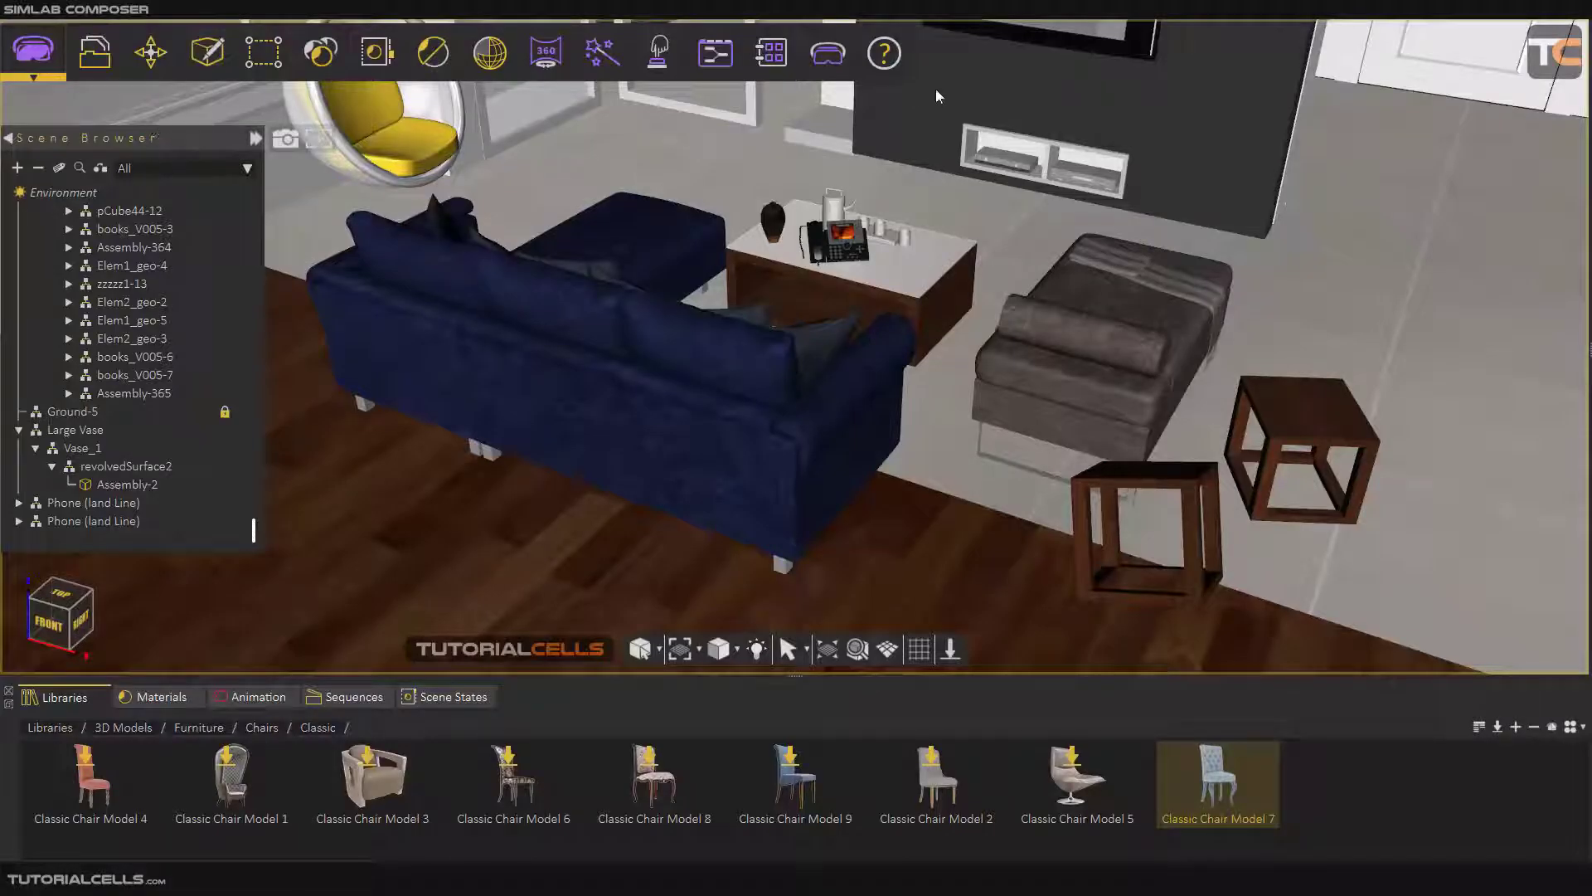
Step: Place the Orange Plant from the 3D Models House Plants library into the living room at the coffee table
left_click(147, 61)
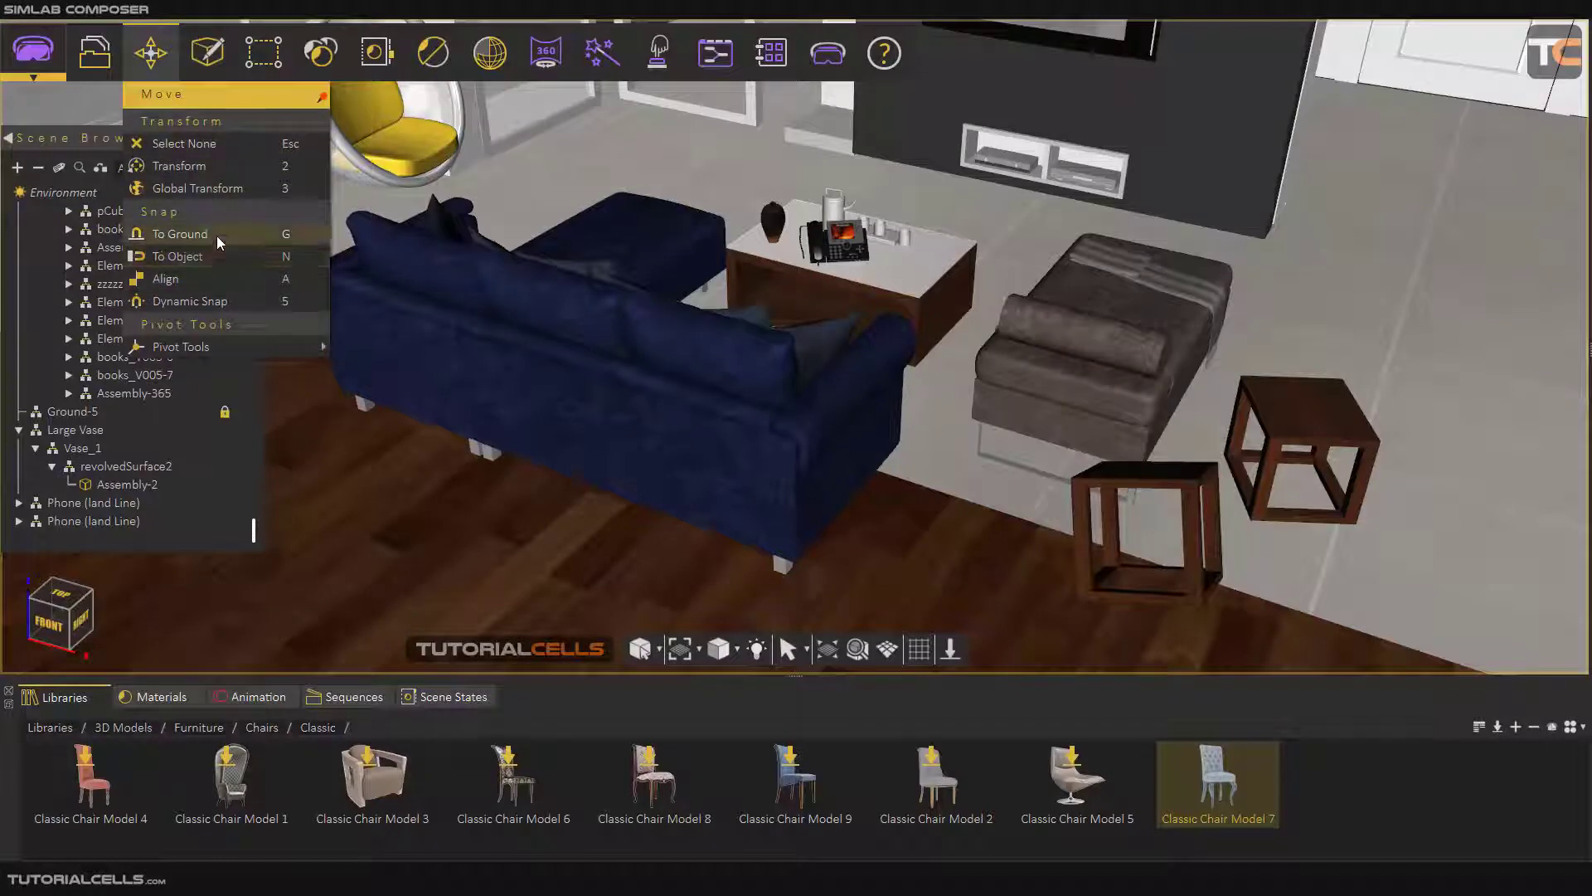
middle_click_drag(880, 378, 884, 384)
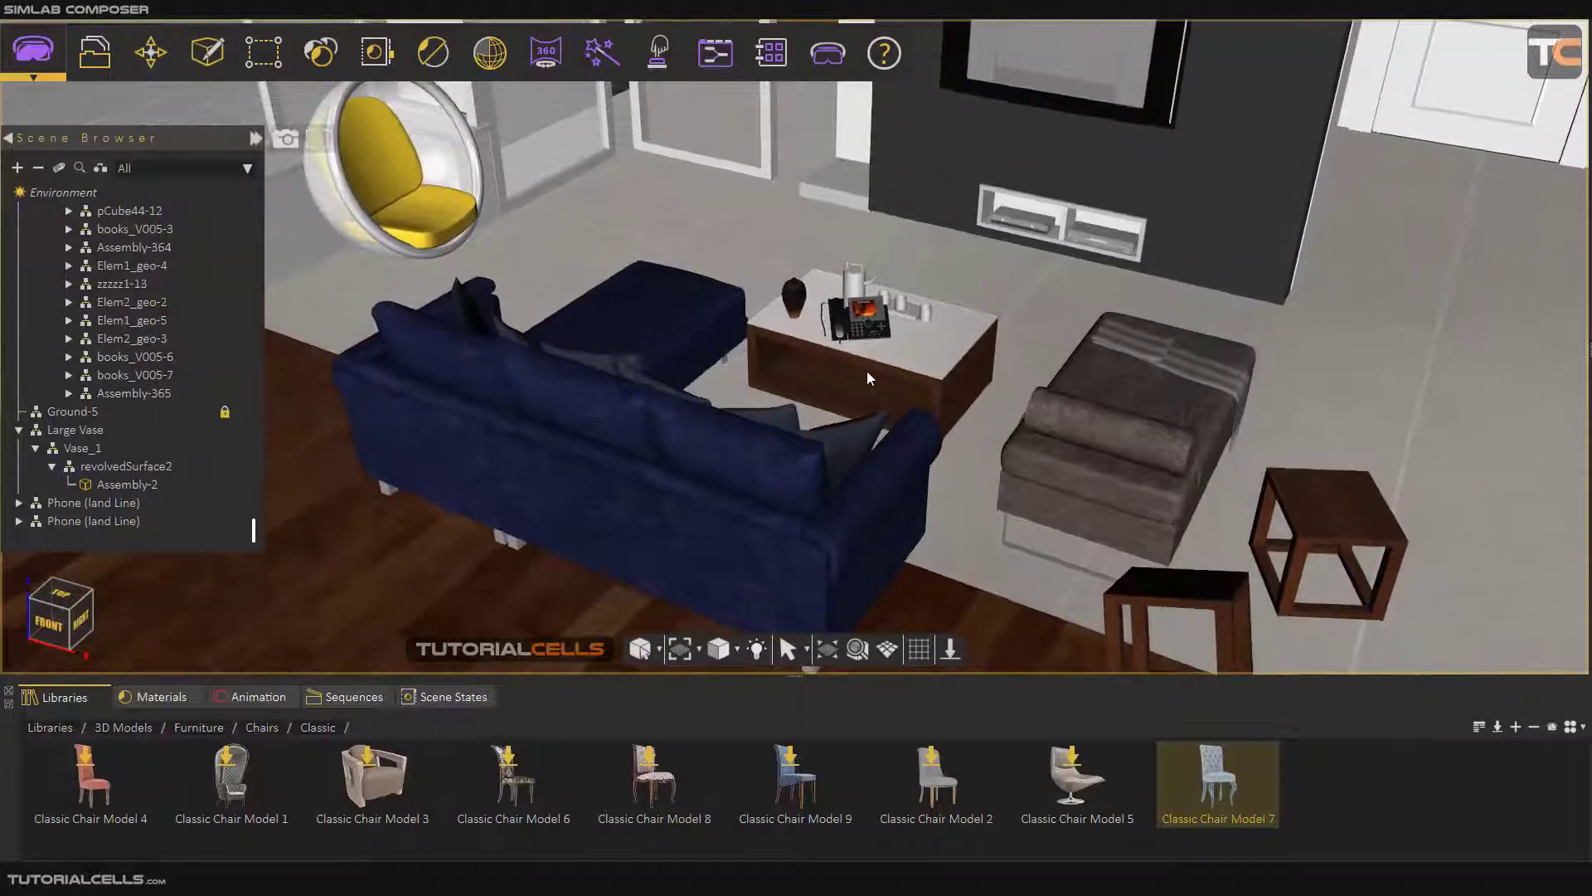
left_click(124, 727)
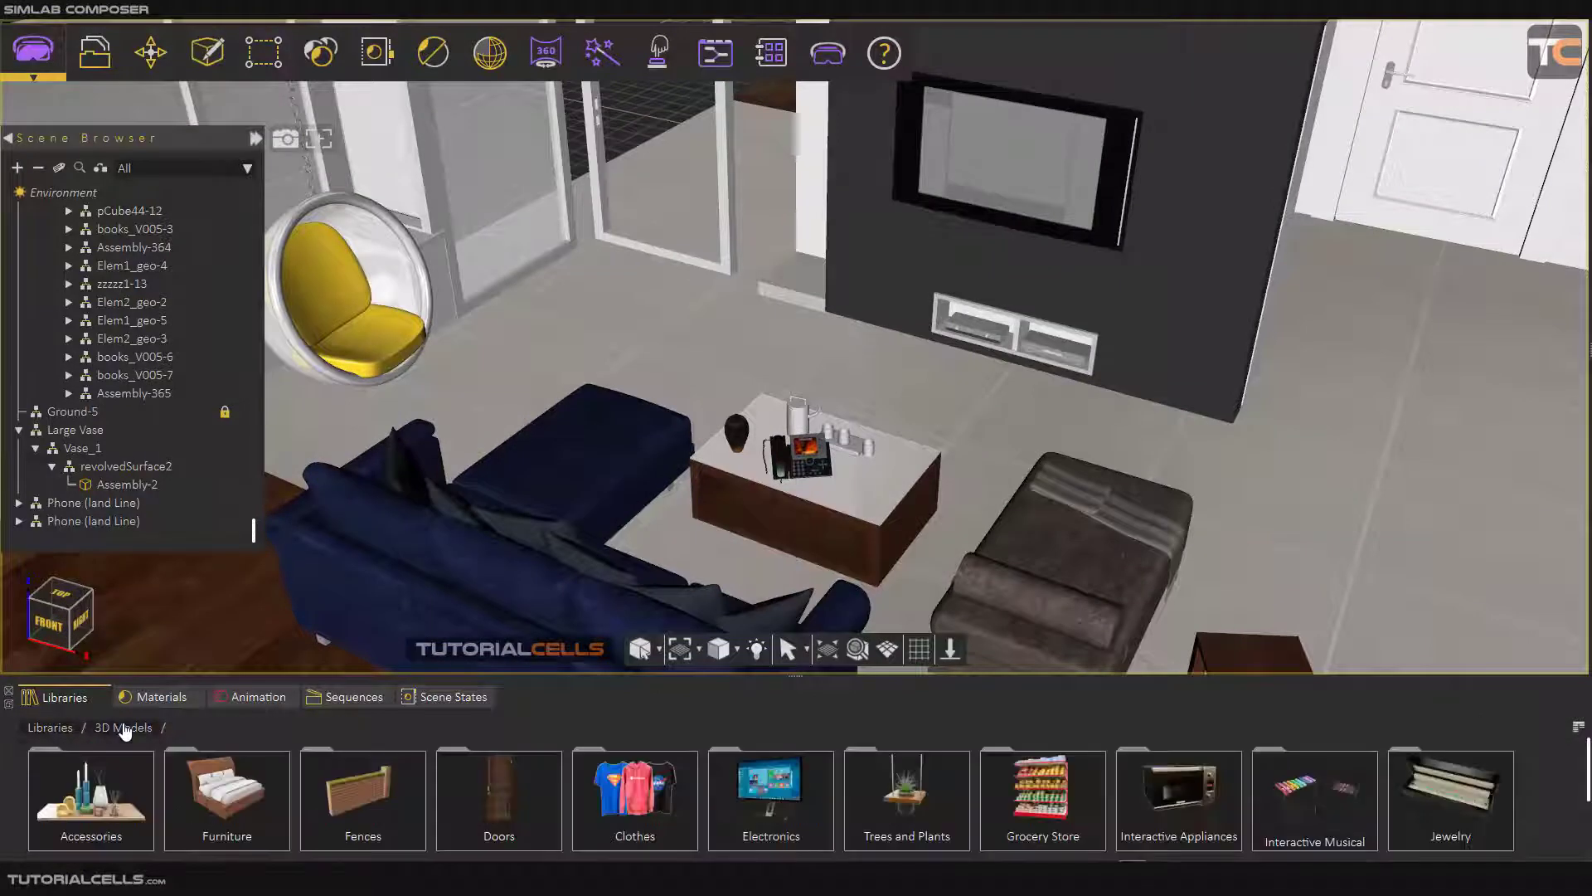
left_click(878, 818)
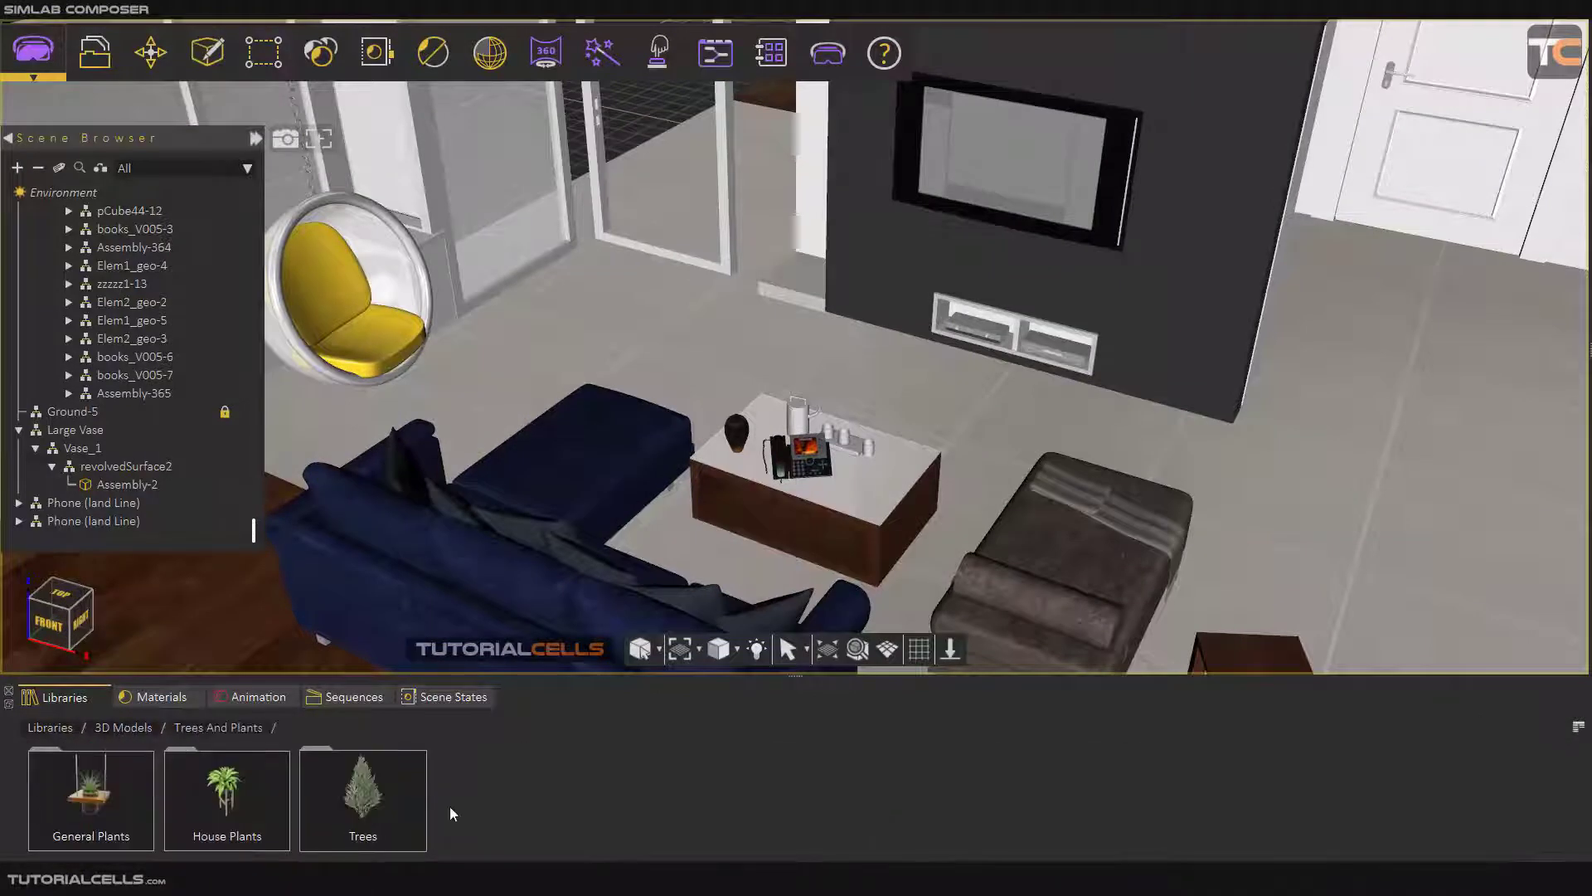
left_click(252, 794)
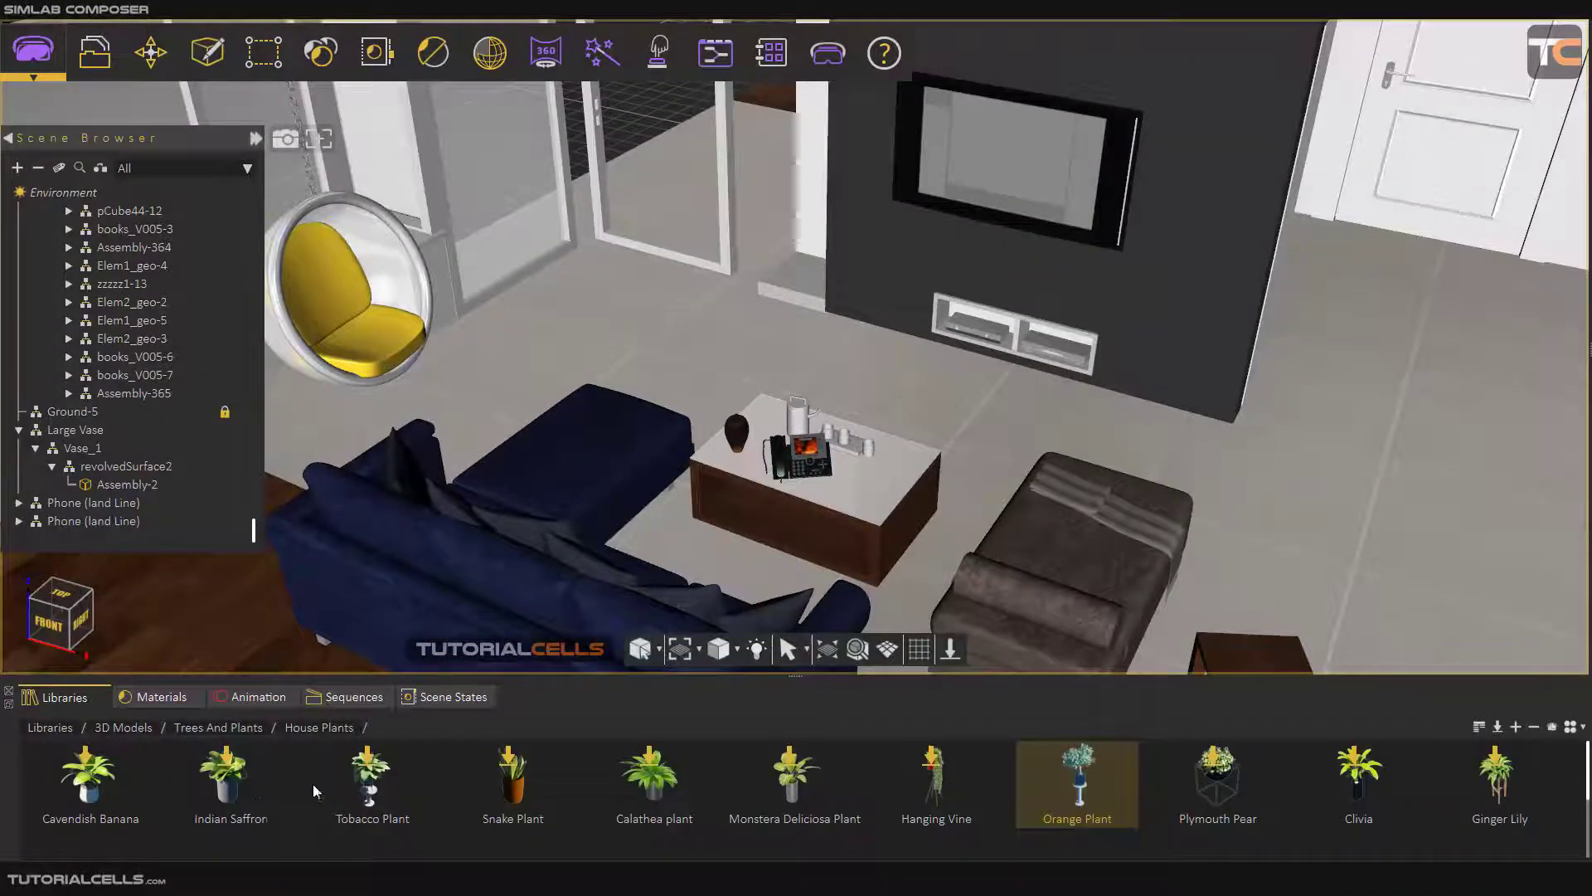
left_click_drag(1026, 436, 872, 429)
scroll(953, 448, "up", 5)
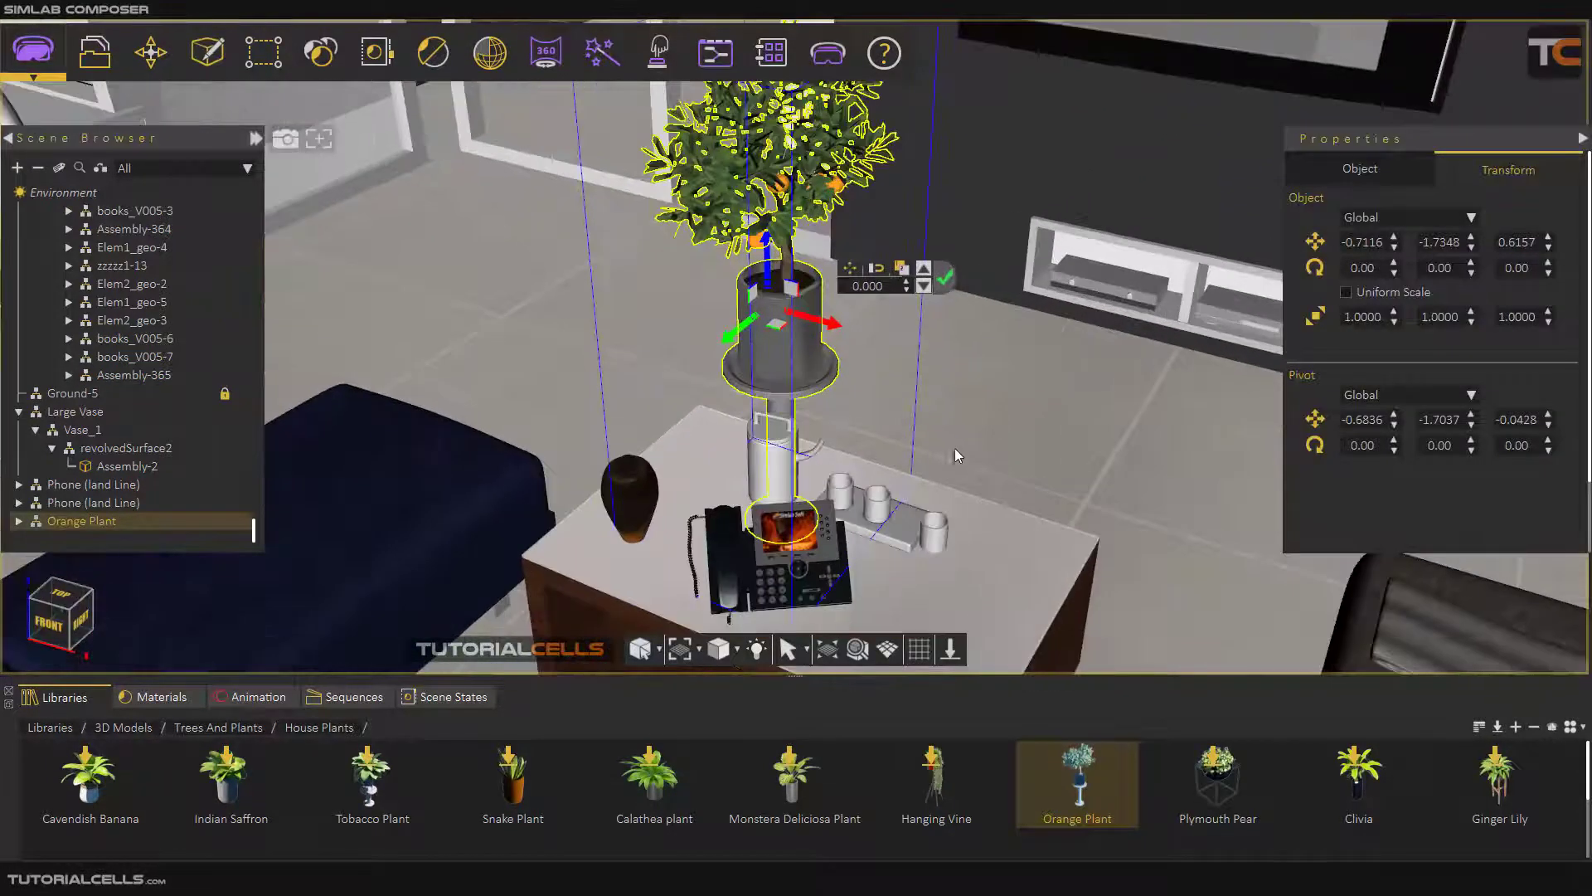
Step: Move the Orange Plant about 0.57 along the Y axis onto the floor area behind the coffee table
left_click_drag(730, 329, 925, 414)
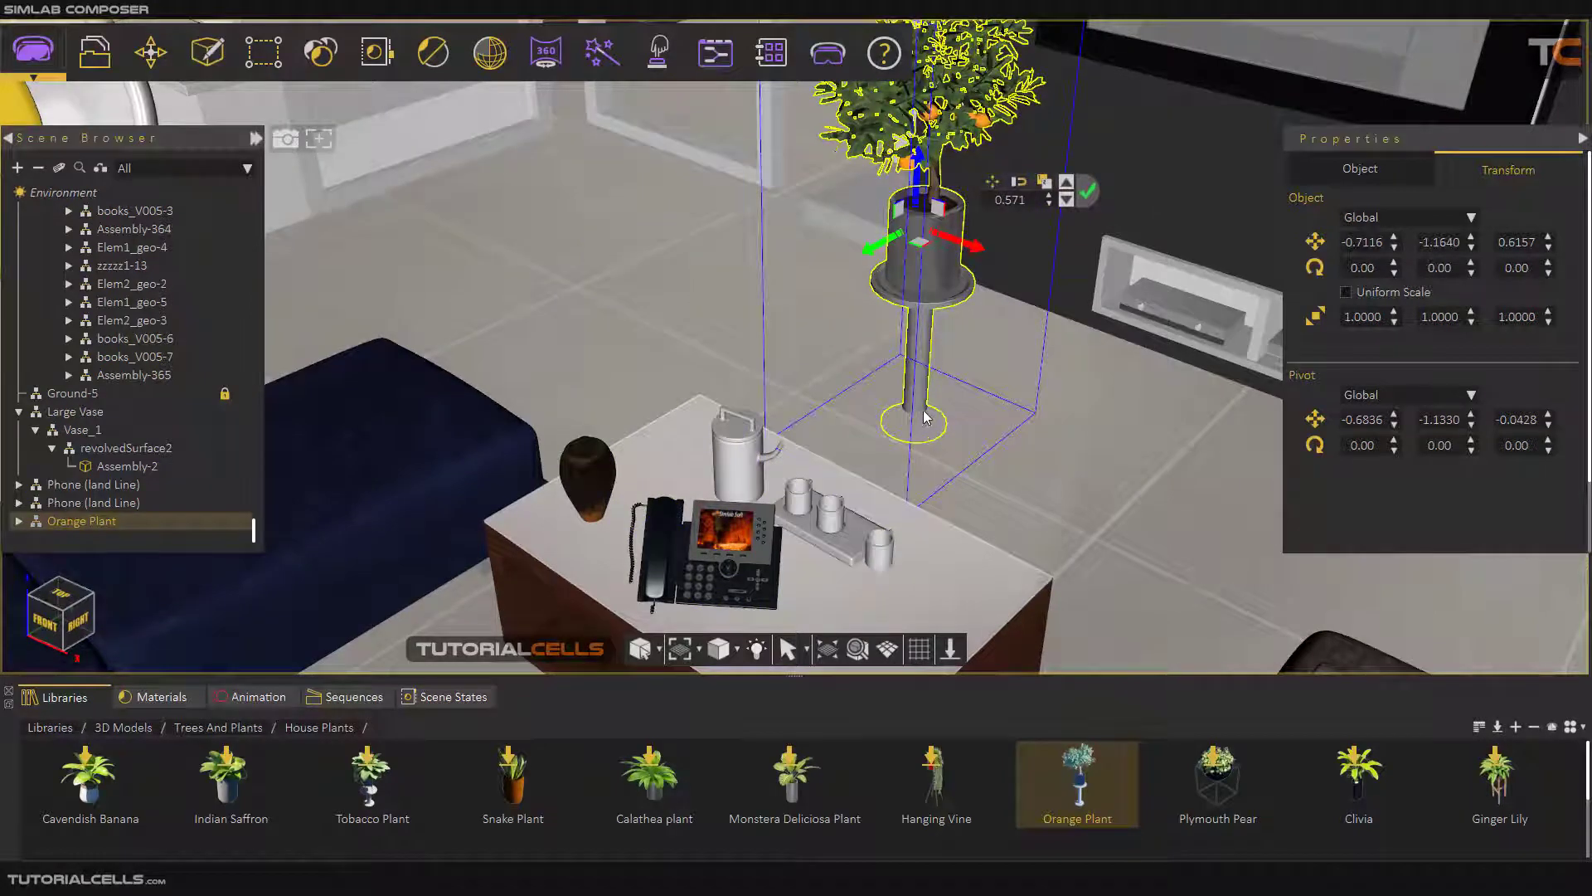
scroll(917, 414, "down", 10)
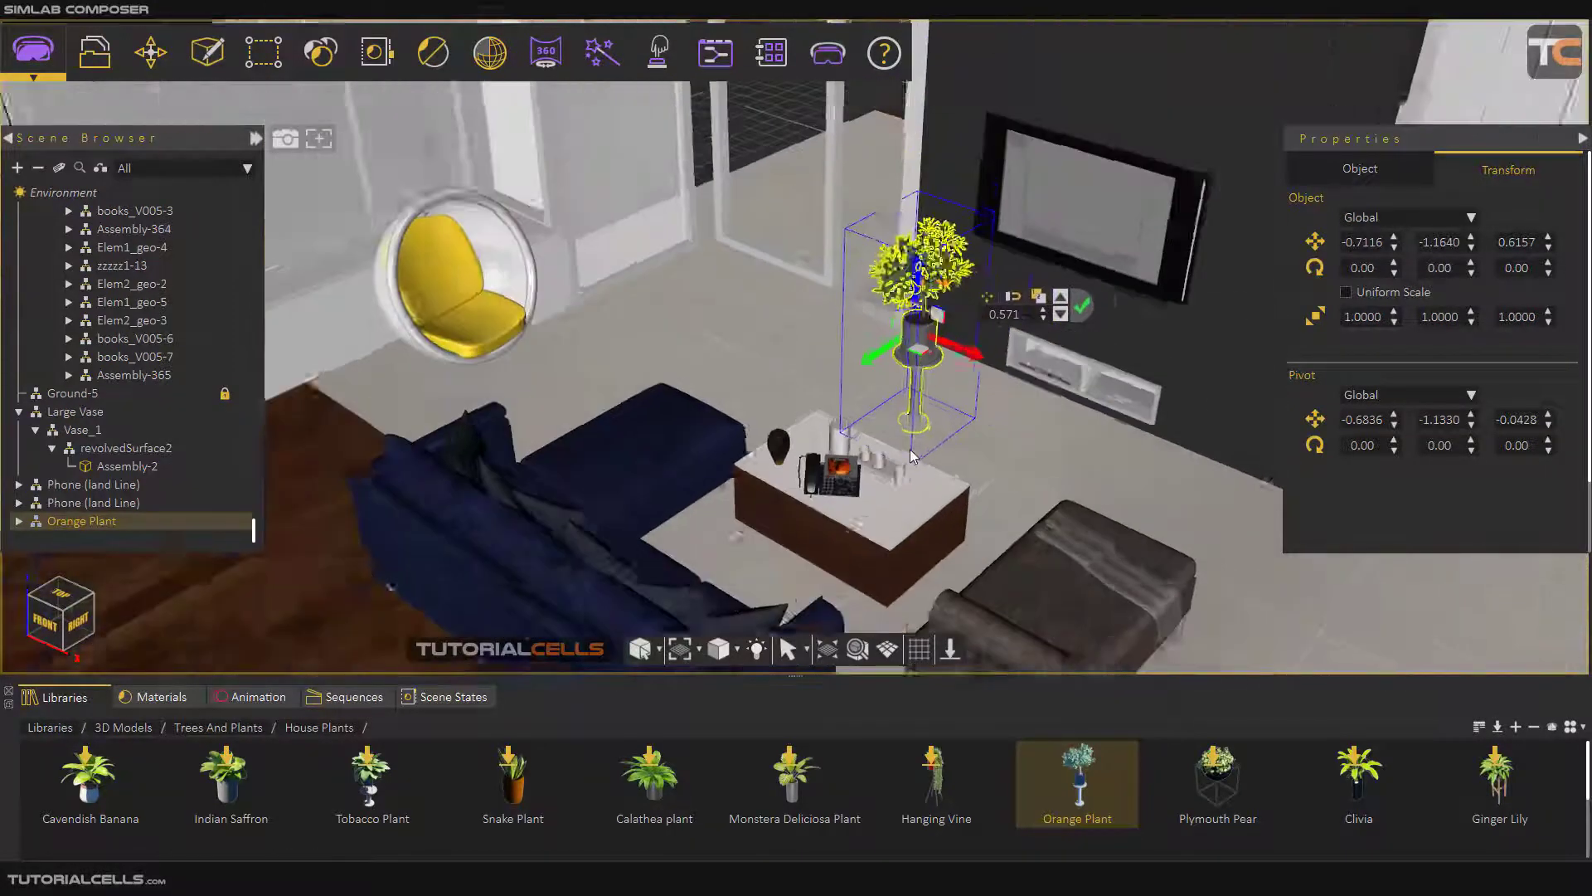
scroll(1030, 563, "up", 3)
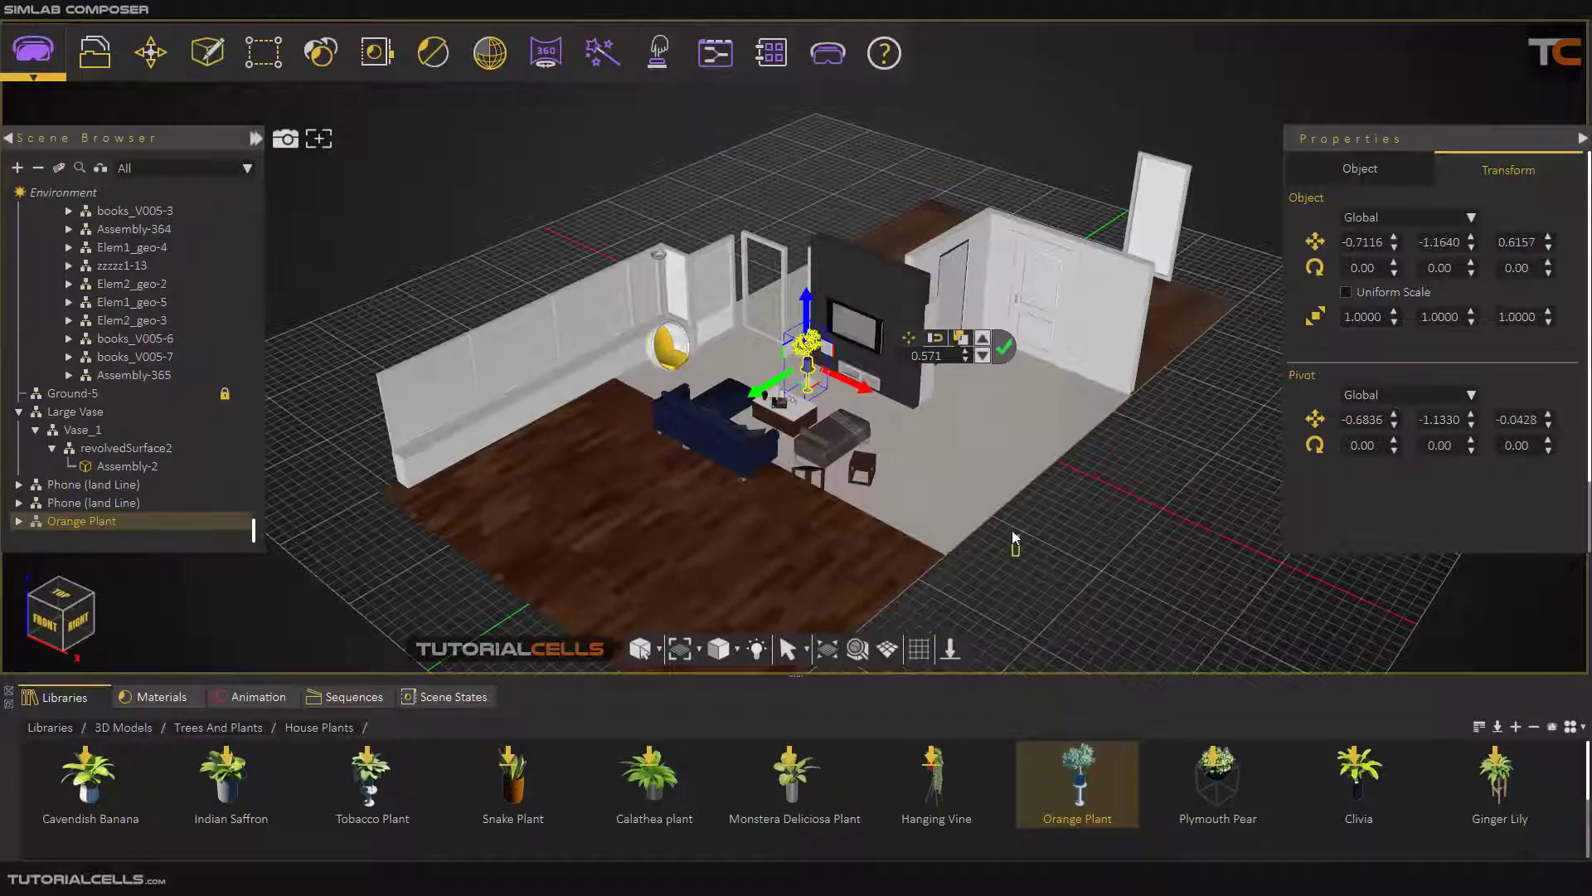
left_click_drag(1017, 533, 1028, 581)
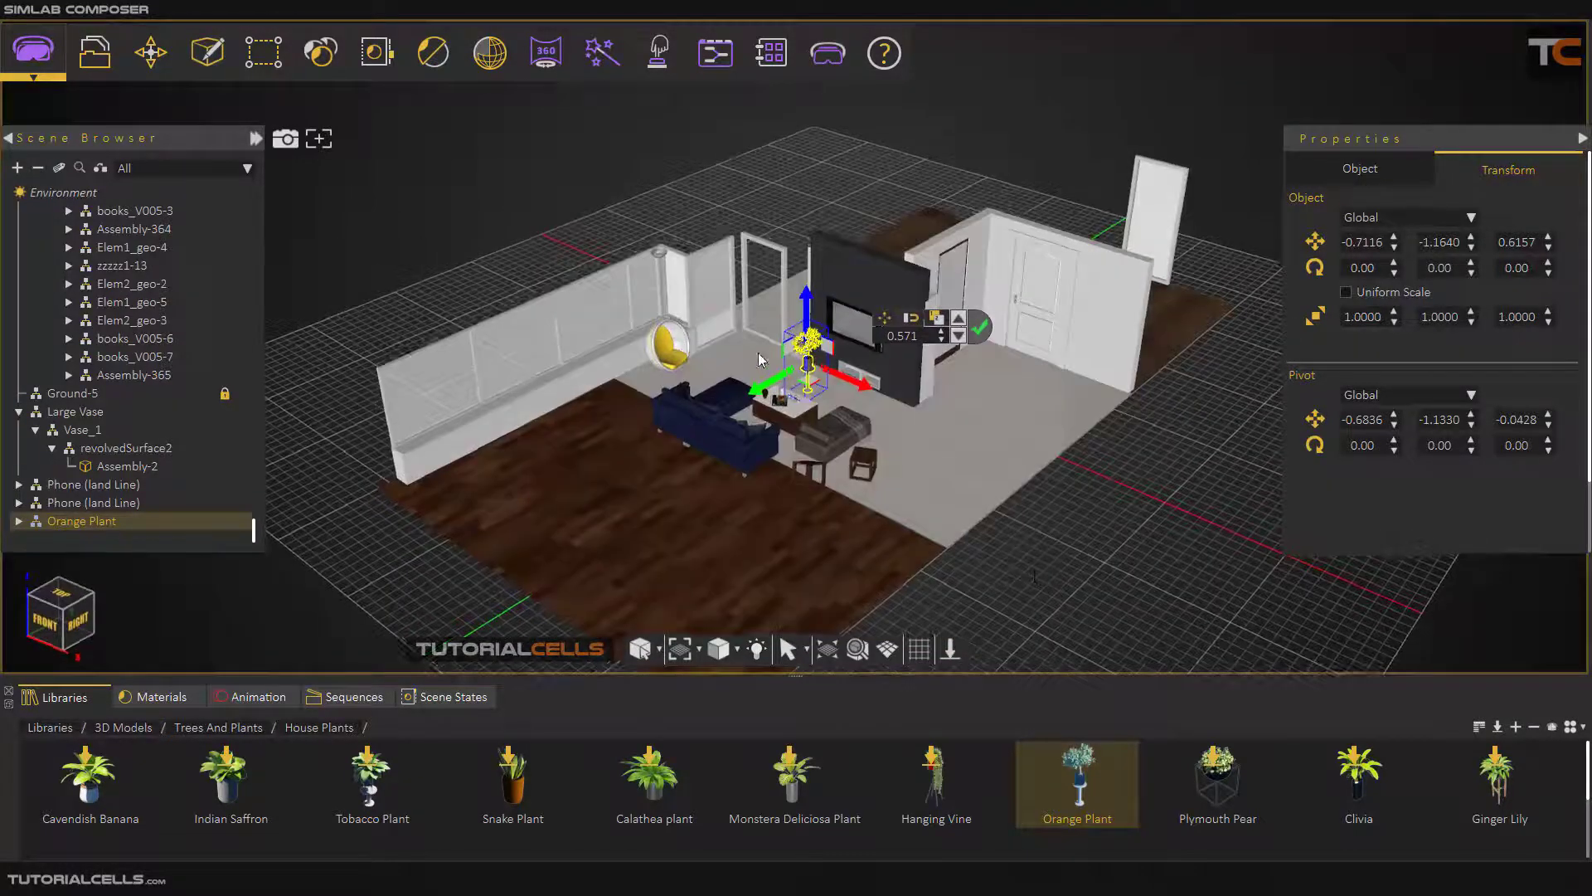
Step: Snap the Orange Plant to the ground
scroll(764, 360, "up", 4)
scroll(765, 360, "up", 4)
left_click(150, 53)
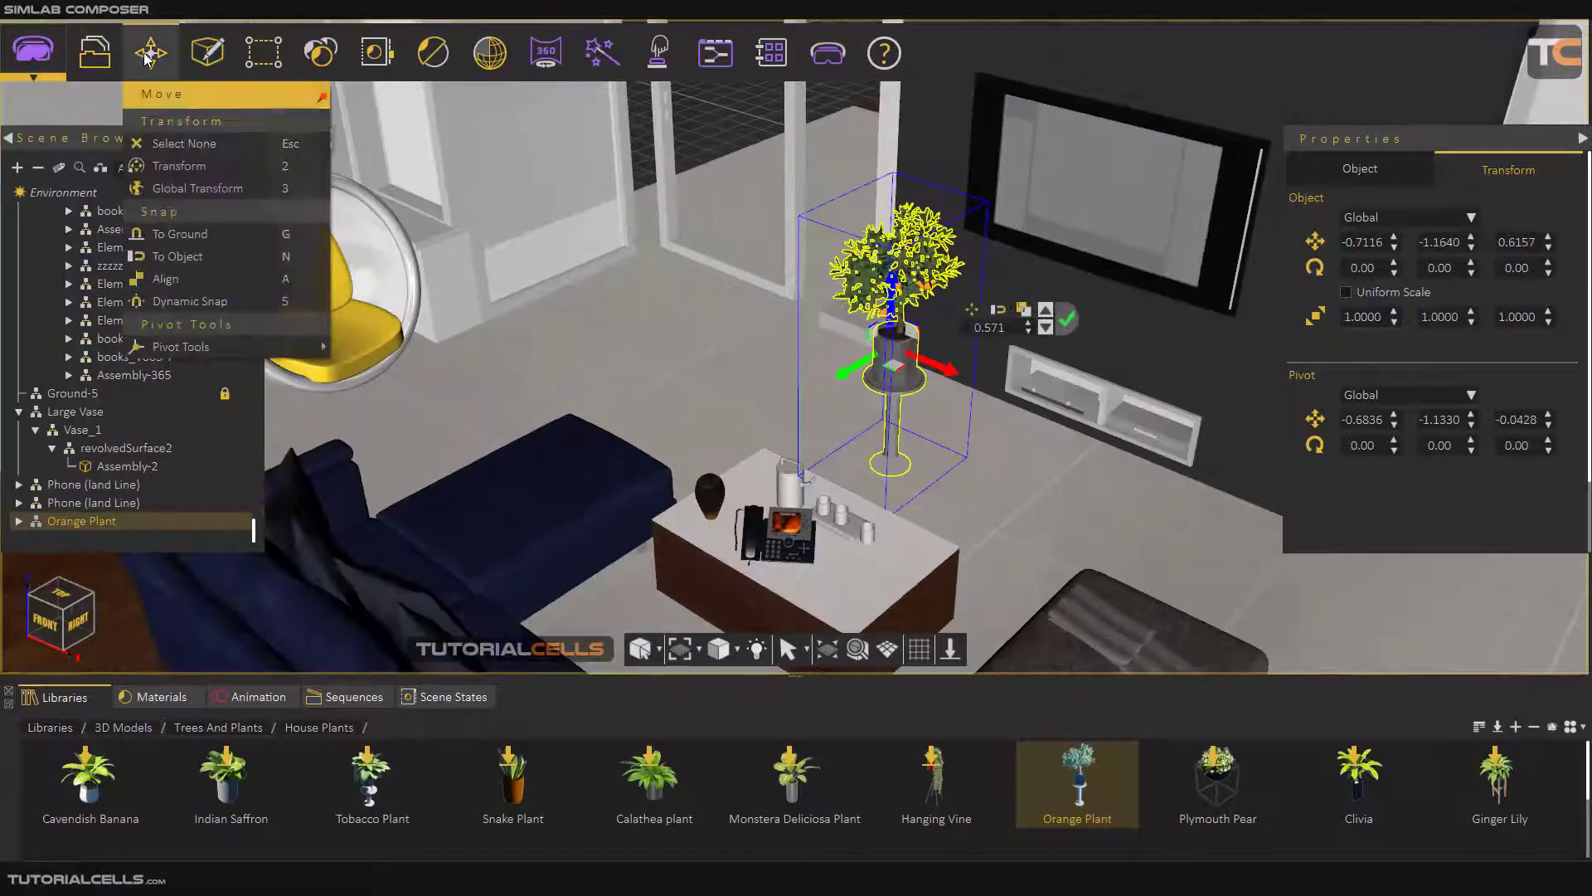
left_click(201, 239)
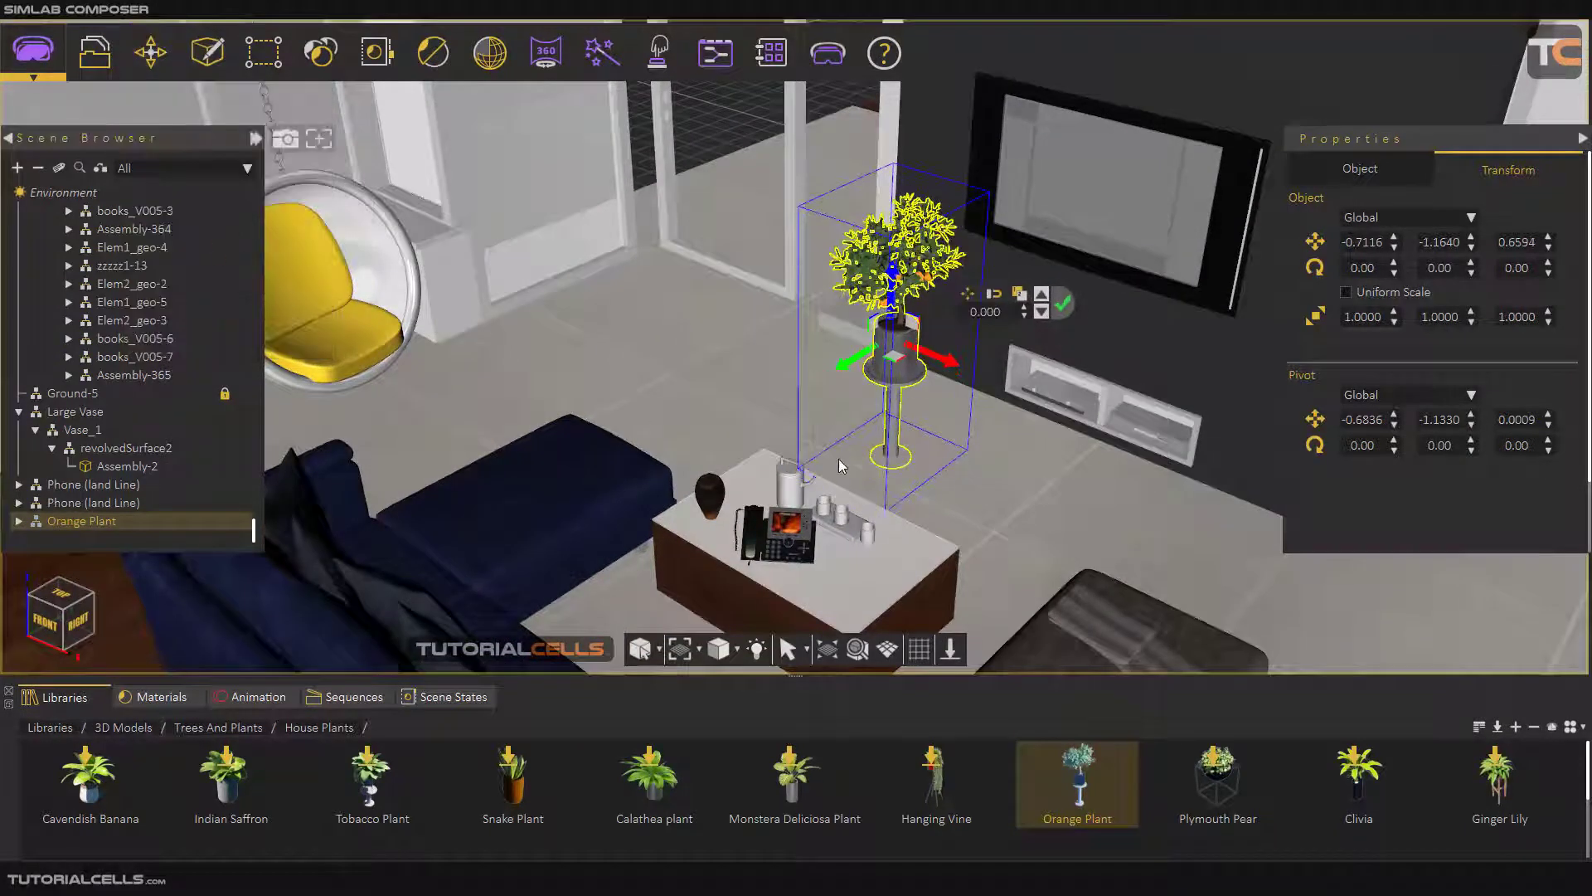
scroll(835, 465, "up", 5)
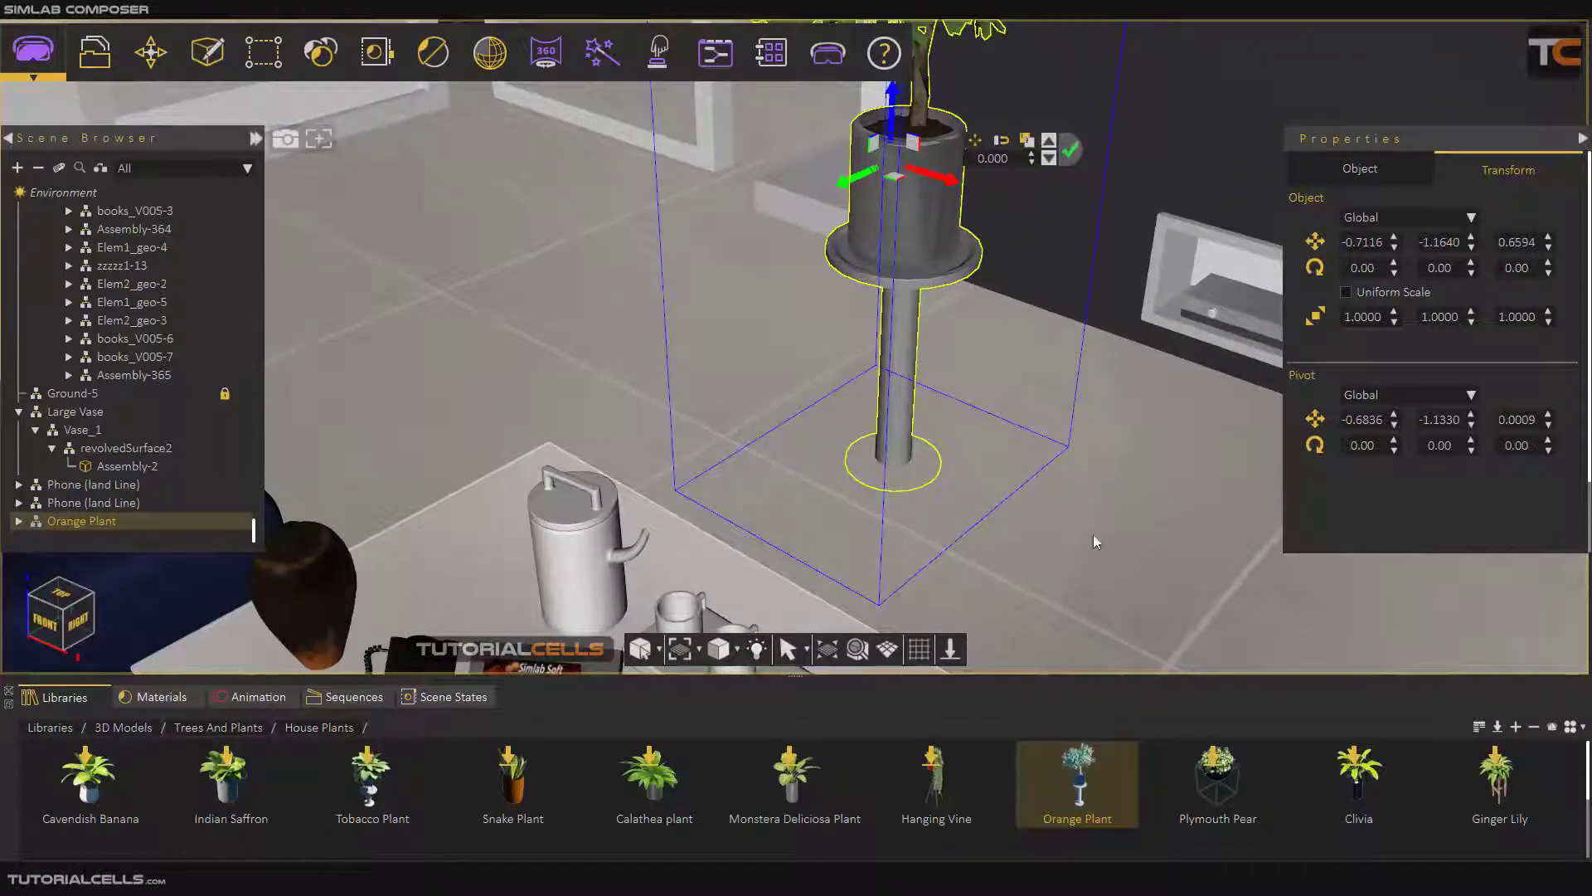
Step: Snap the Orange Plant to the tiled floor object and move it toward the TV wall, to about X -0.87, Y -0.84
left_click(150, 53)
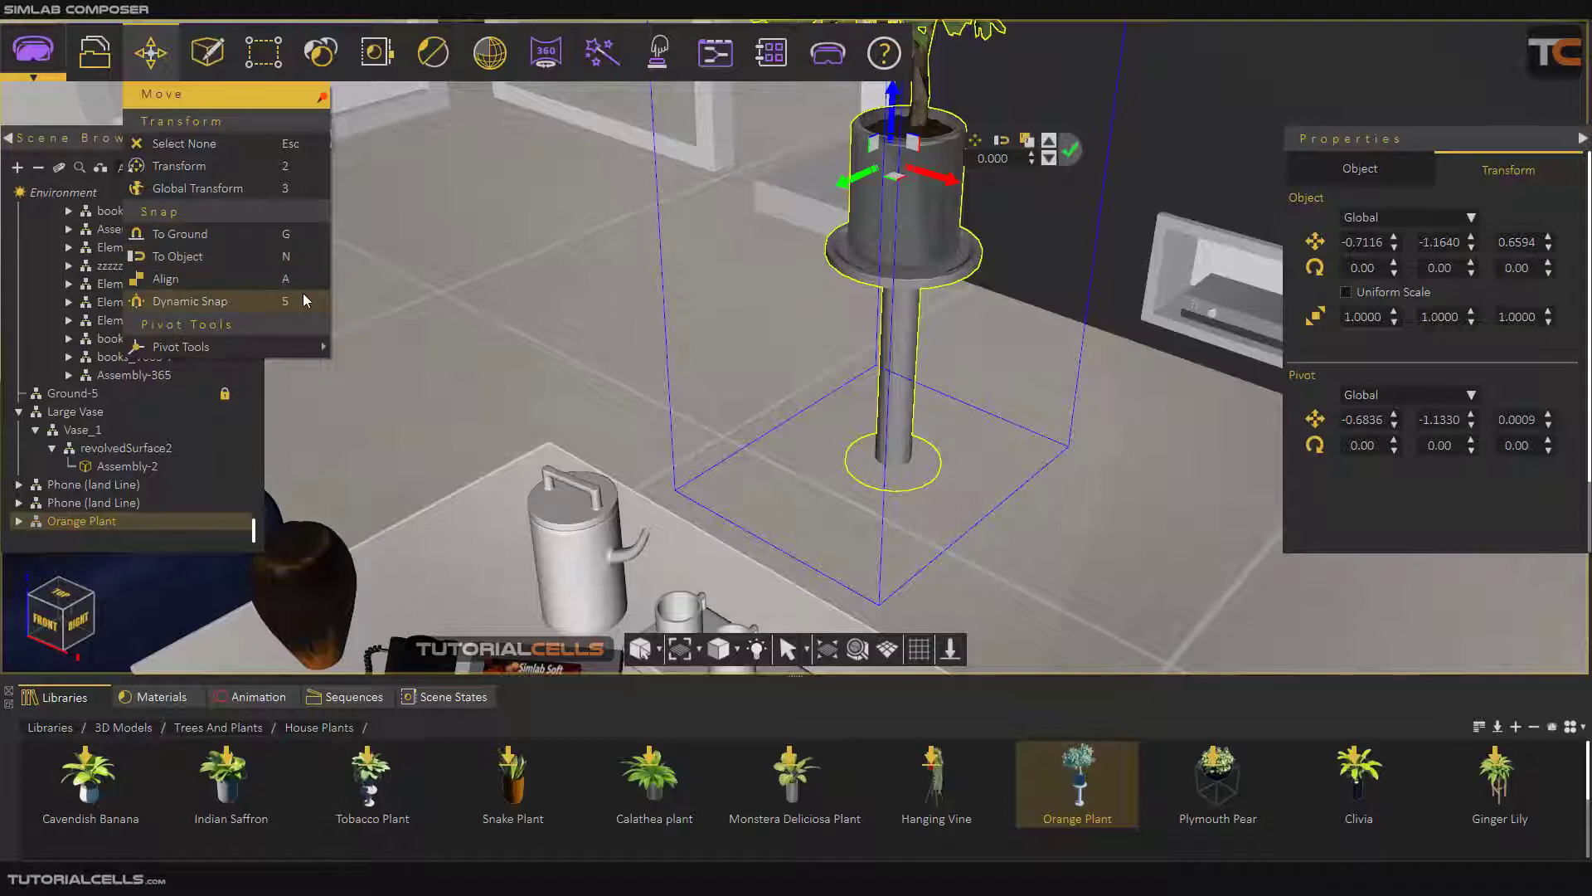
left_click(297, 252)
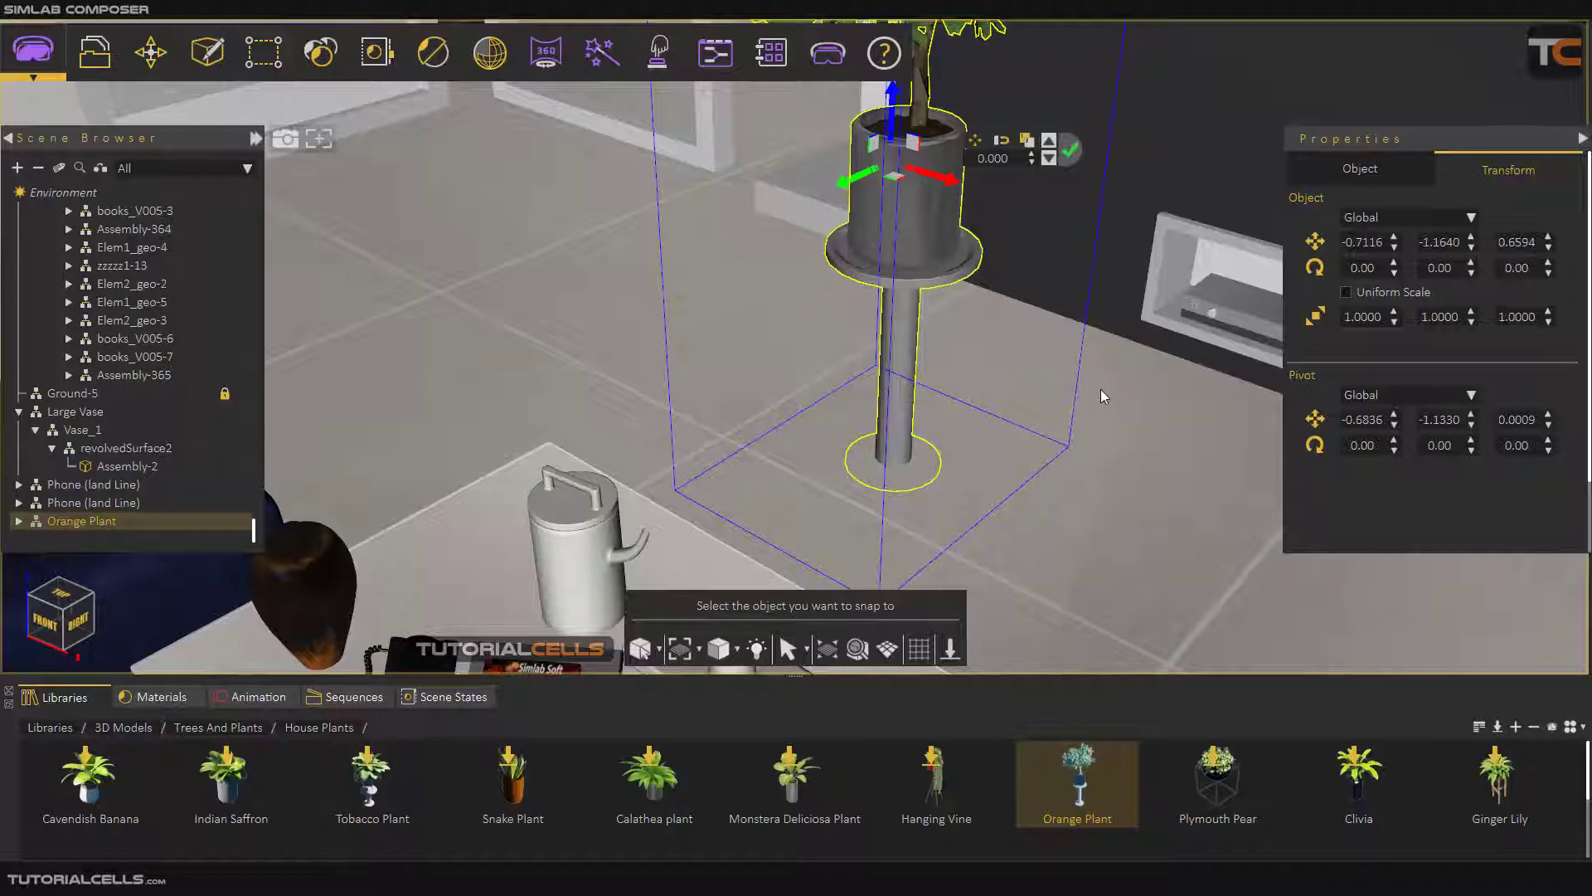
left_click(987, 333)
scroll(983, 326, "down", 2)
middle_click_drag(972, 126, 953, 155)
left_click_drag(972, 136, 903, 172)
Step: Turn on Dynamic Snap for the Orange Plant and show its transform handles
left_click(161, 72)
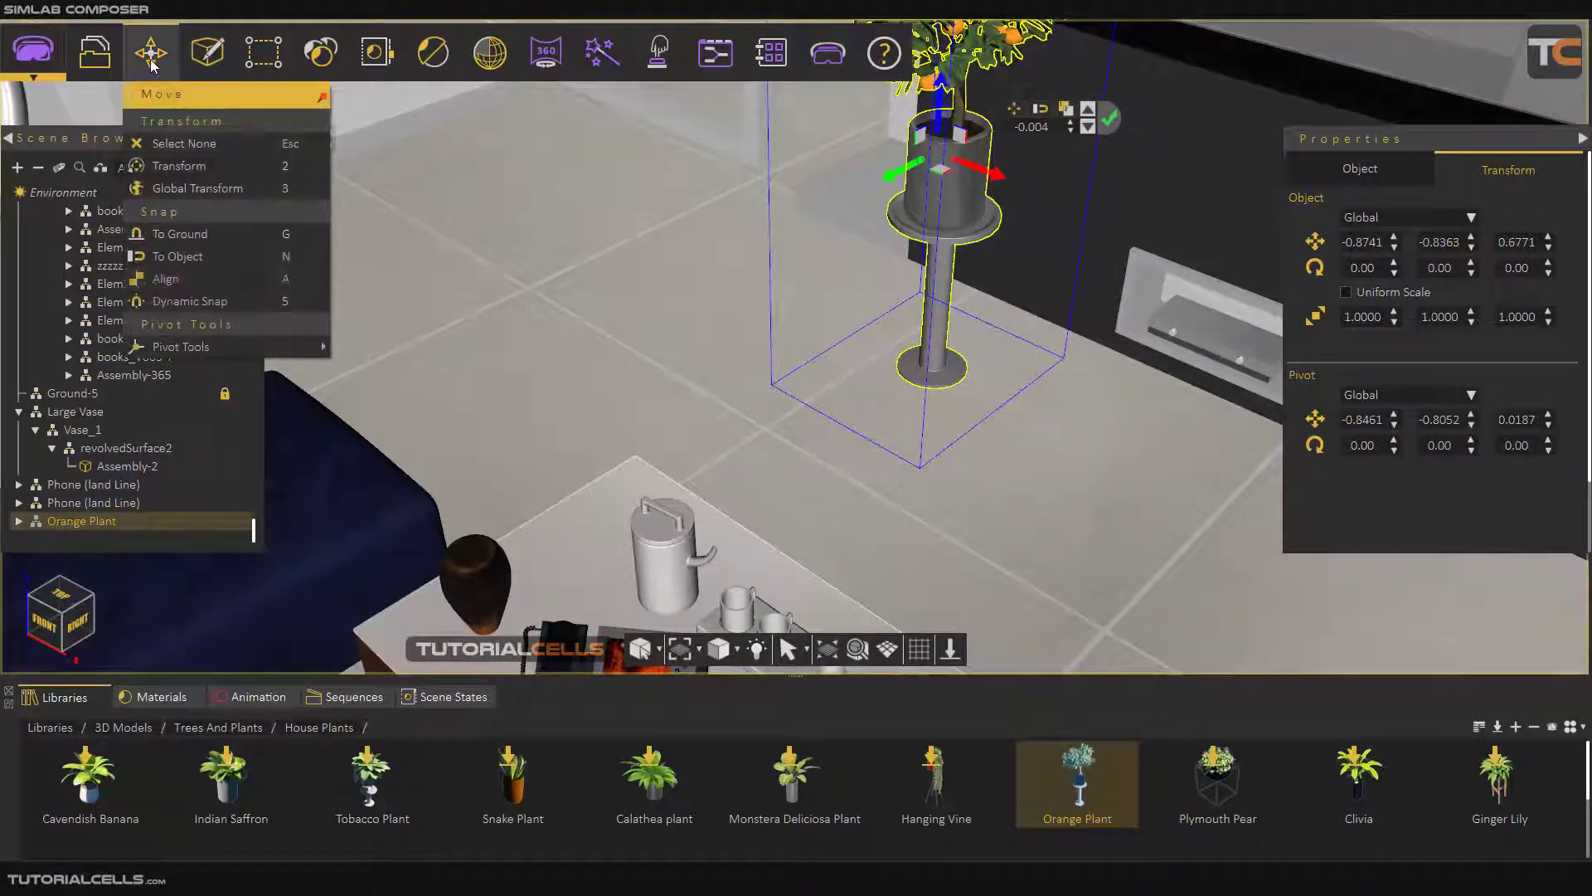
left_click(205, 301)
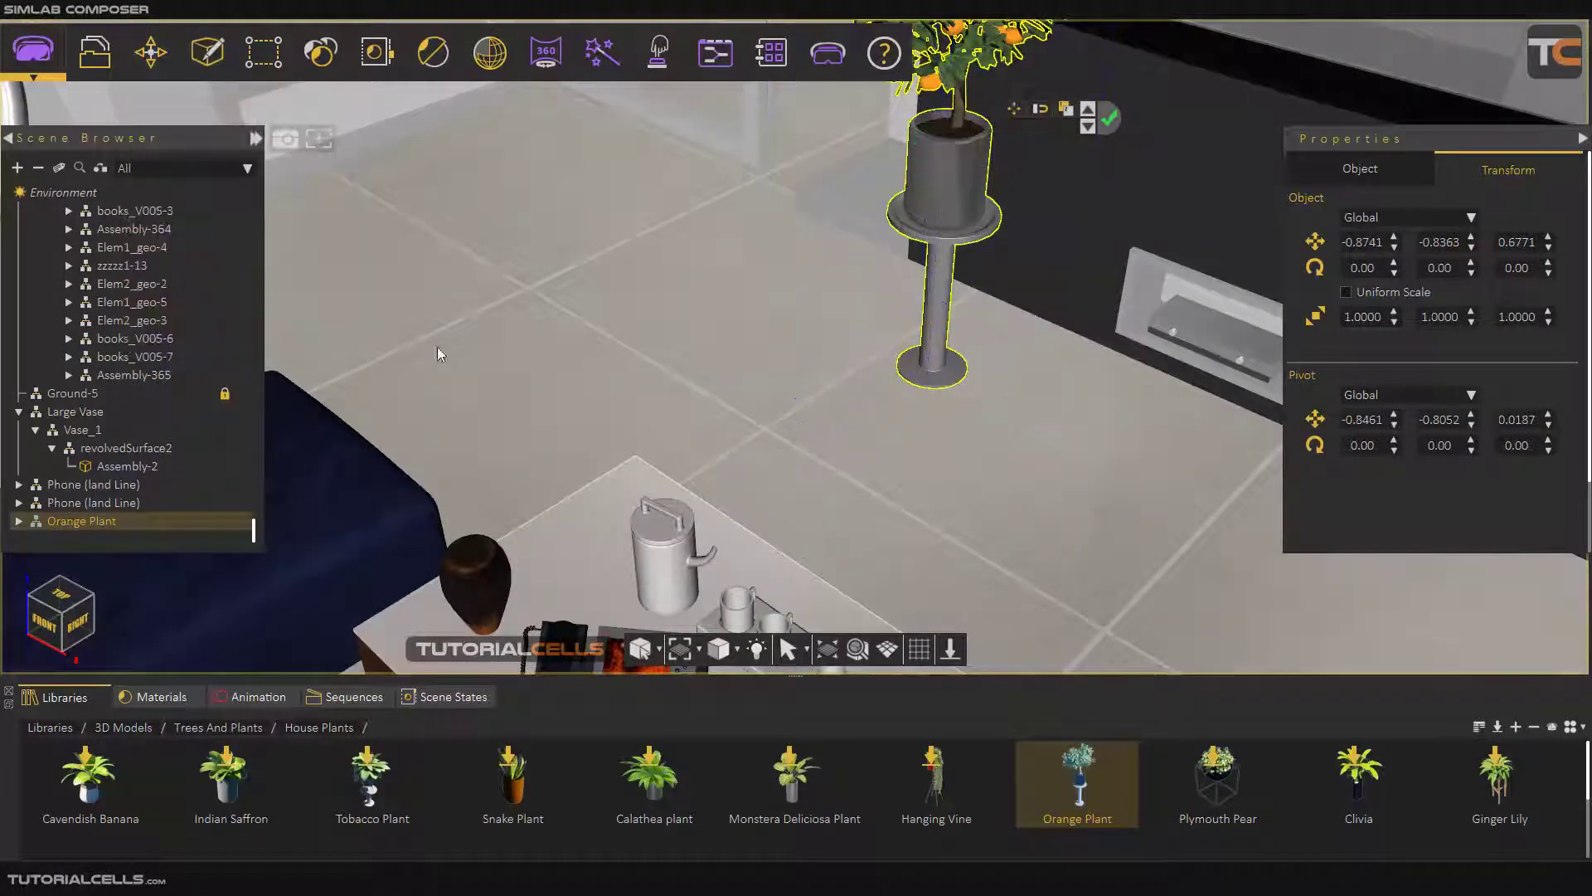
scroll(942, 358, "down", 5)
middle_click_drag(938, 377, 998, 330)
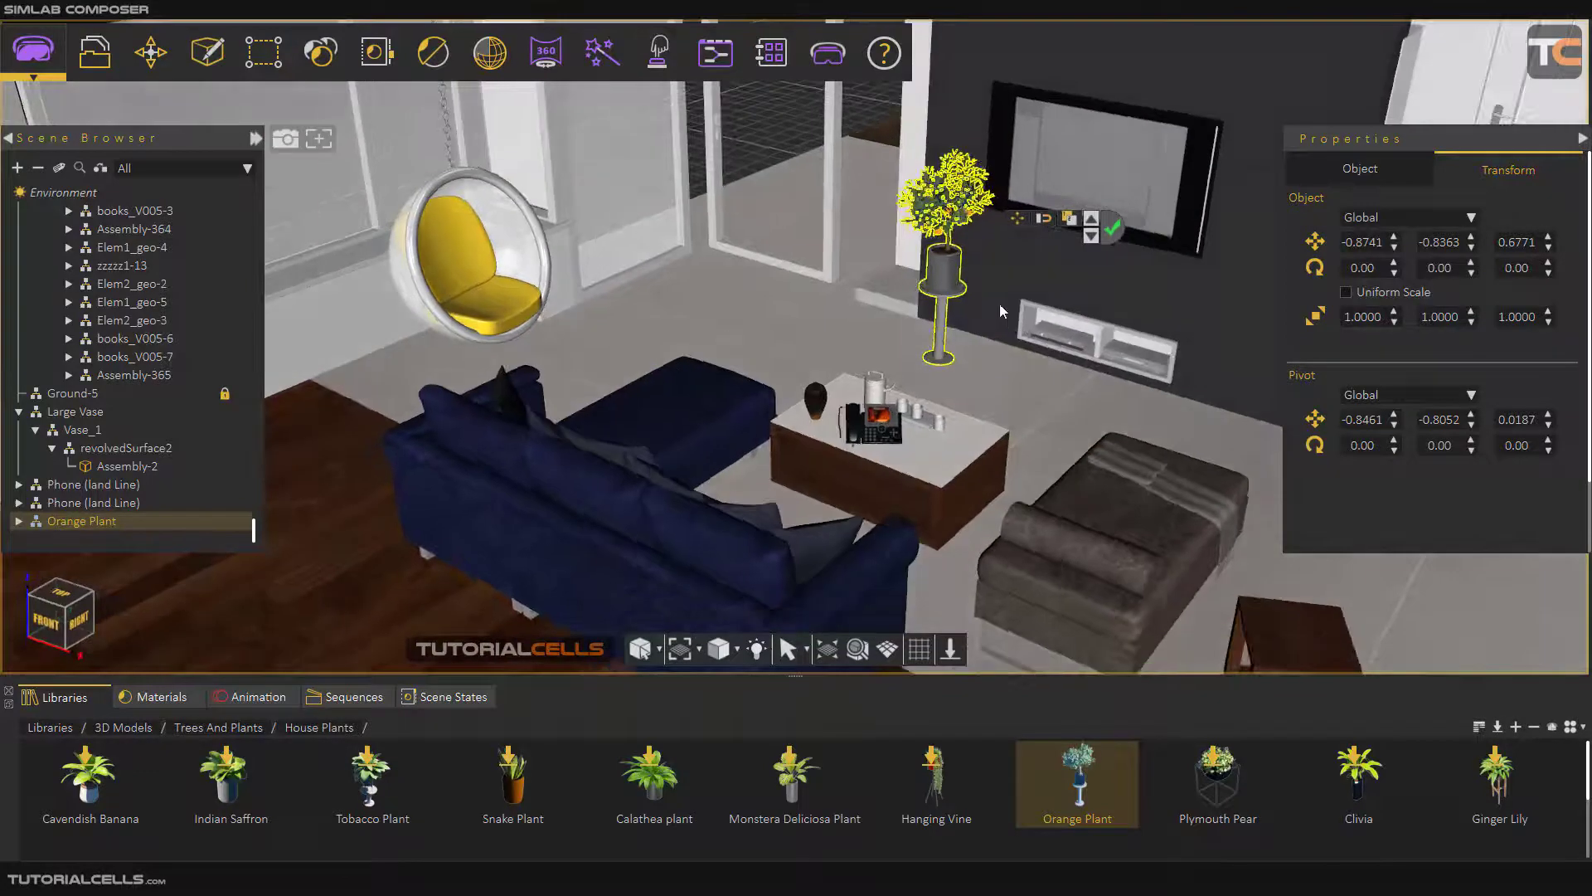
scroll(978, 253, "up", 5)
middle_click_drag(954, 265, 884, 409)
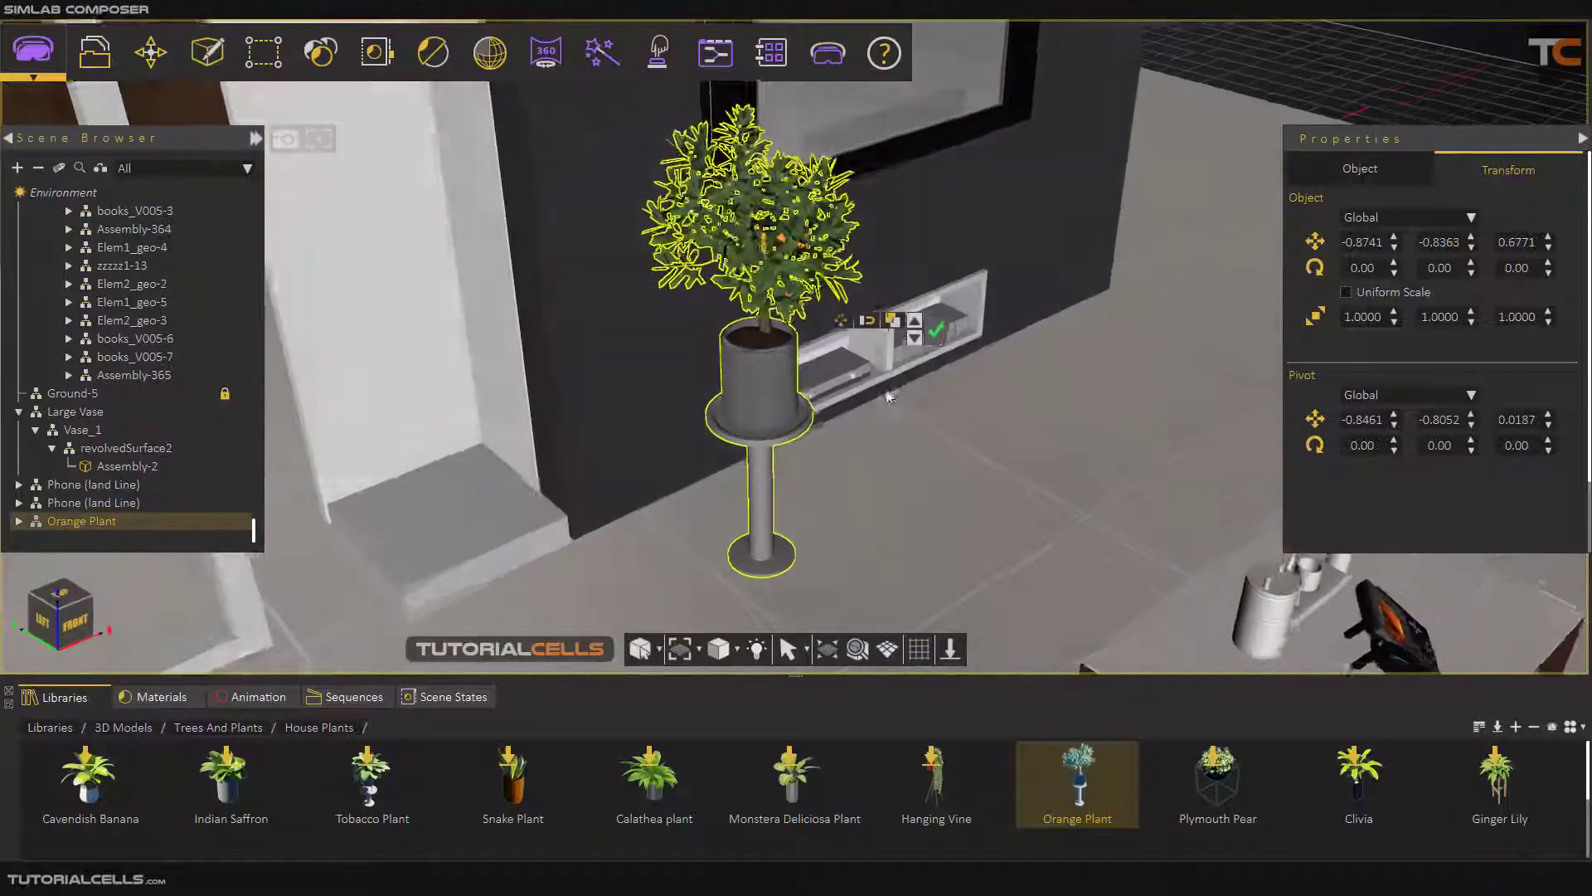
left_click(842, 322)
middle_click_drag(711, 399, 858, 415)
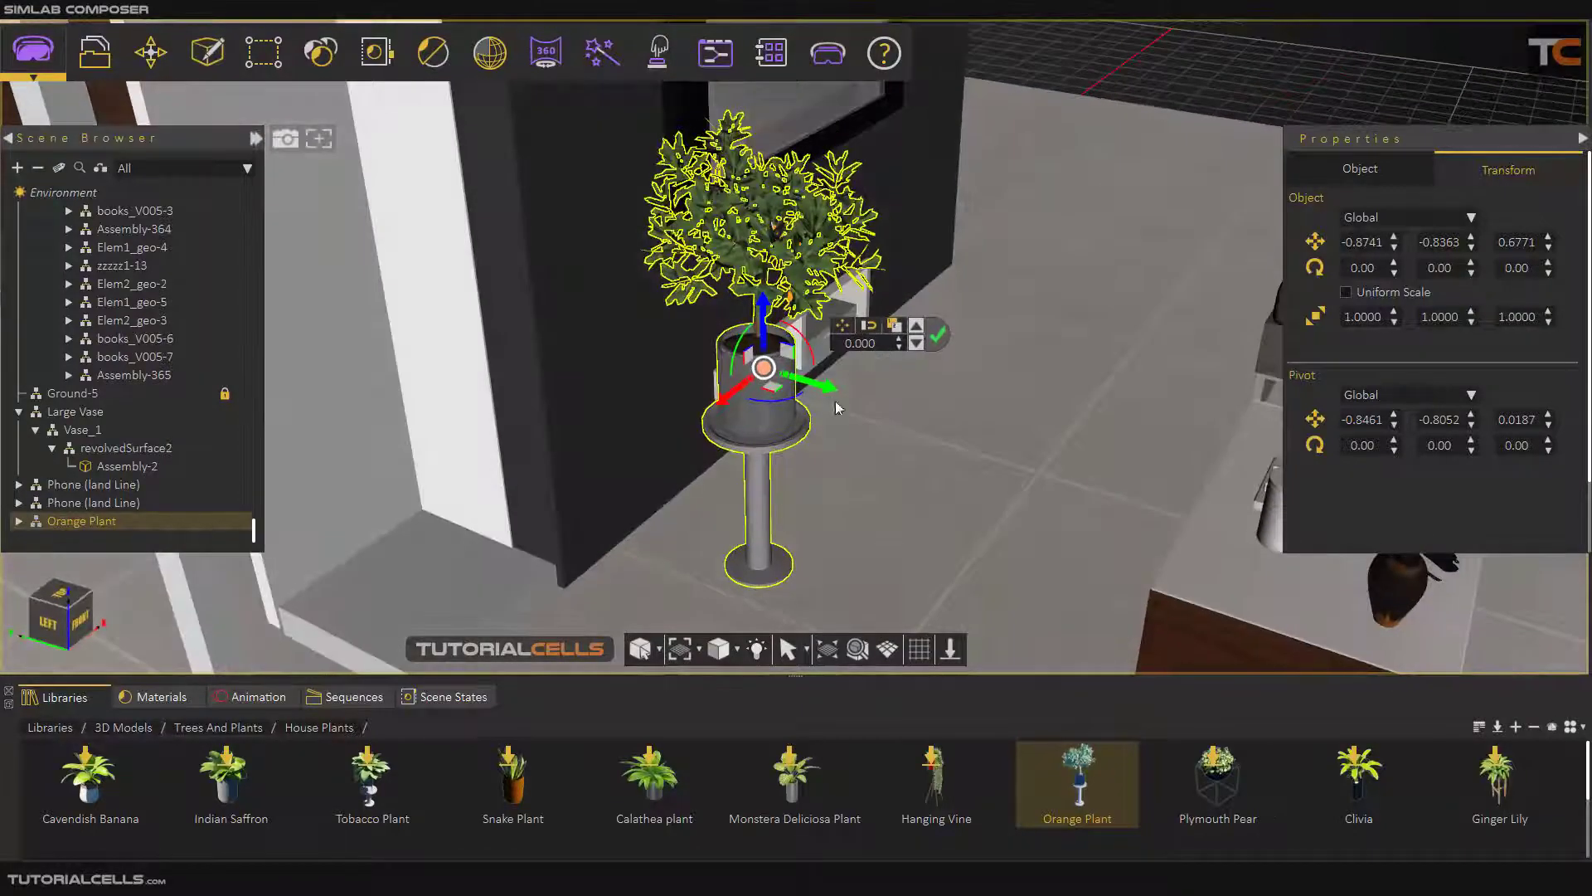
Step: Reposition the Orange Plant beside the TV wall with Dynamic Snap, to about X -0.82, Y -0.81
left_click_drag(824, 397, 706, 367)
scroll(622, 256, "up", 2)
mouse_move(750, 427)
middle_mouse_down()
mouse_move(788, 417)
mouse_move(774, 416)
middle_mouse_up()
left_click_drag(774, 416, 810, 425)
mouse_move(693, 452)
left_mouse_down()
mouse_move(736, 416)
mouse_move(711, 441)
left_mouse_up()
middle_click_drag(767, 456, 643, 511)
scroll(708, 471, "down", 2)
left_click_drag(764, 462, 842, 481)
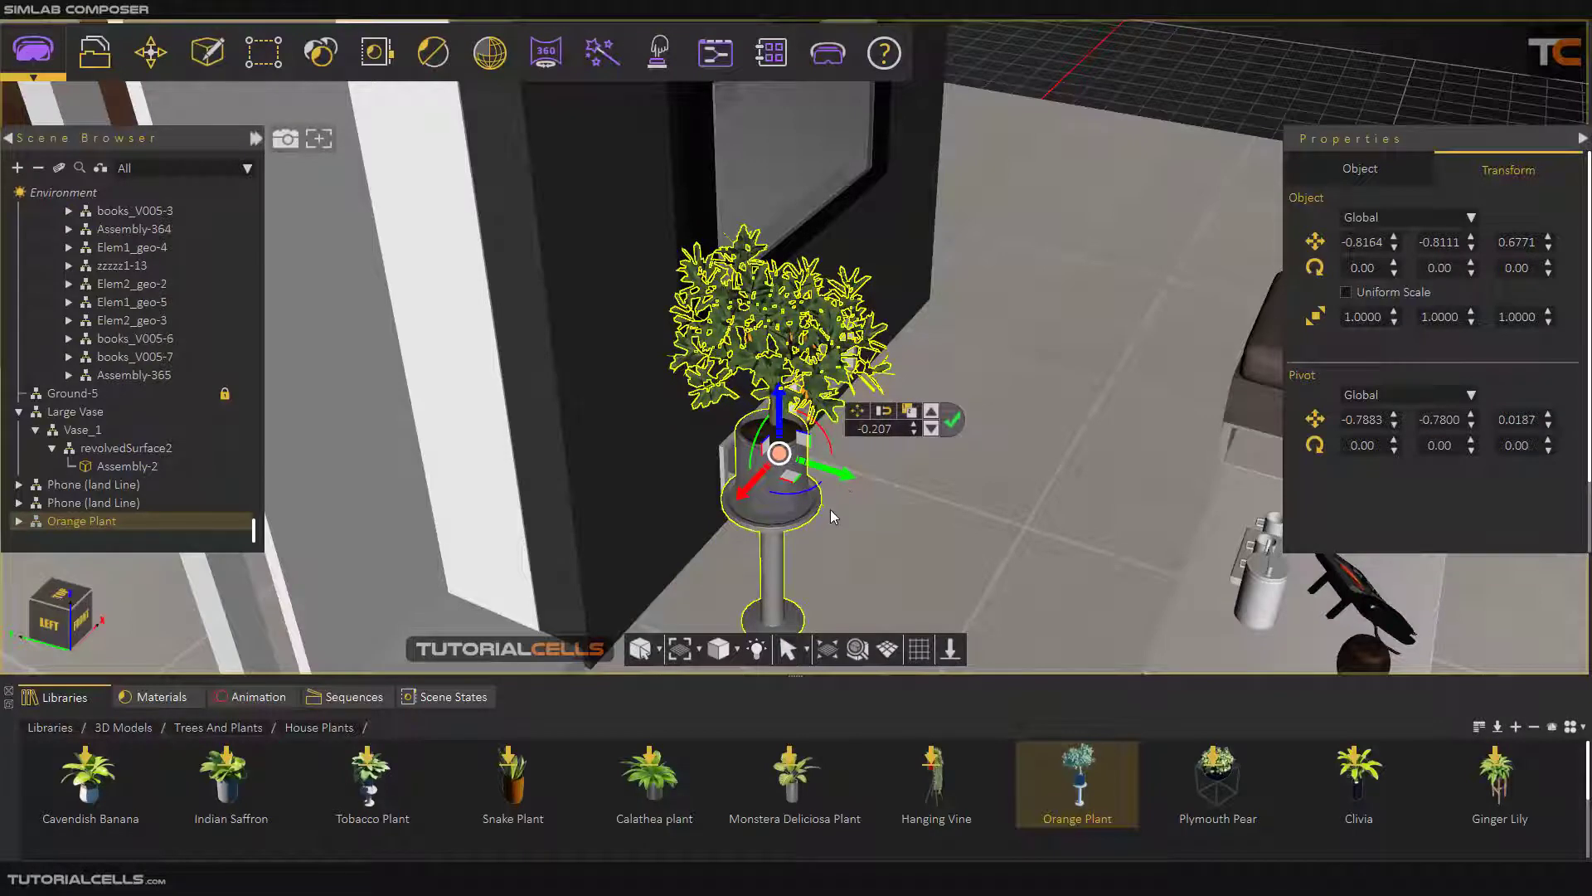
middle_click_drag(829, 506, 874, 466)
Step: Turn off Dynamic Snap and move the Orange Plant freely along the TV wall to about X -1.04, Y -0.76
left_click(151, 52)
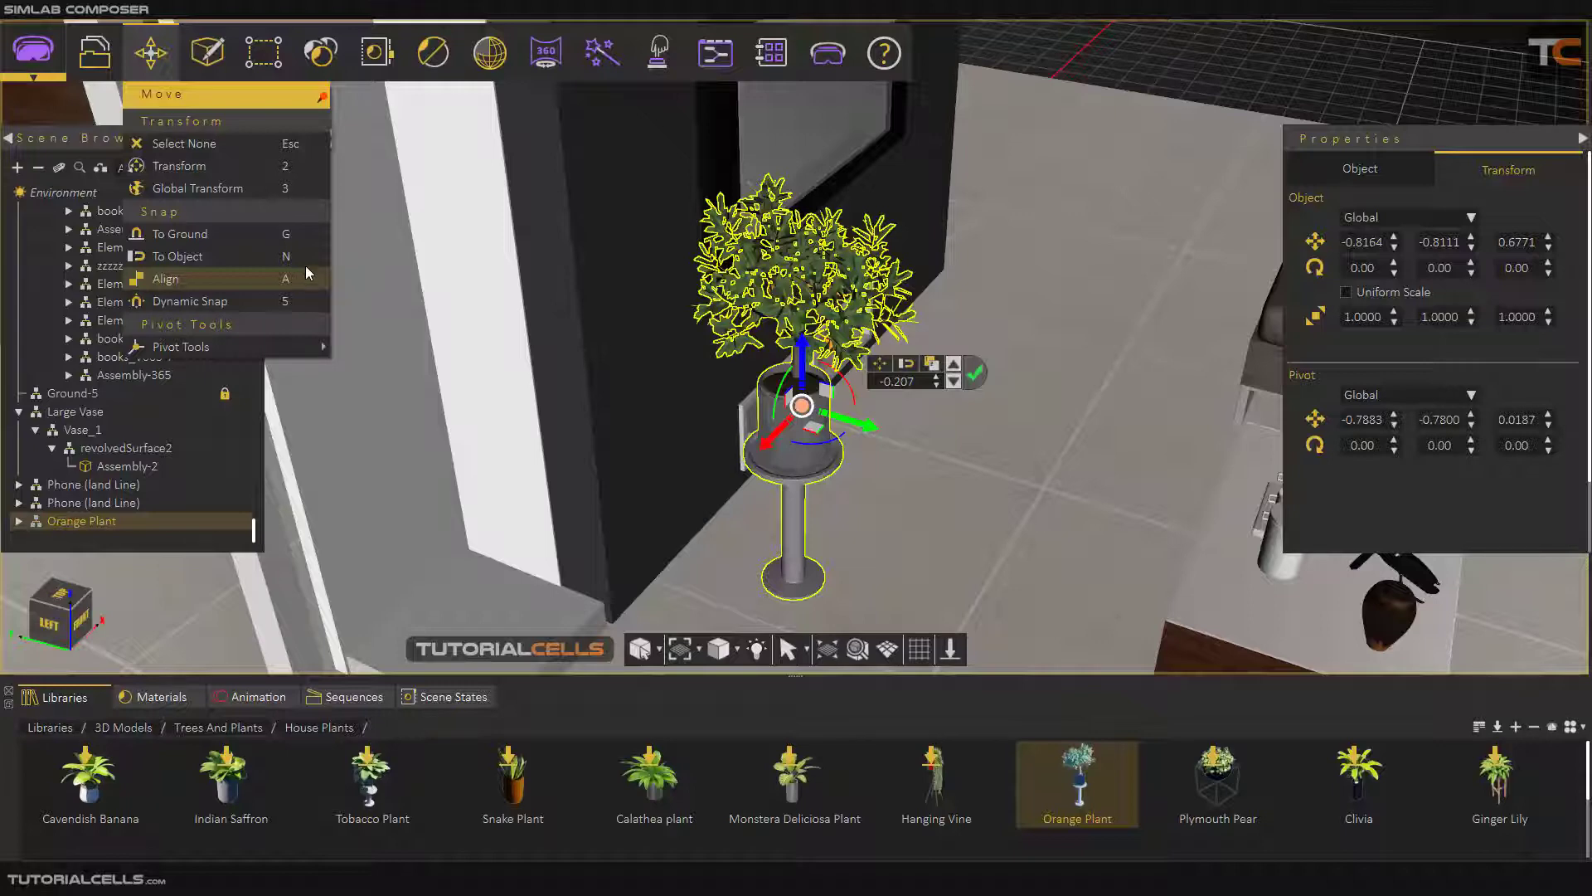
left_click(302, 301)
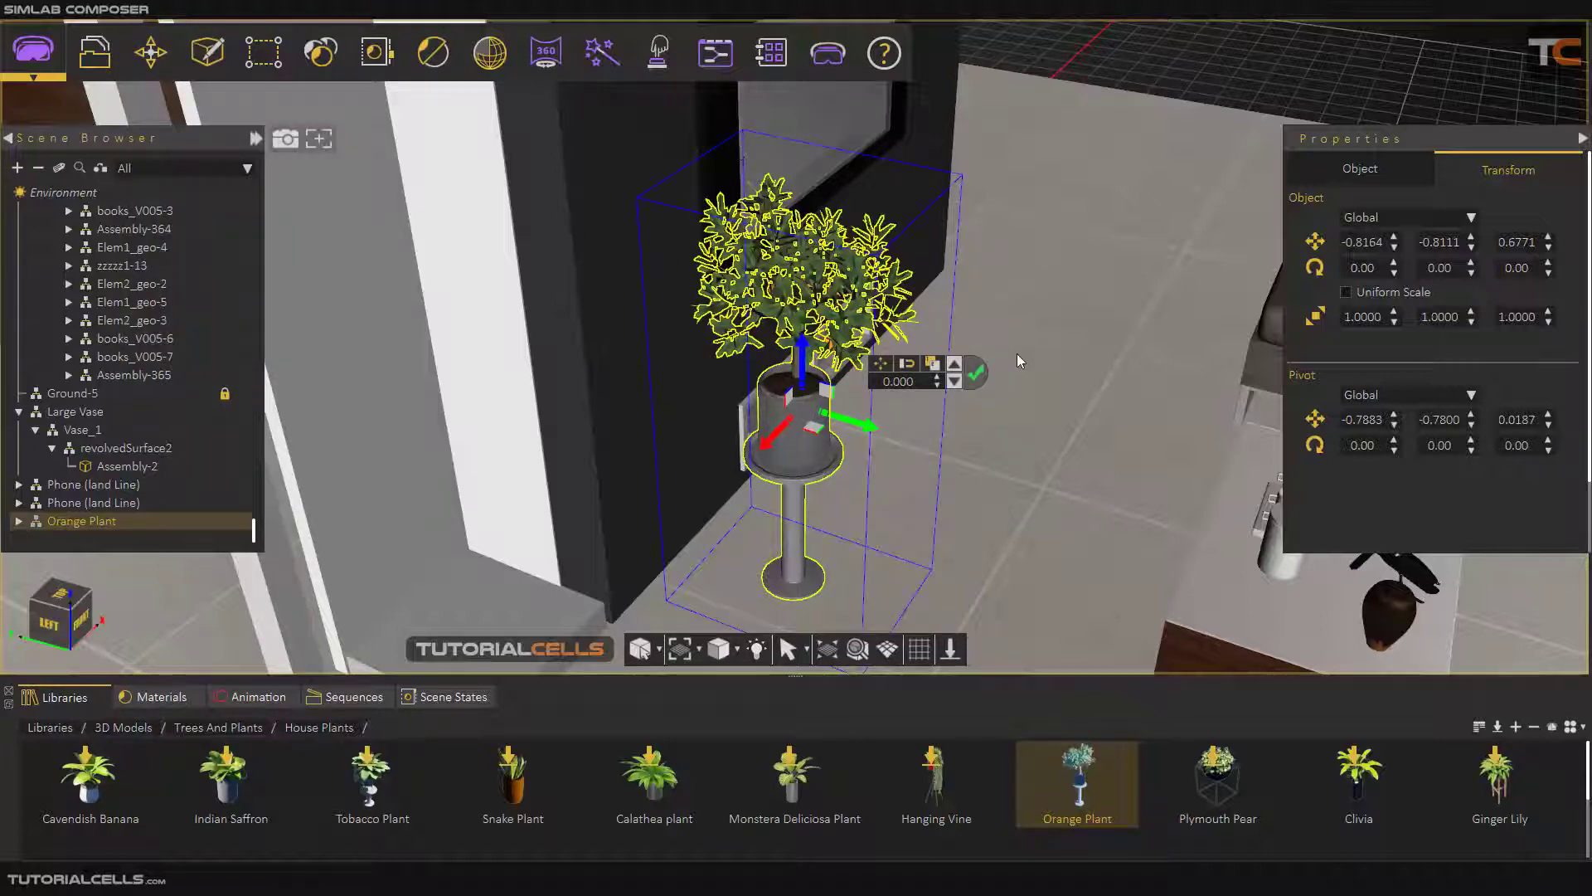
middle_click_drag(821, 419, 332, 415)
middle_click_drag(1050, 356, 446, 359)
left_click_drag(446, 354, 690, 409)
scroll(668, 266, "down", 2)
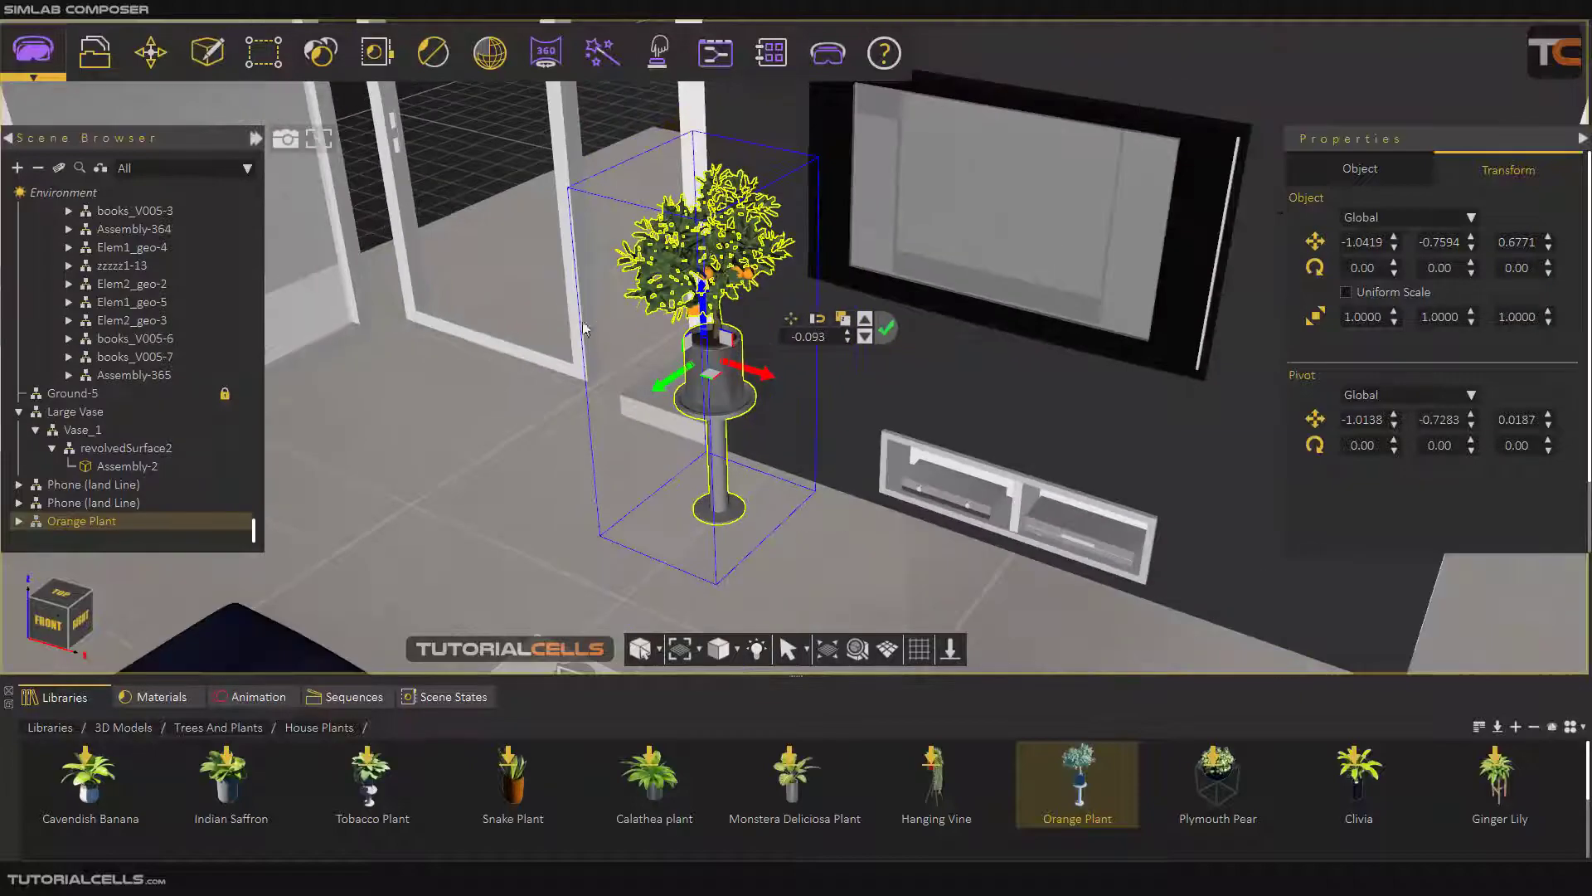
middle_click_drag(532, 337, 600, 223)
middle_click_drag(1055, 438, 578, 454)
scroll(734, 364, "up", 2)
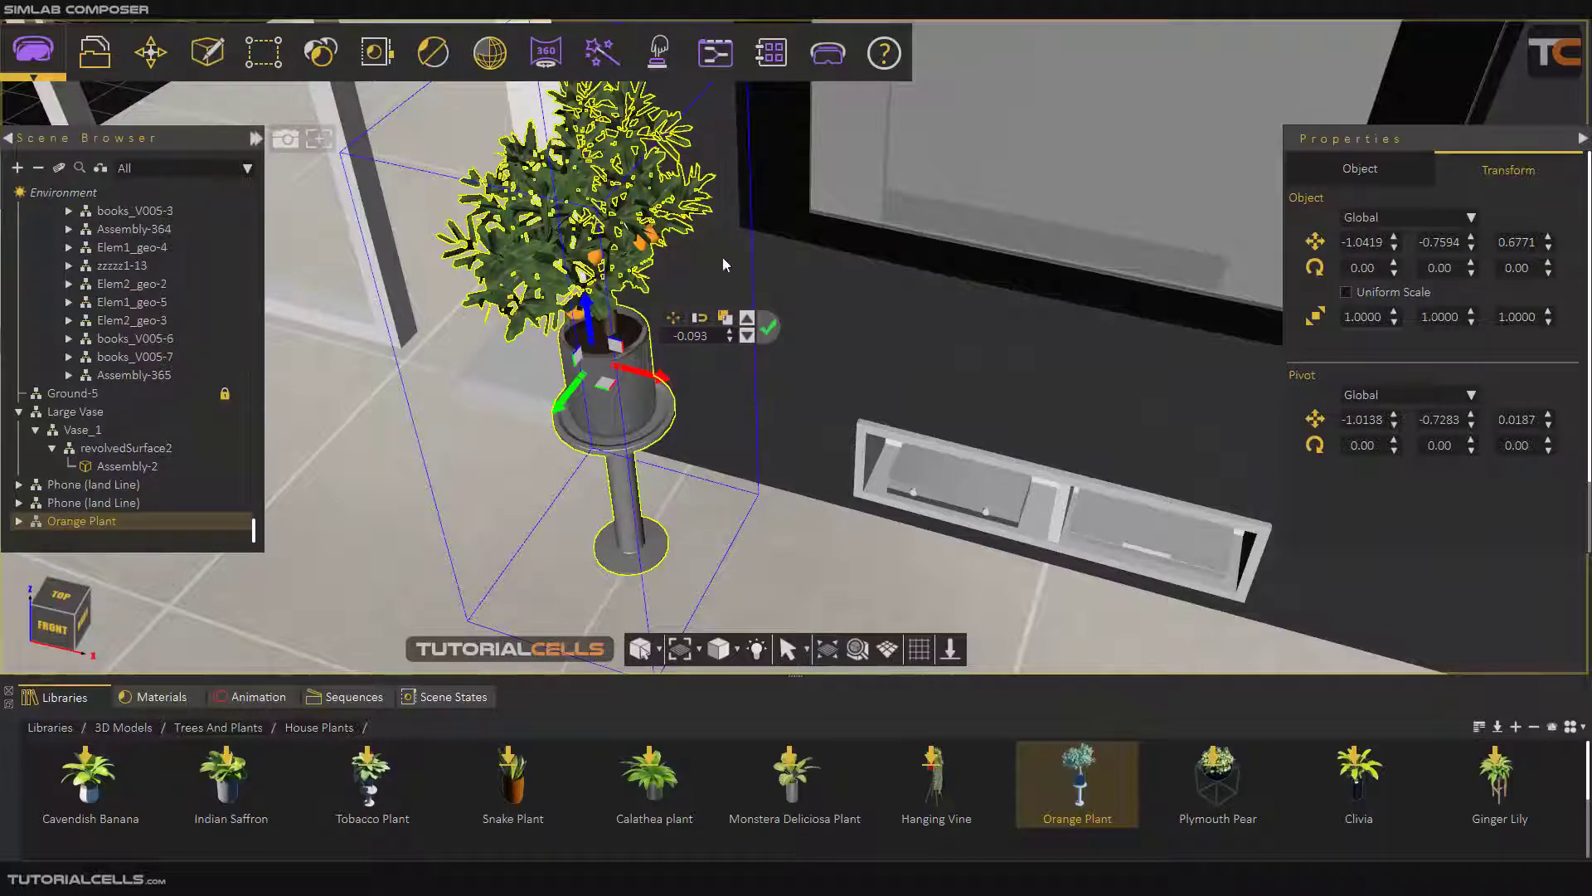
Step: Move the loose cup on the coffee table to the end of the cup tray, at about X -0.12, Z 0.43
scroll(774, 381, "down", 8)
scroll(771, 397, "up", 10)
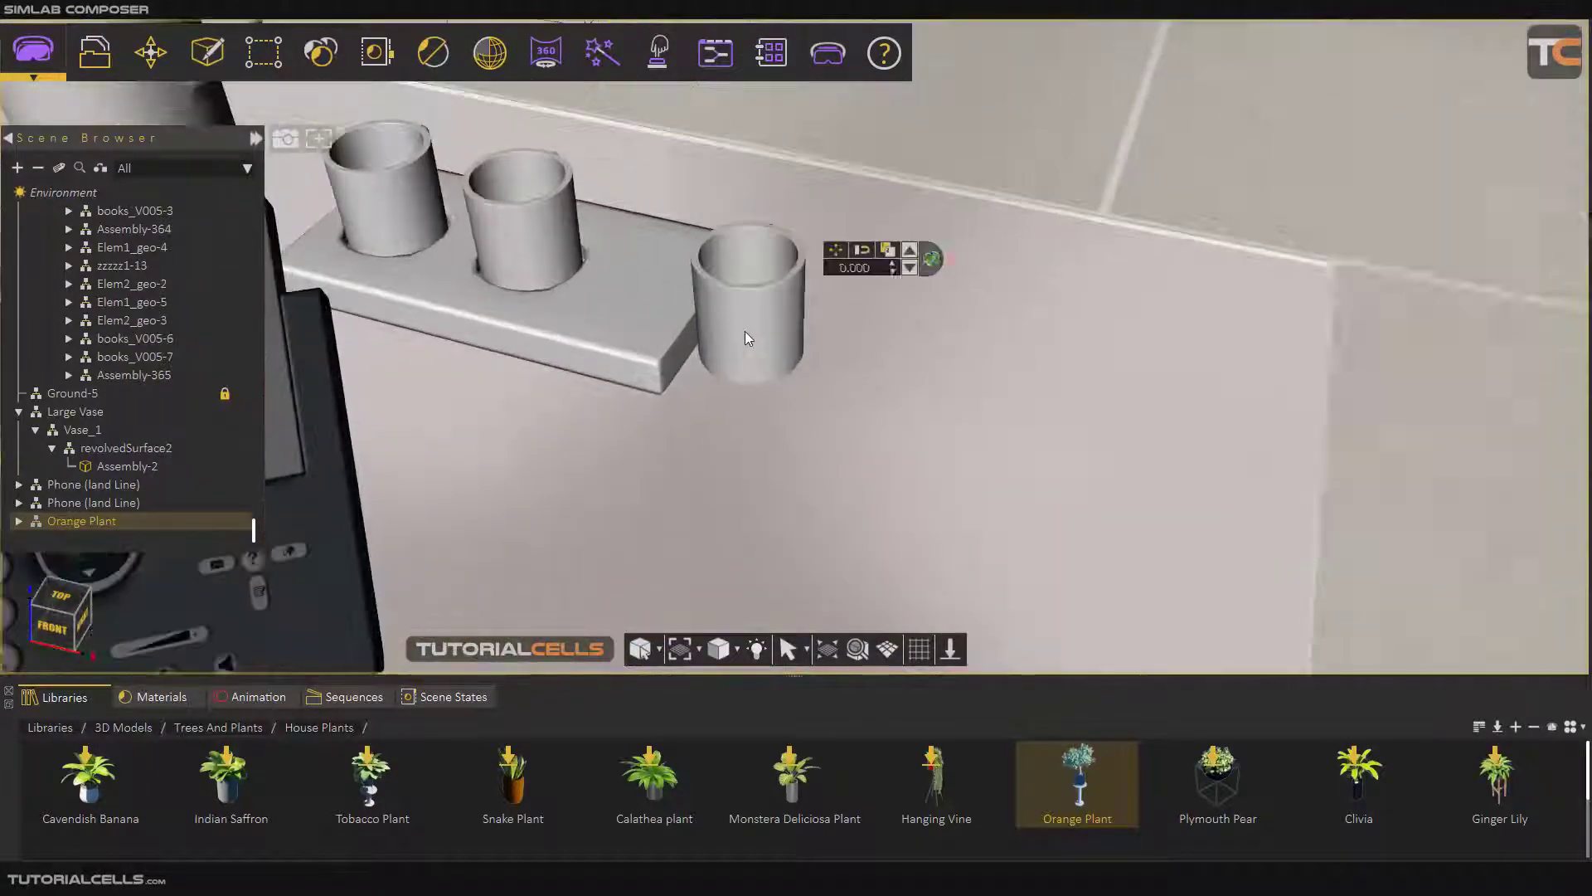
left_click(745, 331)
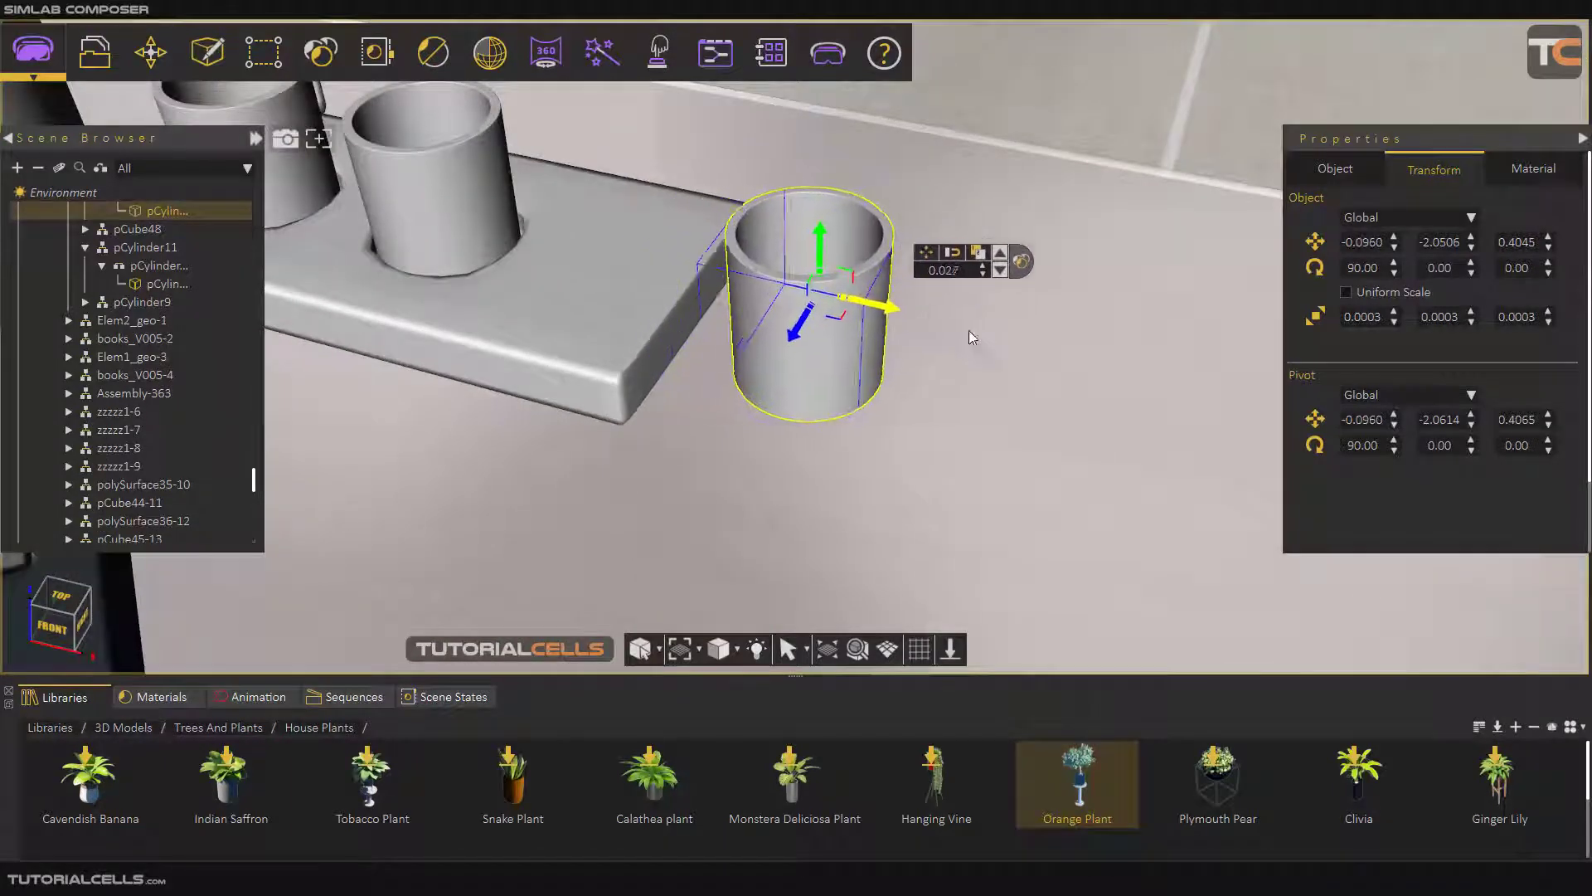
left_click_drag(949, 330, 1111, 357)
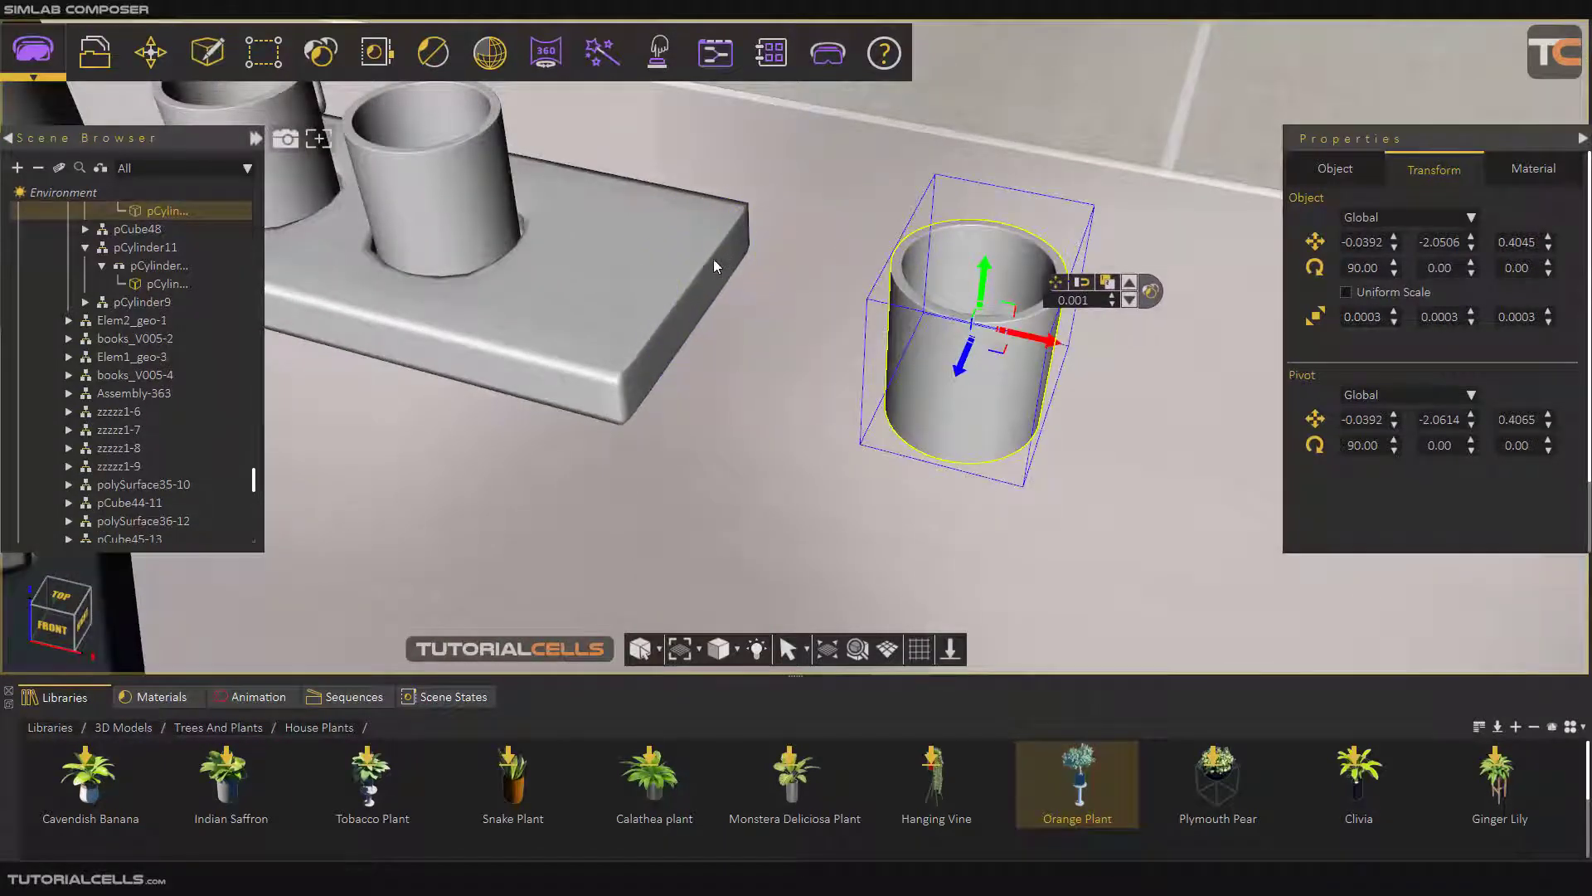
scroll(758, 354, "up", 5)
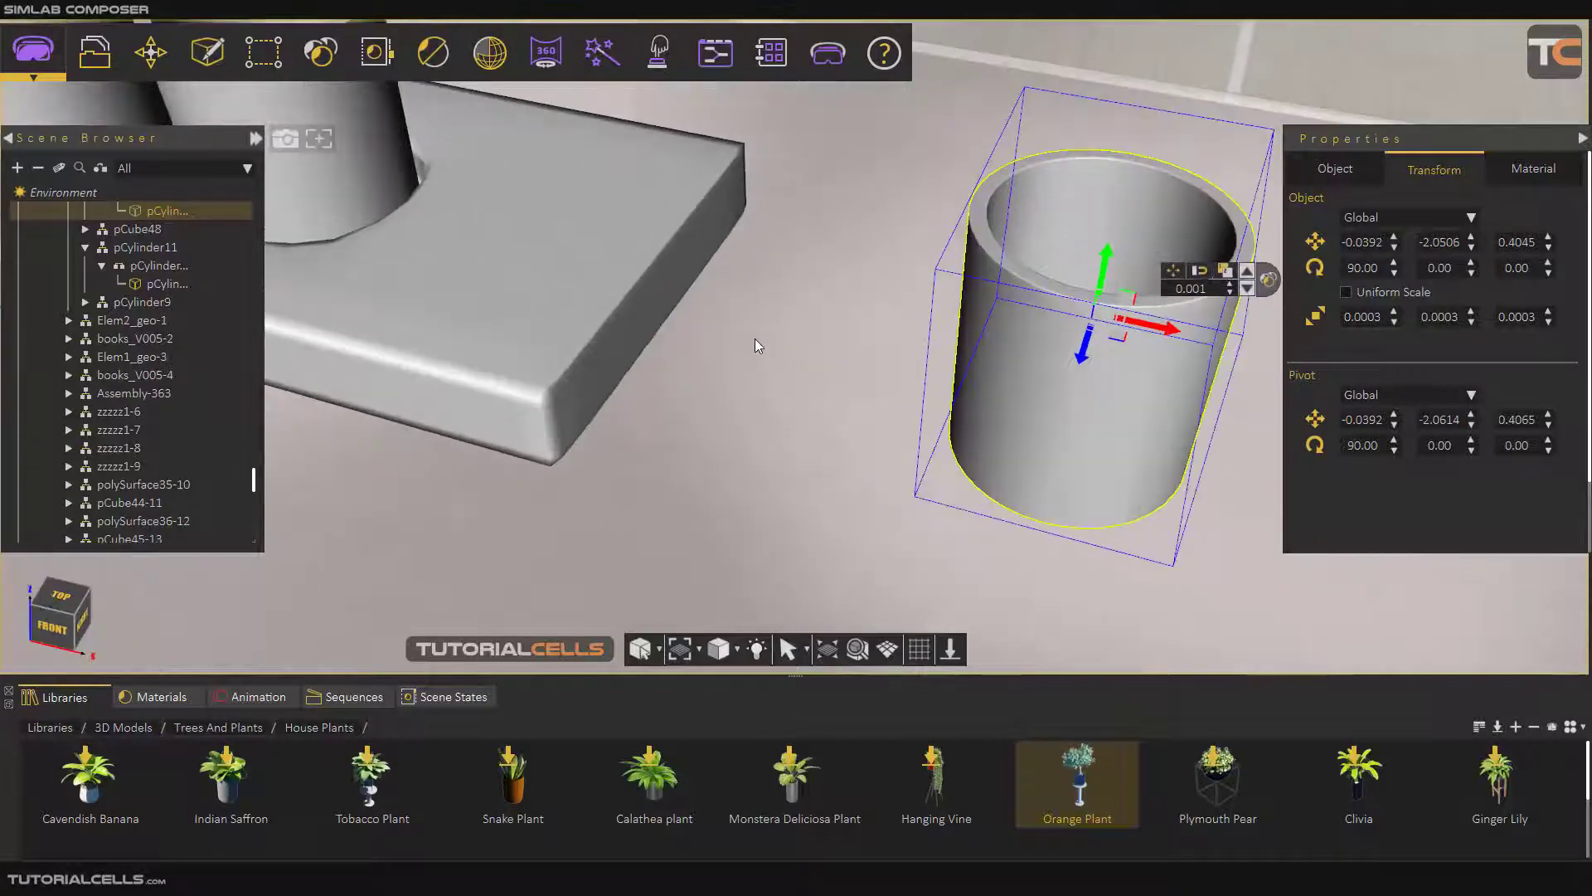
left_click_drag(1167, 297, 802, 194)
scroll(823, 301, "down", 5)
scroll(733, 380, "down", 1)
middle_click_drag(733, 379, 713, 431)
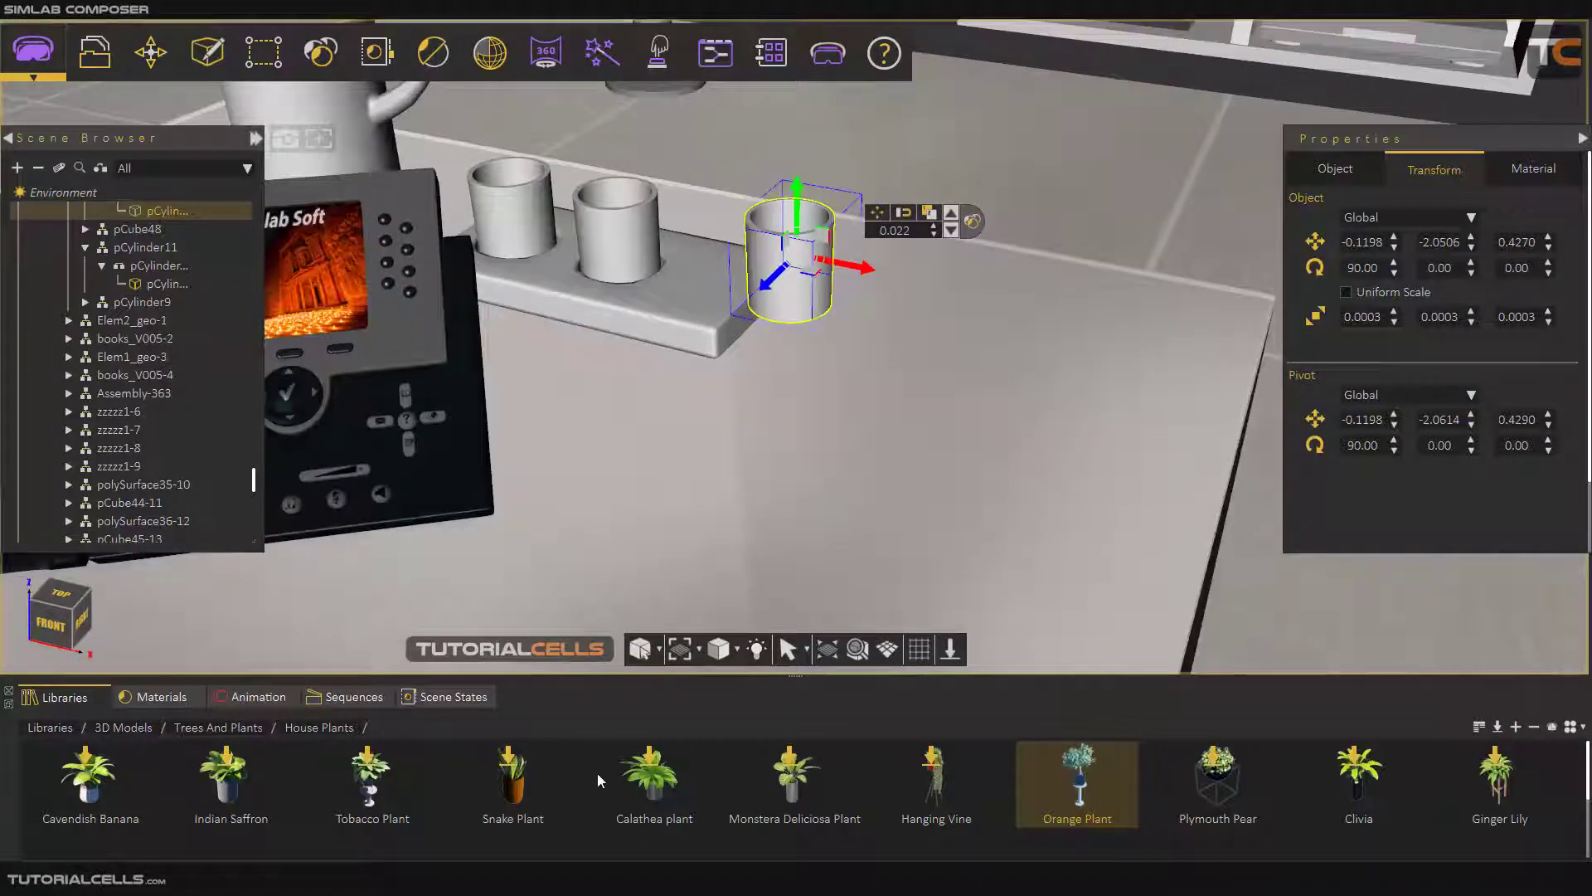
Step: Place the Wax Rose Plant from the House Plants library at the coffee table
scroll(733, 788, "down", 2)
left_click_drag(932, 806, 1012, 507)
left_click(823, 446)
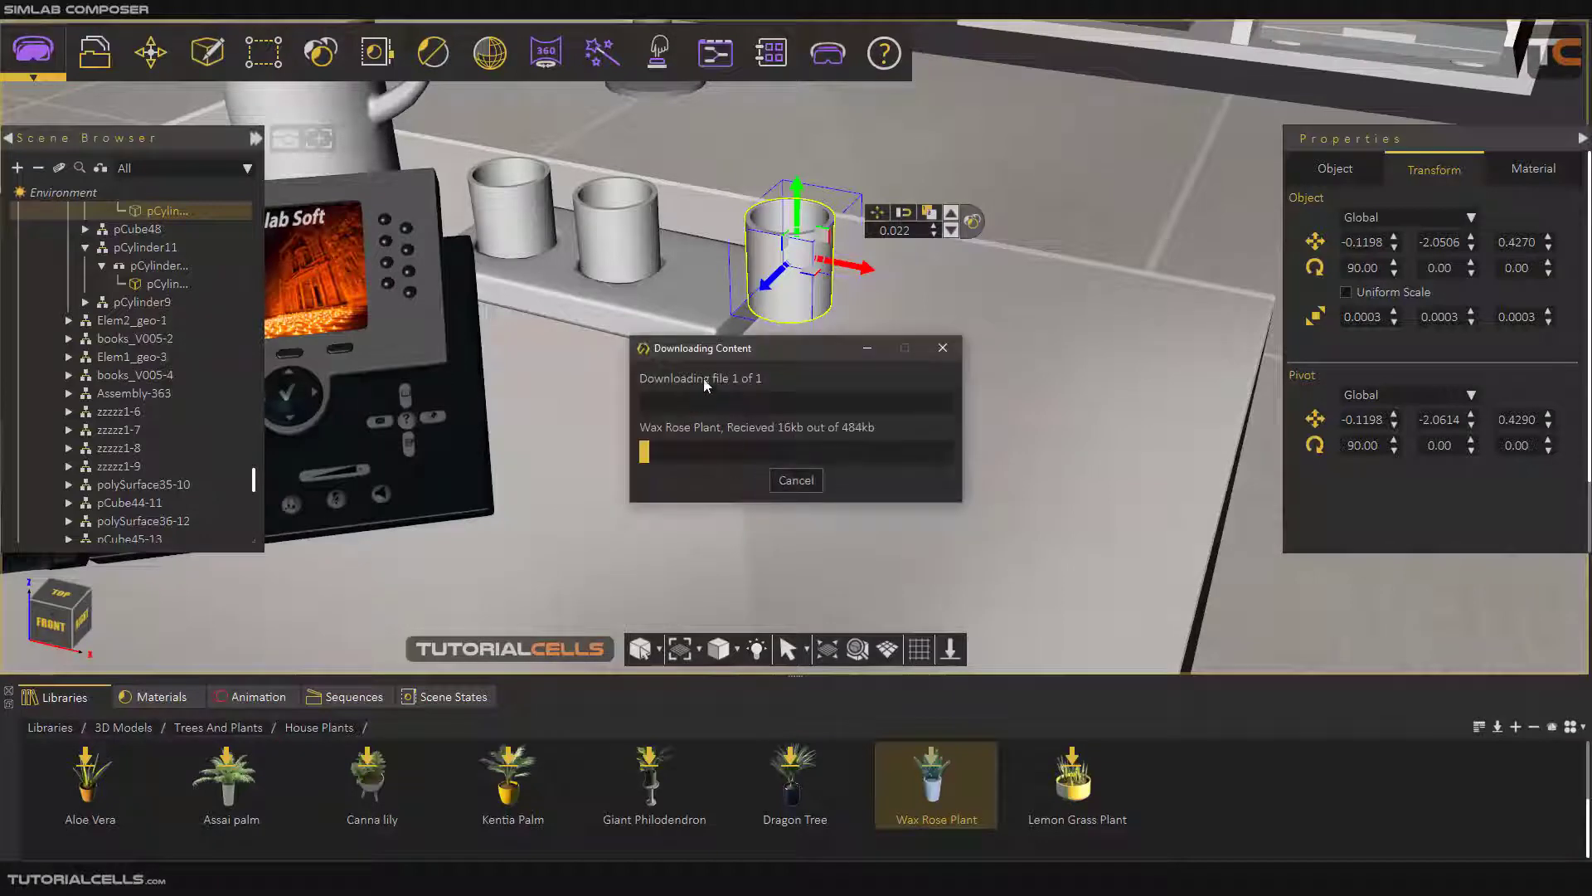
left_click(792, 448)
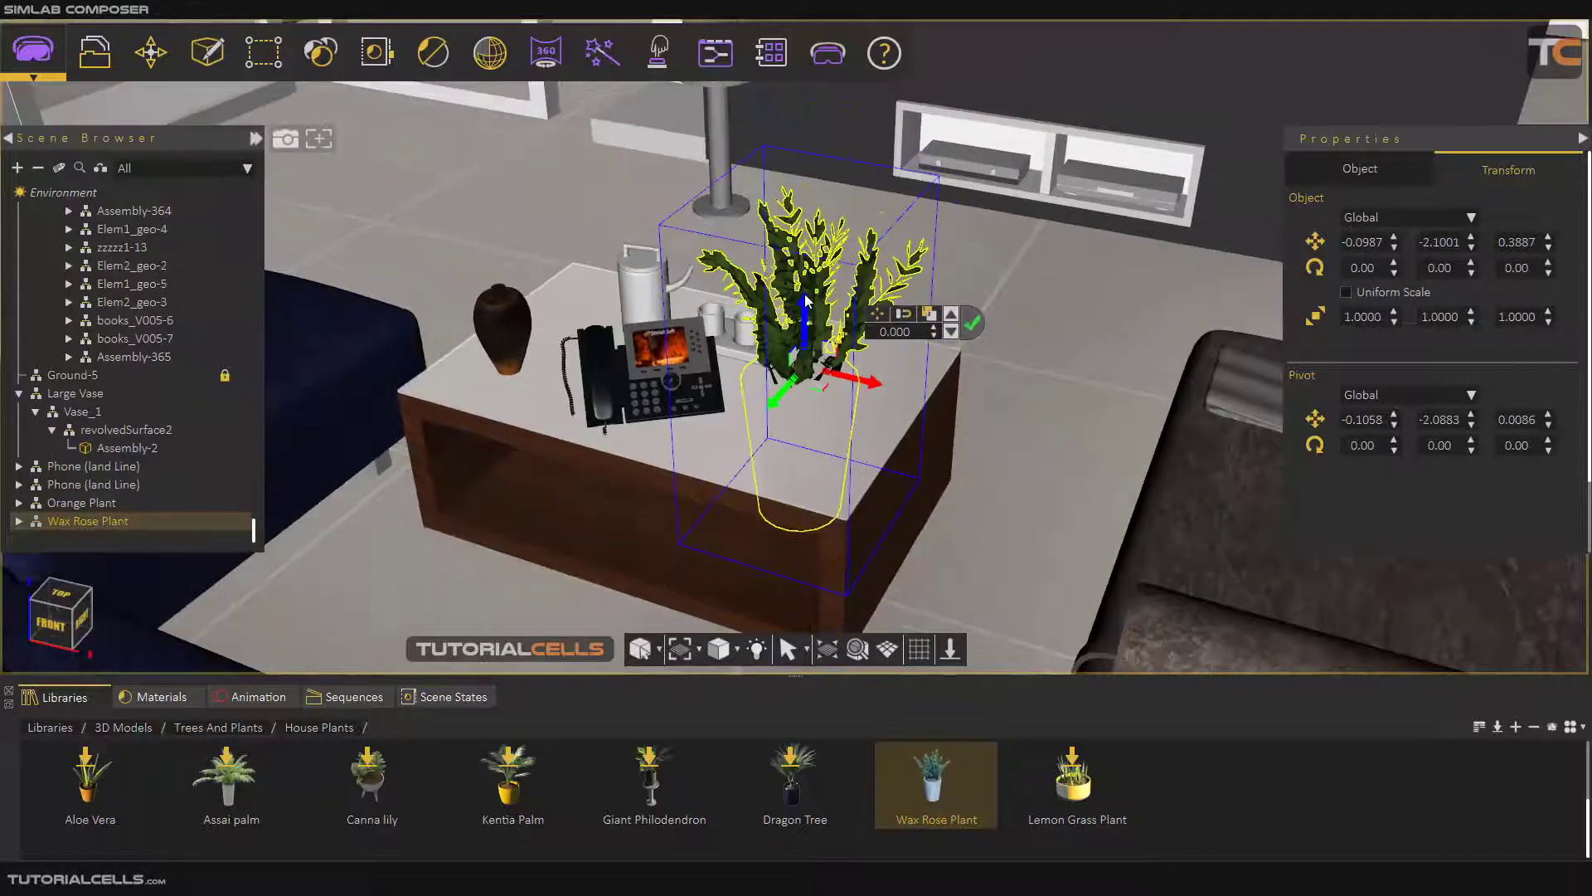
Step: Move the Wax Rose Plant behind the coffee table and lower it to the floor, at about Y -1.53, Z 0.40
left_click_drag(803, 315, 803, 181)
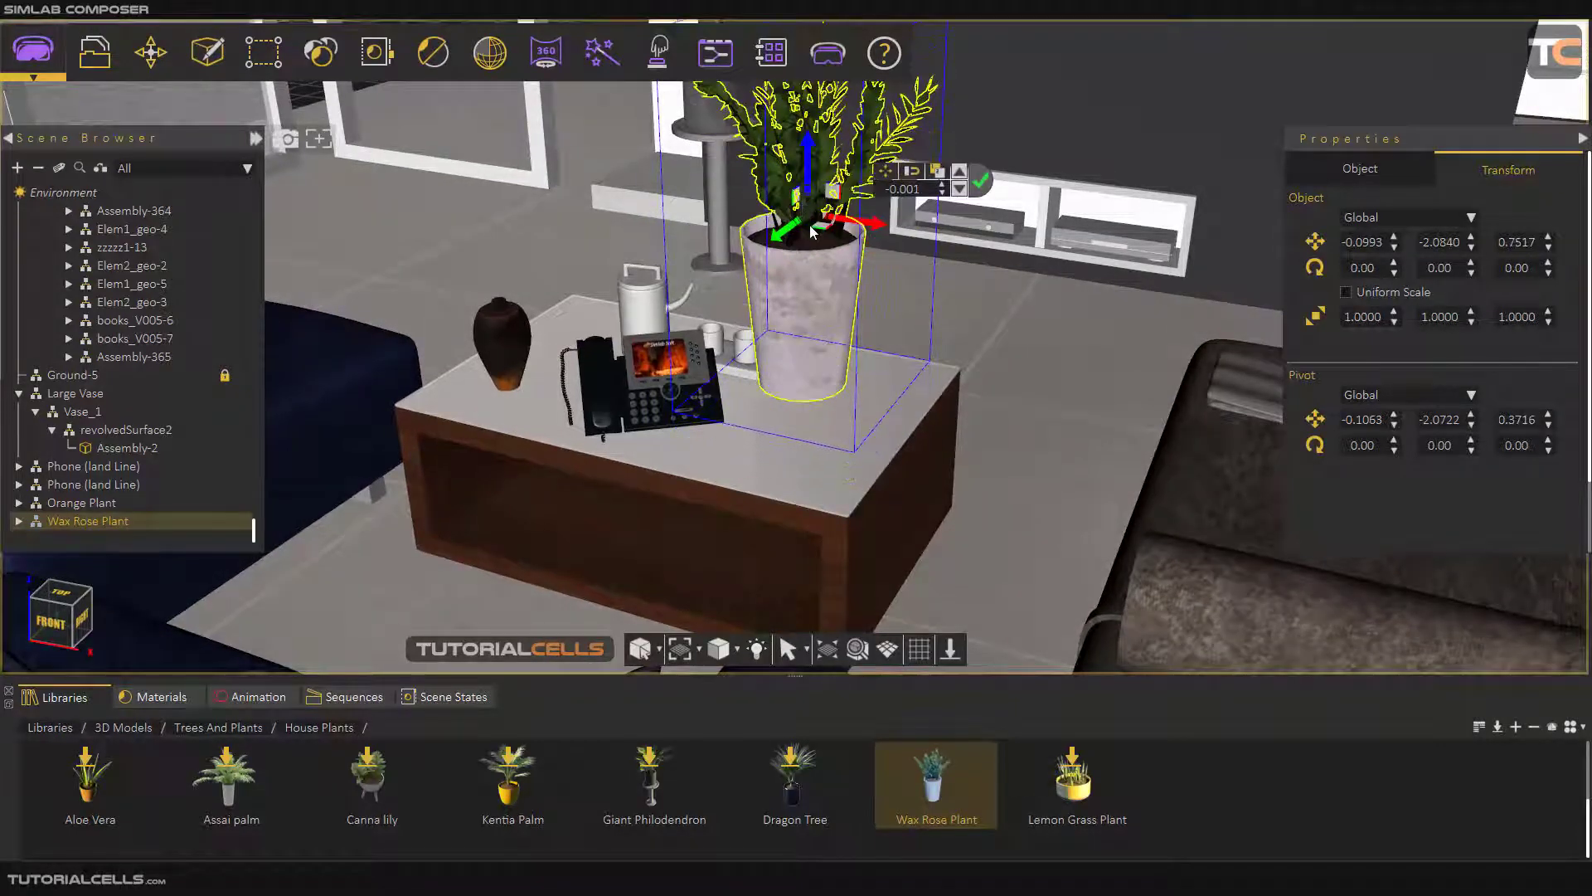
left_click_drag(794, 238, 995, 169)
middle_click_drag(992, 162, 949, 153)
left_click_drag(863, 111, 858, 243)
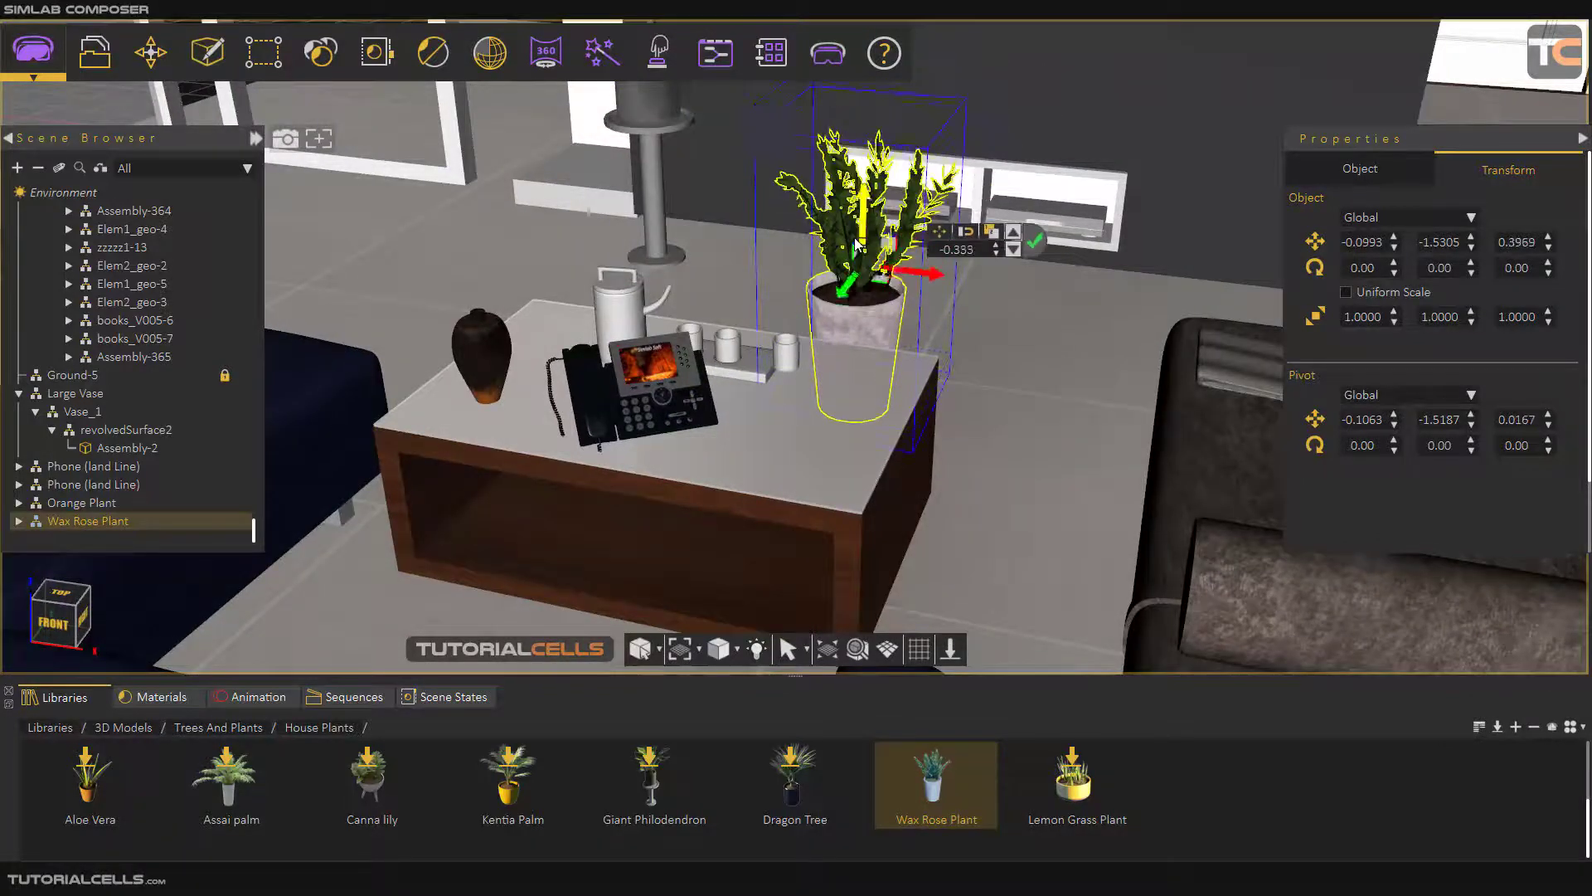
middle_click_drag(1063, 373, 926, 293)
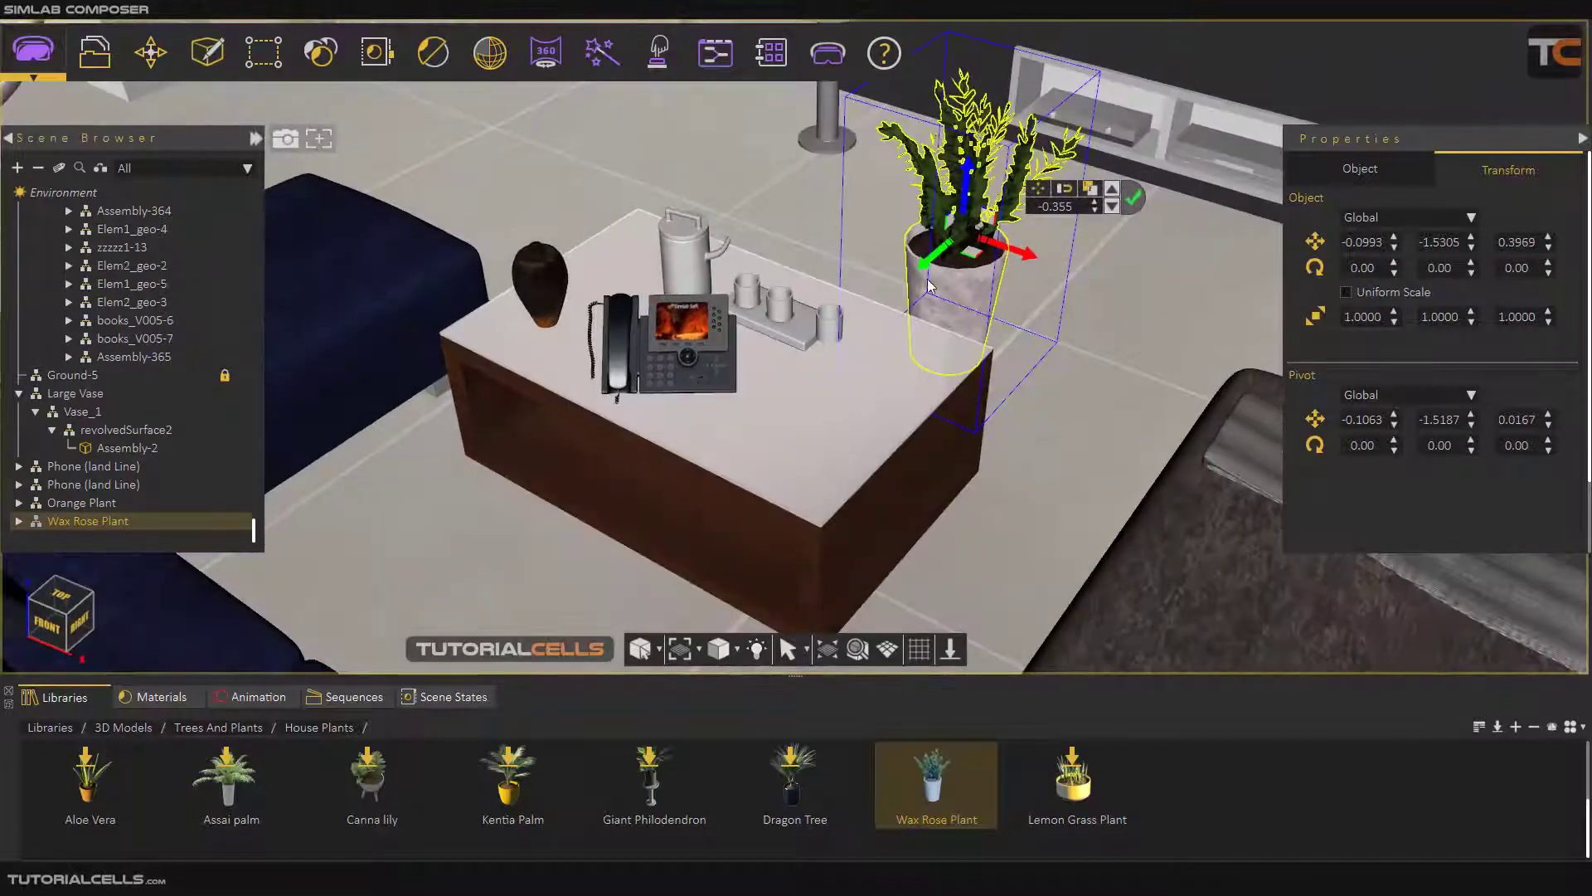
Step: Move the Wax Rose Plant along the Y axis, clear of the coffee table, to about Y -1.74
left_click_drag(933, 264, 926, 300)
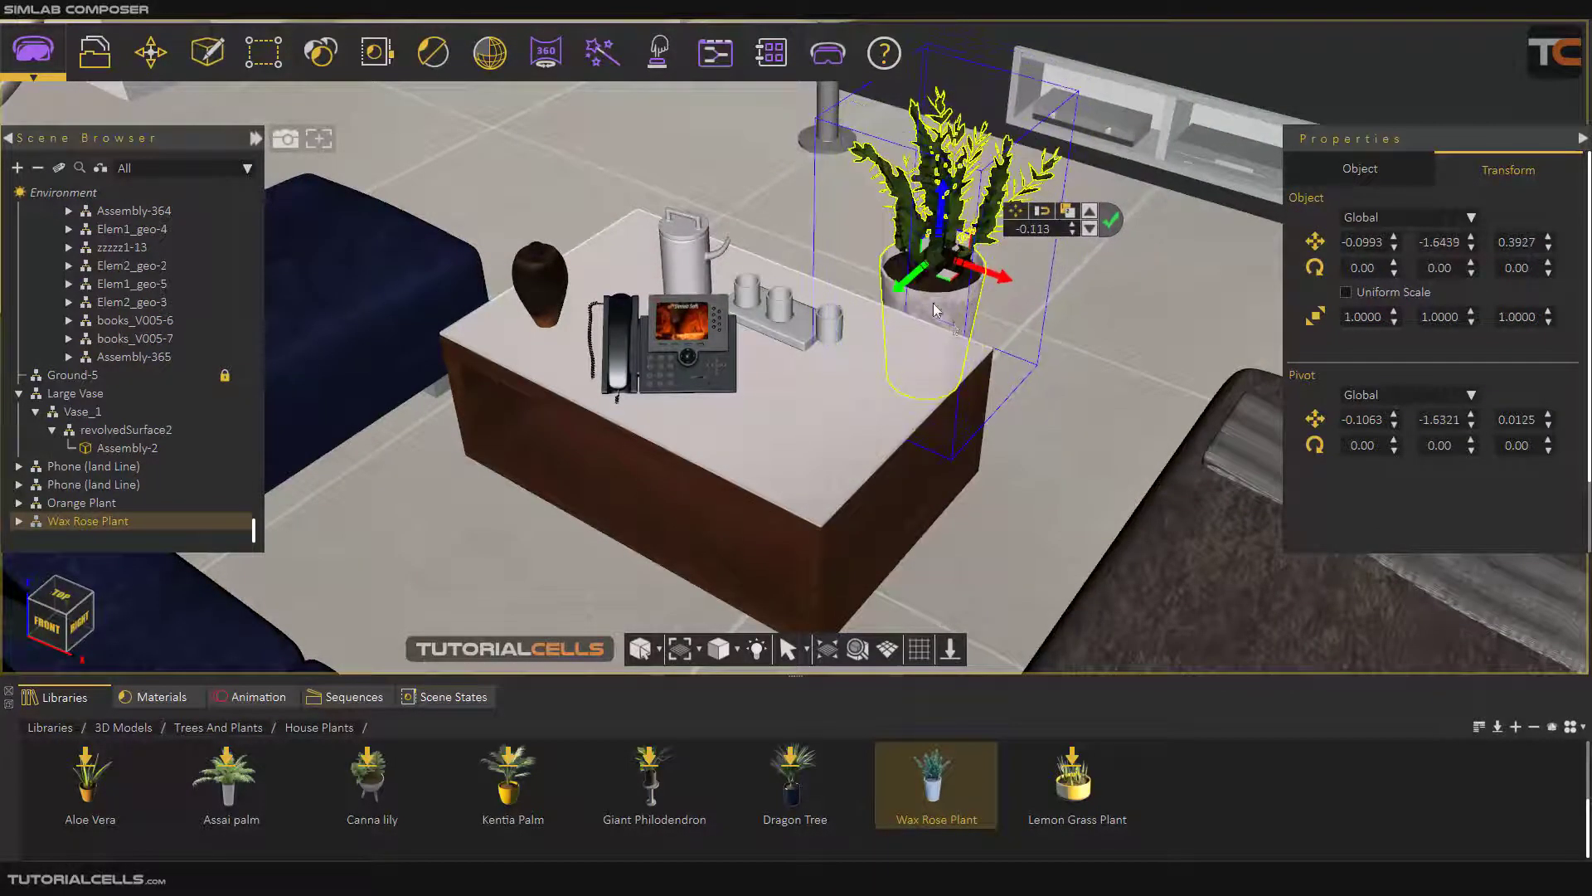
middle_click_drag(975, 358, 744, 392)
middle_click_drag(1000, 410, 1035, 415)
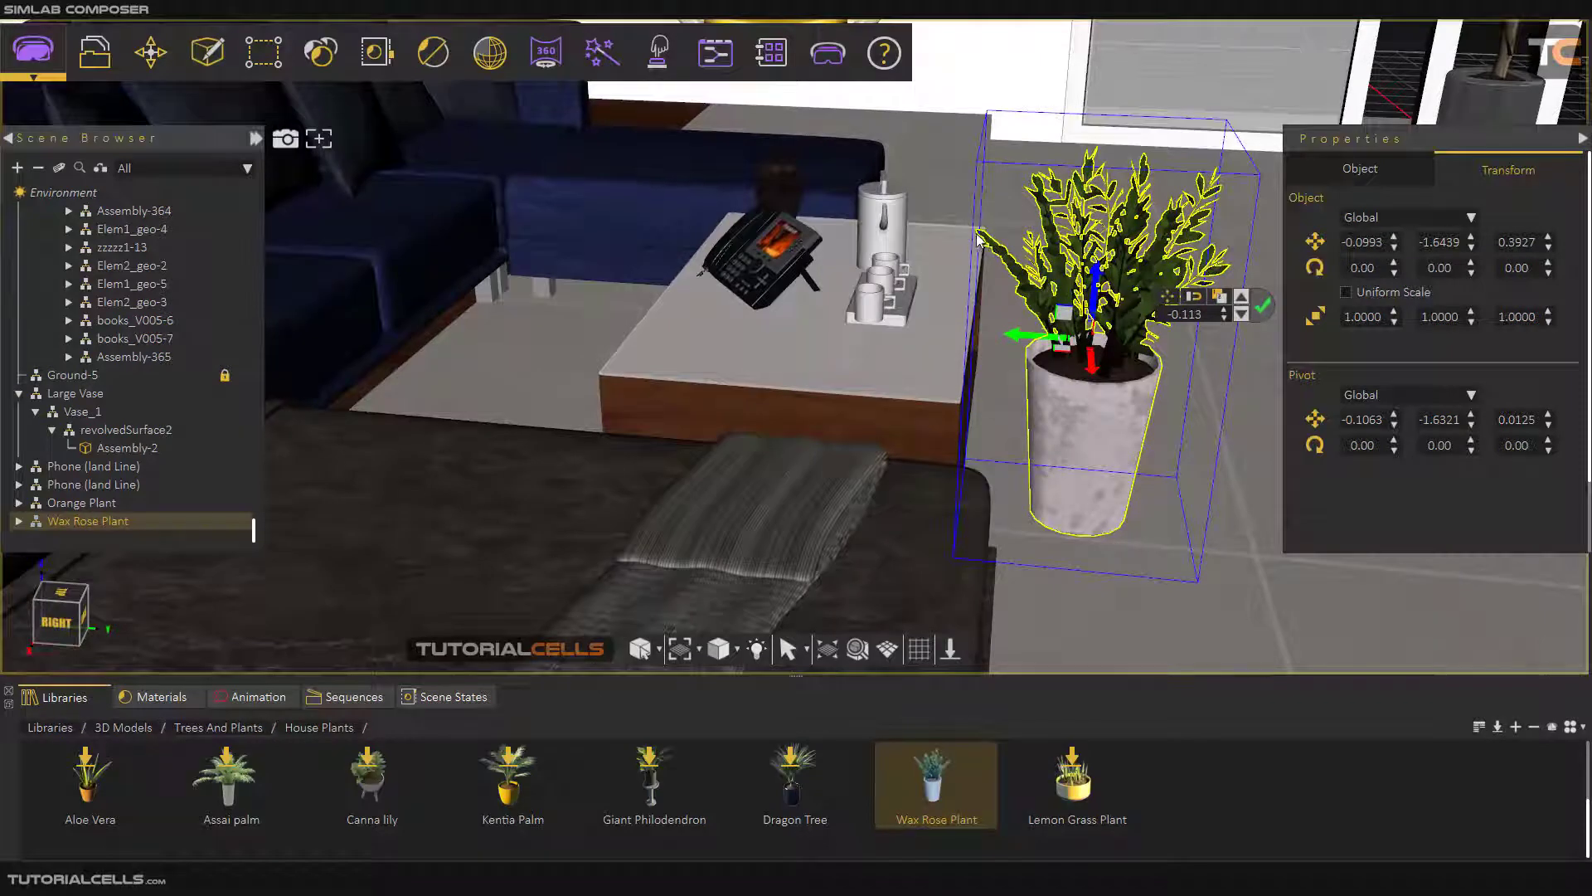
mouse_move(1027, 336)
left_mouse_down()
mouse_move(1051, 336)
mouse_move(1010, 334)
left_mouse_up()
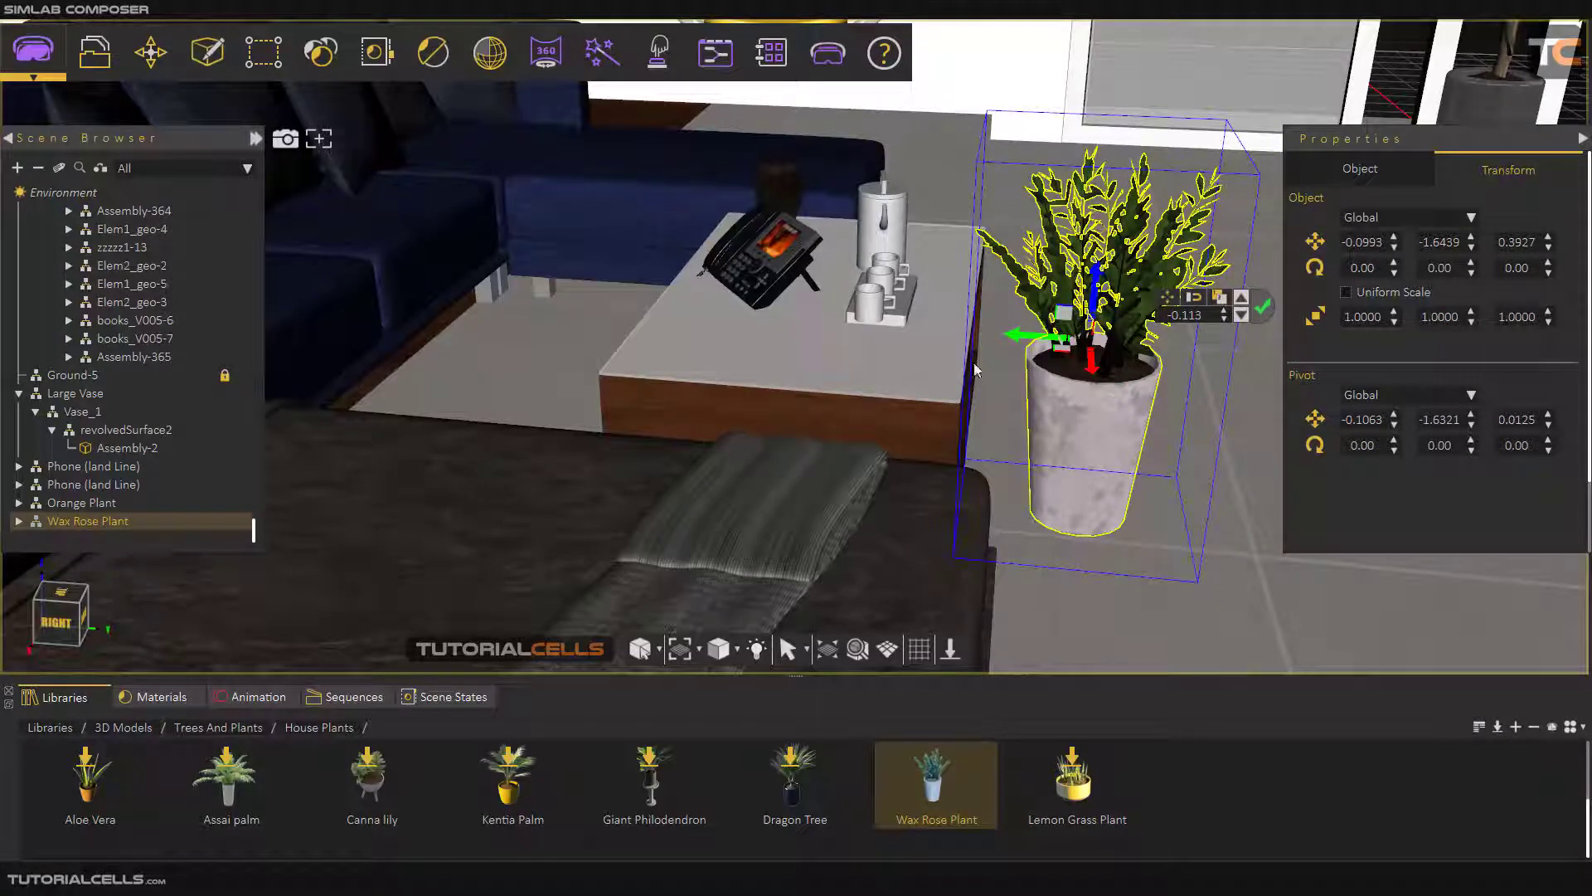
left_click_drag(1007, 335, 965, 330)
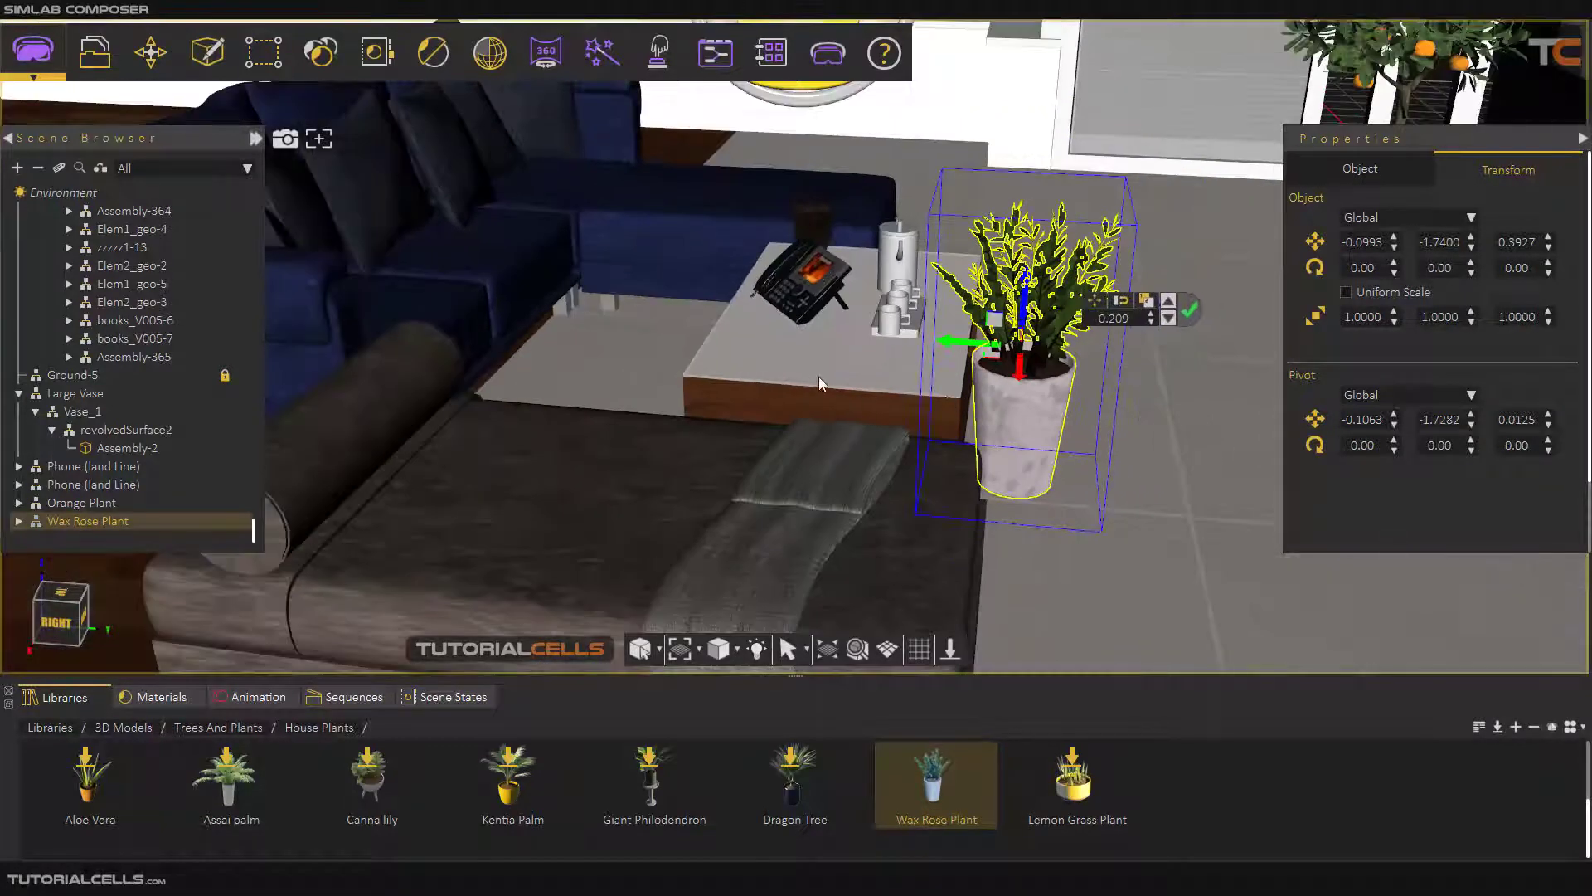
Step: Examine the furnished living room from several angles, from the plant by the coffee table to the empty wooden floor behind the sofa
middle_click_drag(818, 377, 1241, 400)
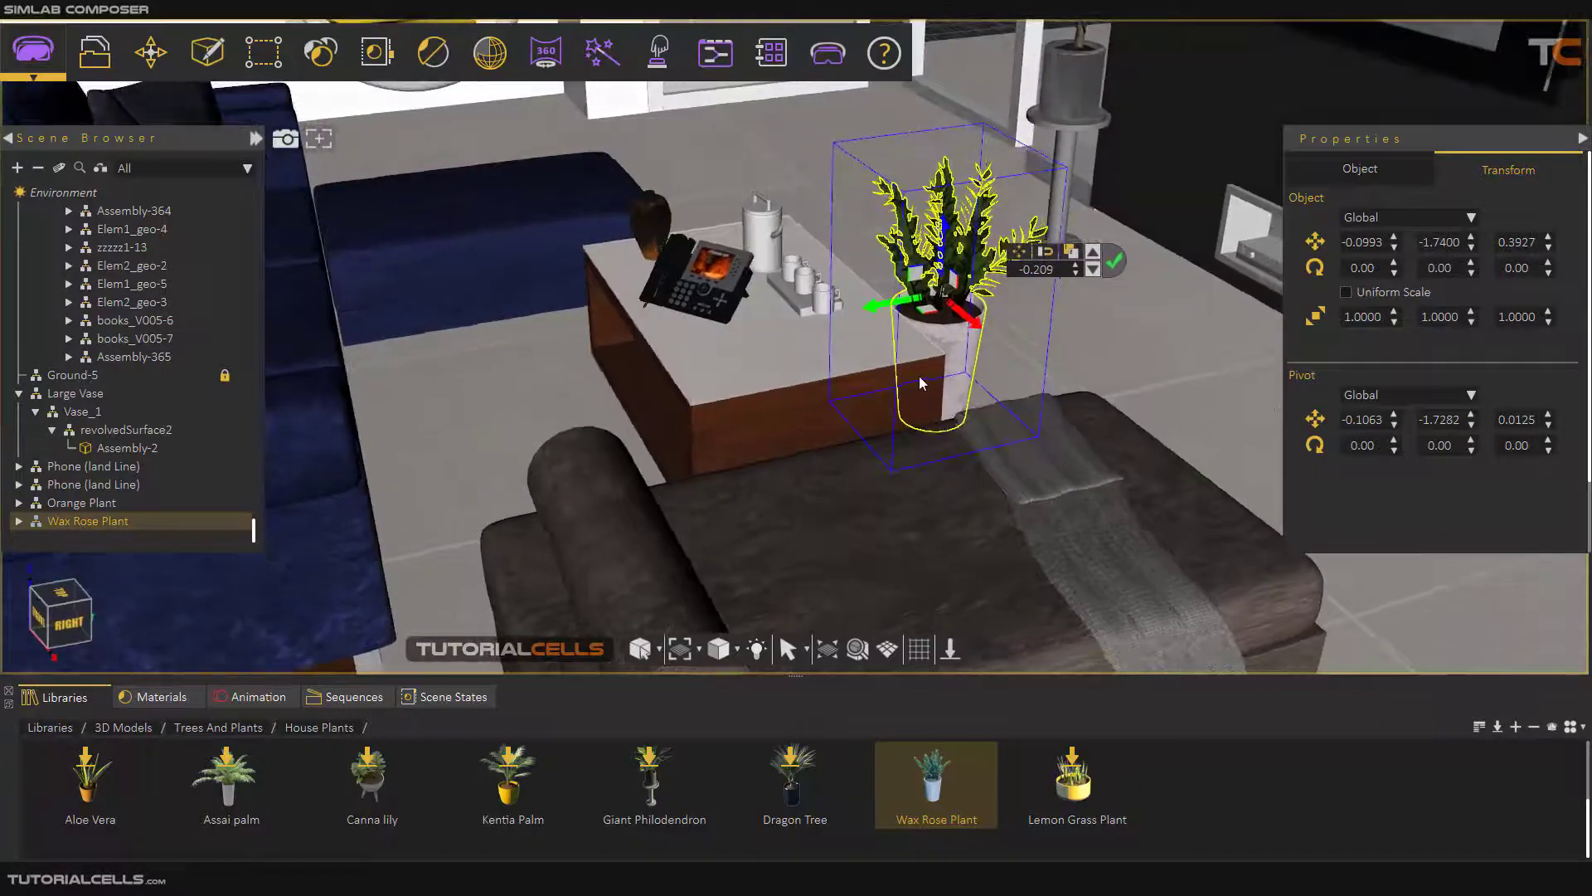
scroll(862, 396, "down", 2)
middle_click_drag(794, 402, 1194, 423)
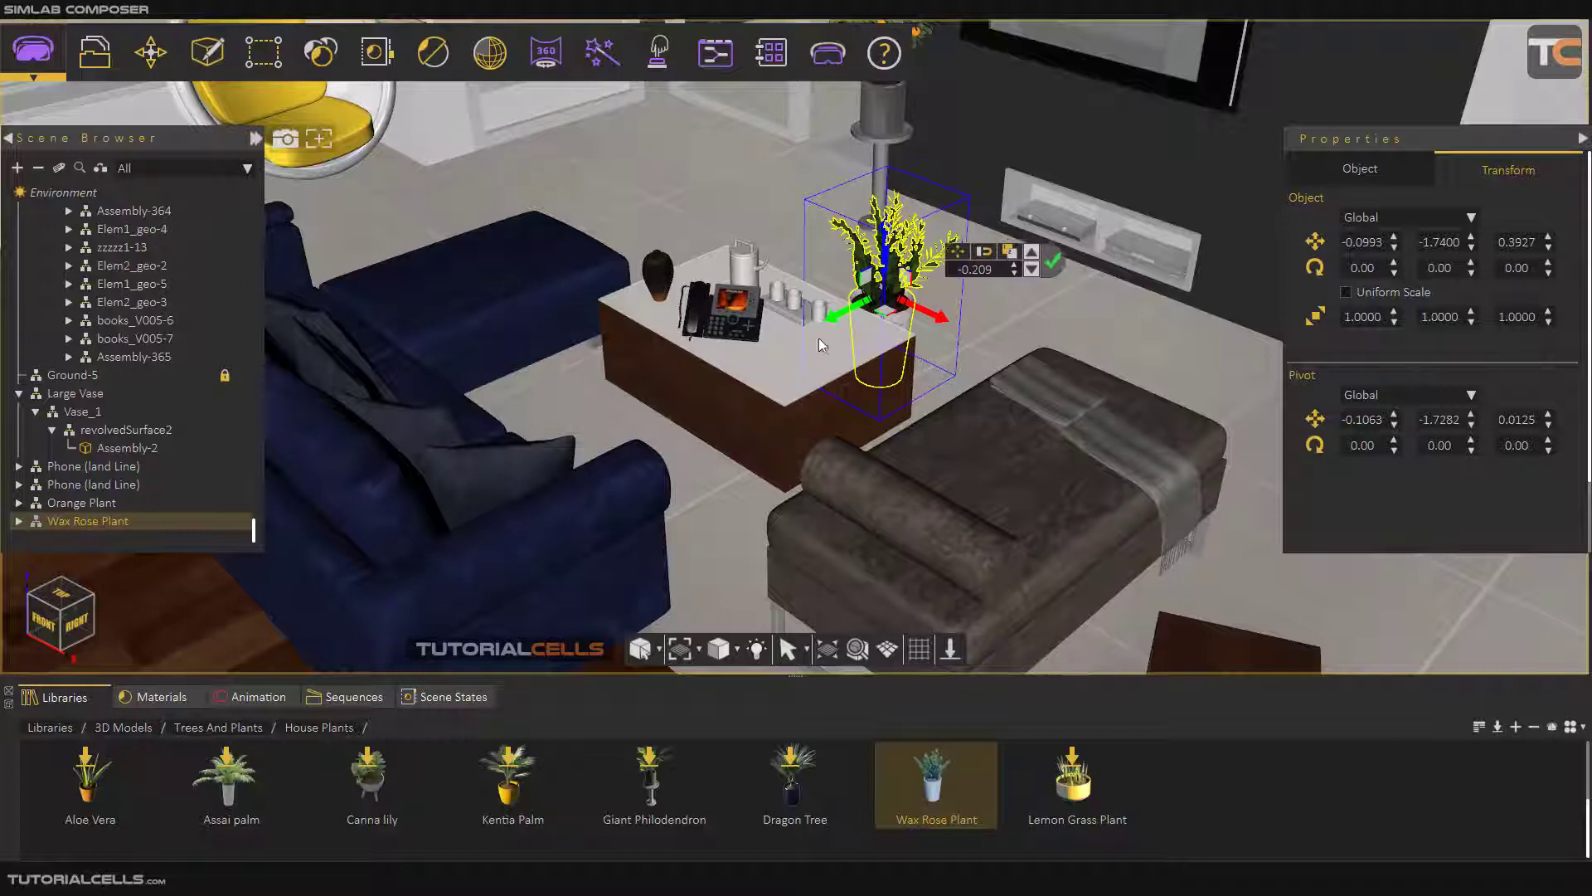
scroll(728, 369, "down", 3)
middle_click_drag(848, 358, 950, 471)
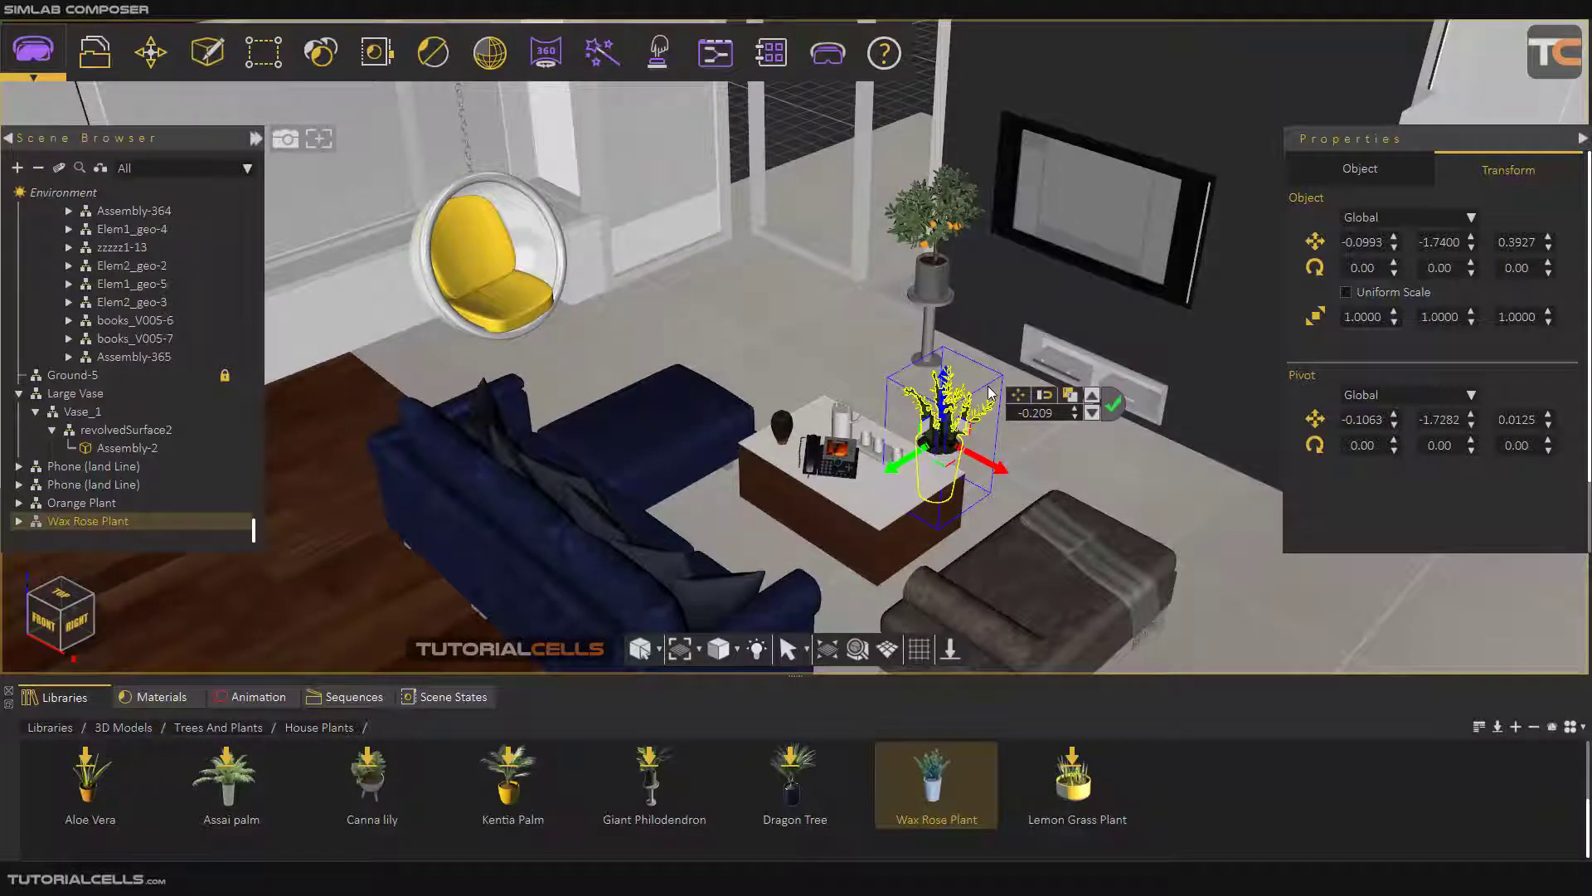
middle_click_drag(675, 325, 909, 328)
left_click_drag(909, 334, 1076, 412)
middle_click_drag(1076, 406, 1082, 403)
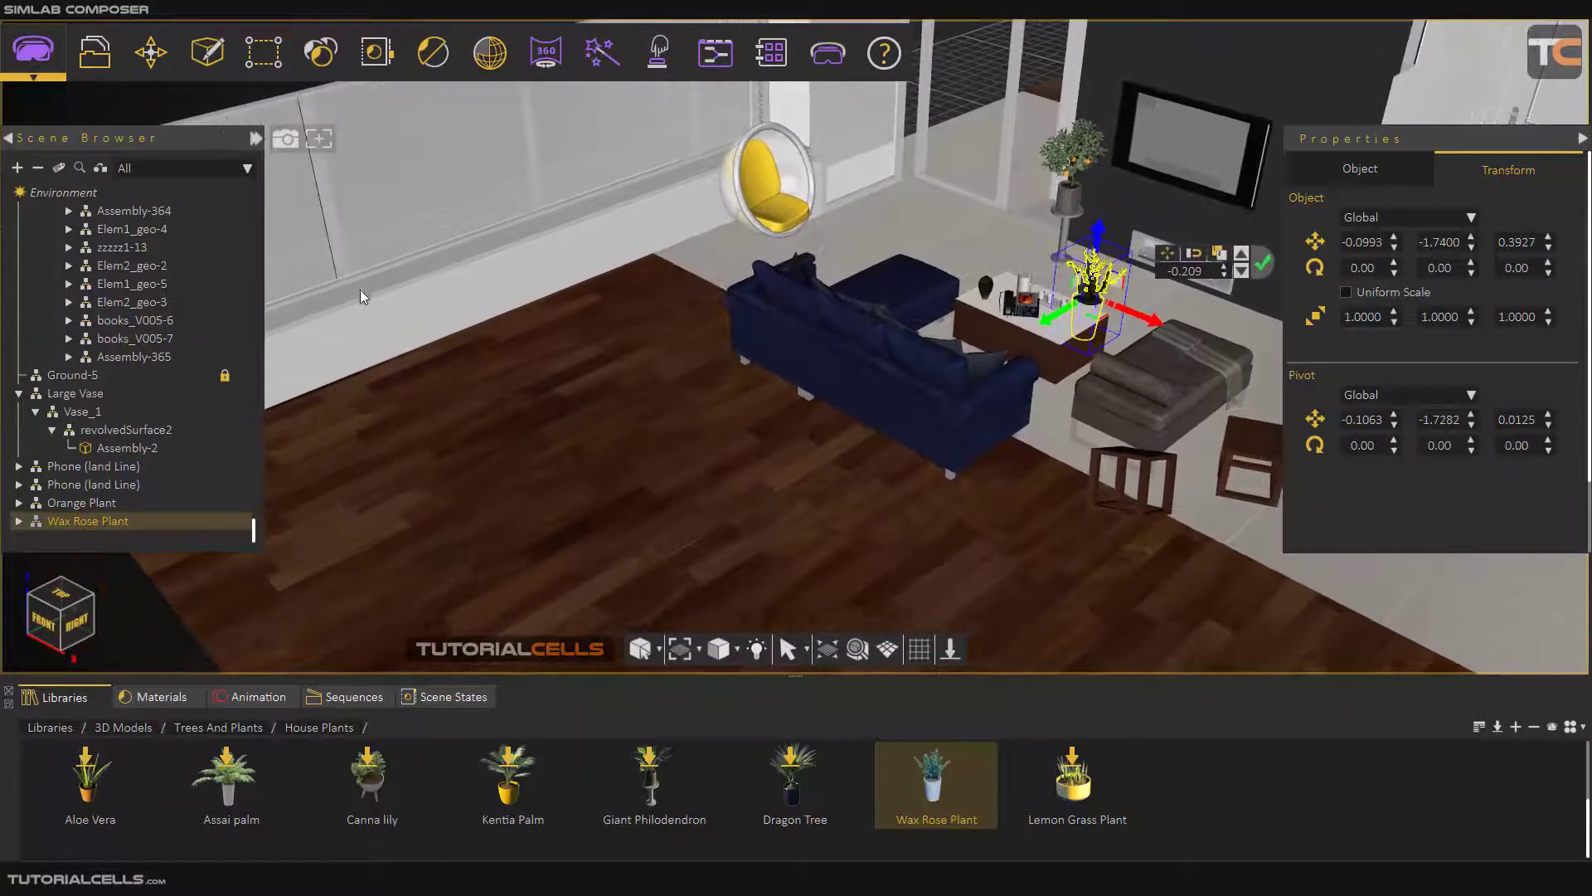
left_click_drag(495, 340, 852, 294)
middle_click_drag(611, 377, 750, 346)
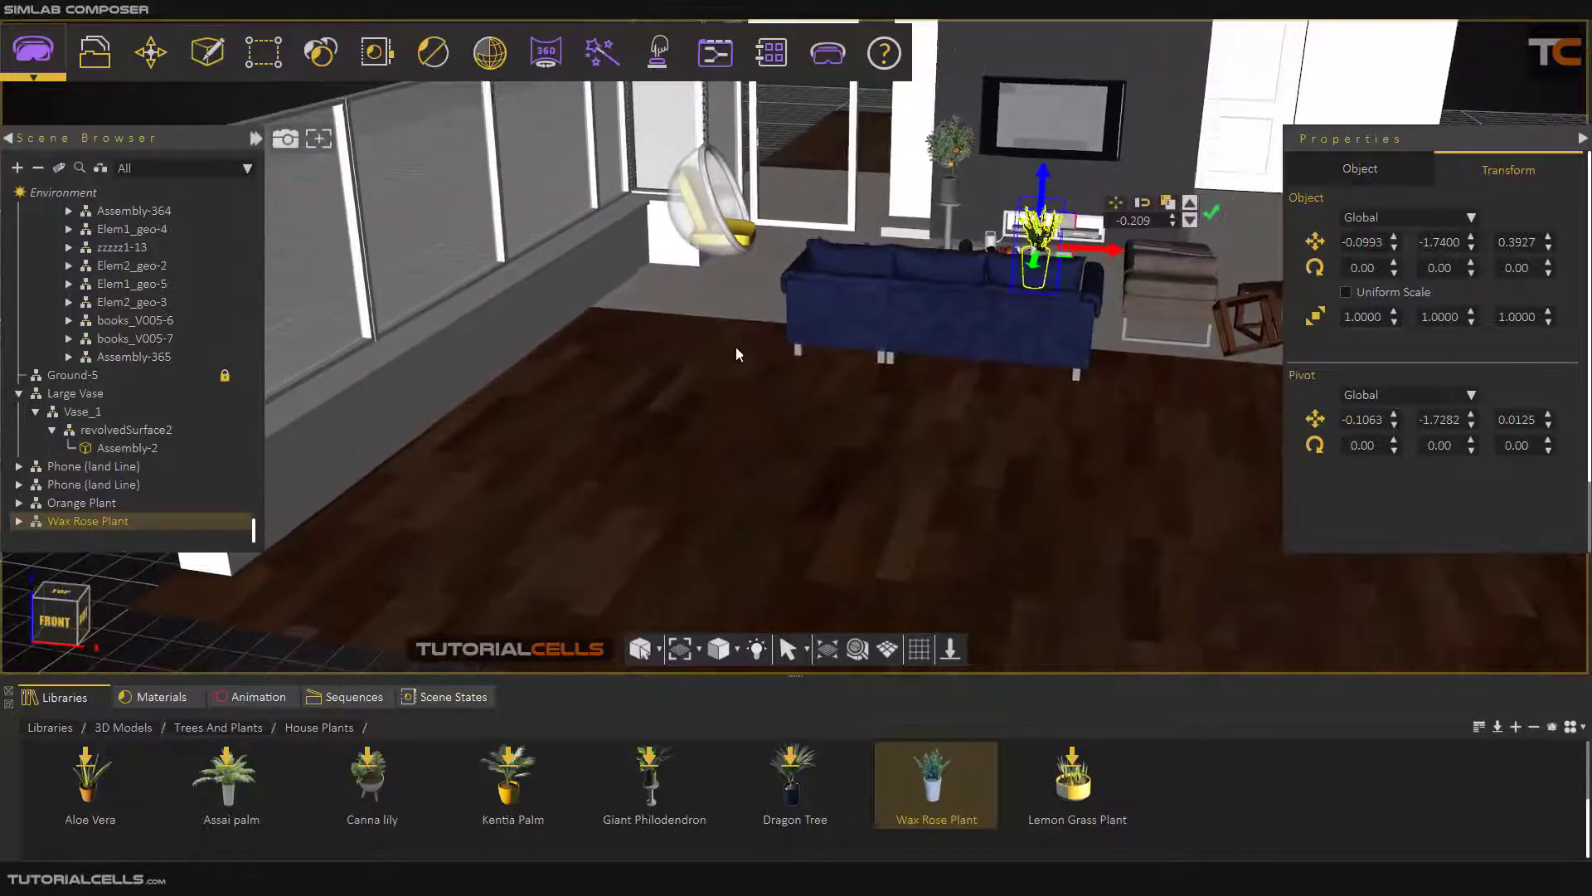
Step: Download Chair_1 from the Furniture Vr Collection library and place it on the wooden floor behind the blue sofa
left_click(133, 728)
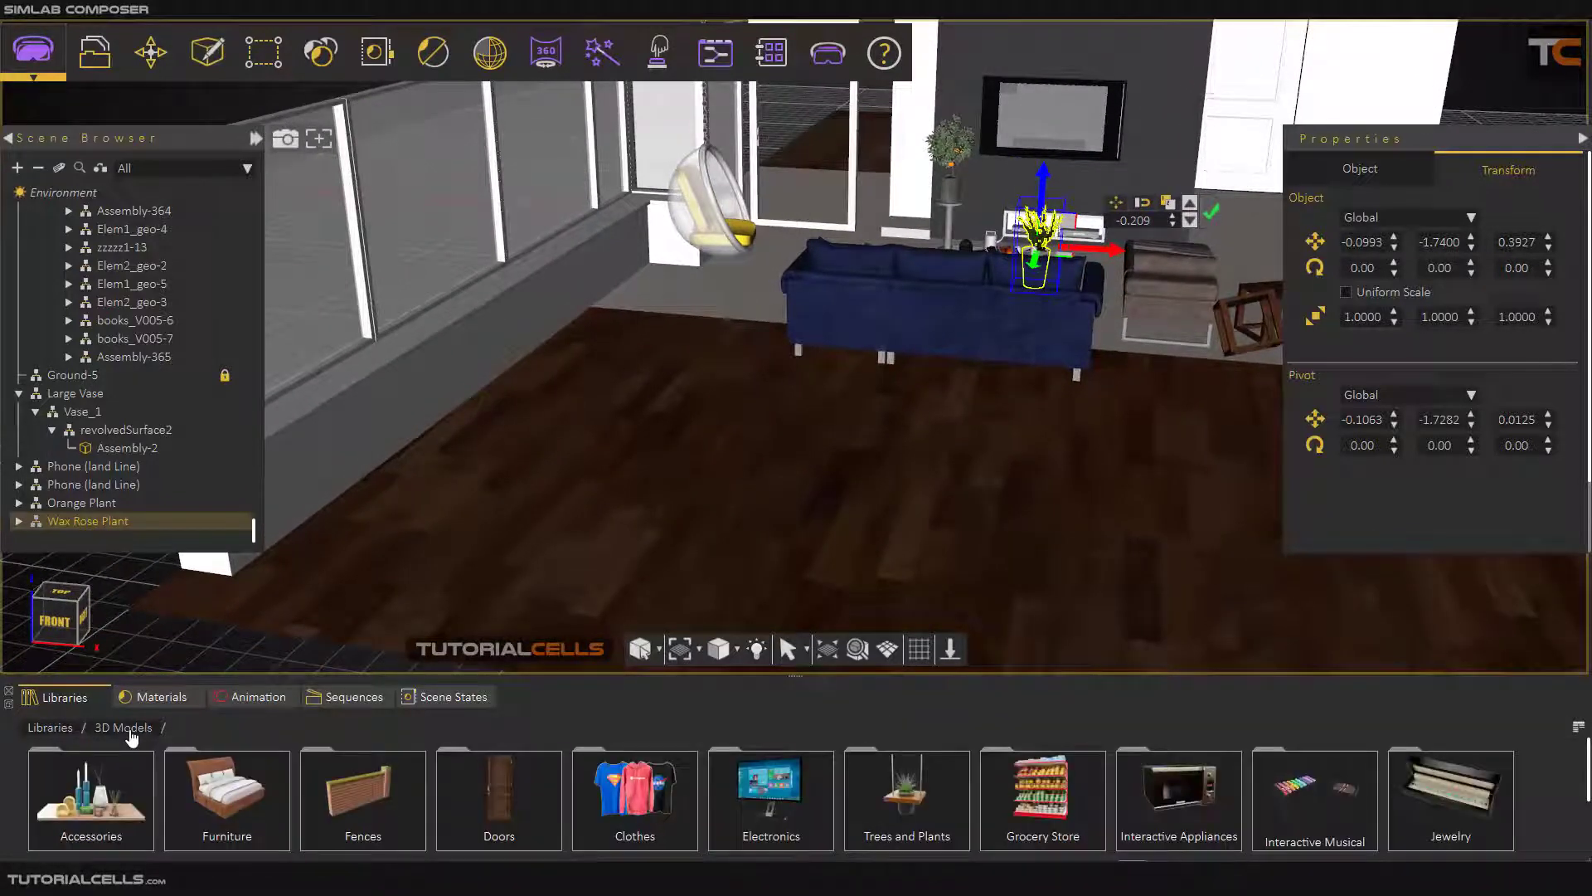
double_click(246, 786)
double_click(359, 794)
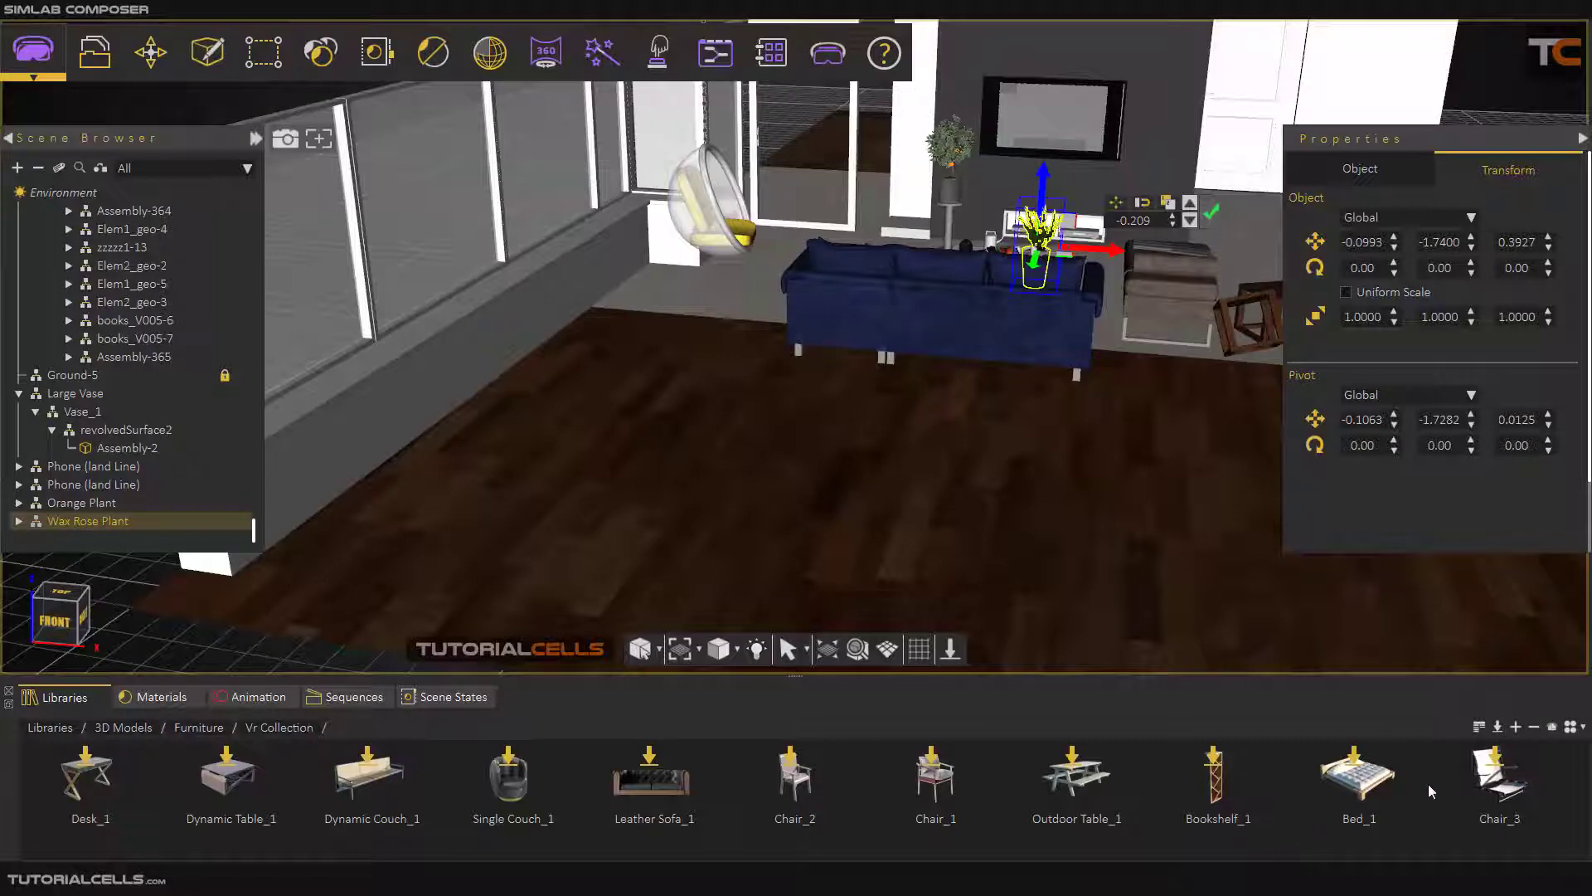
left_click_drag(944, 798, 868, 485)
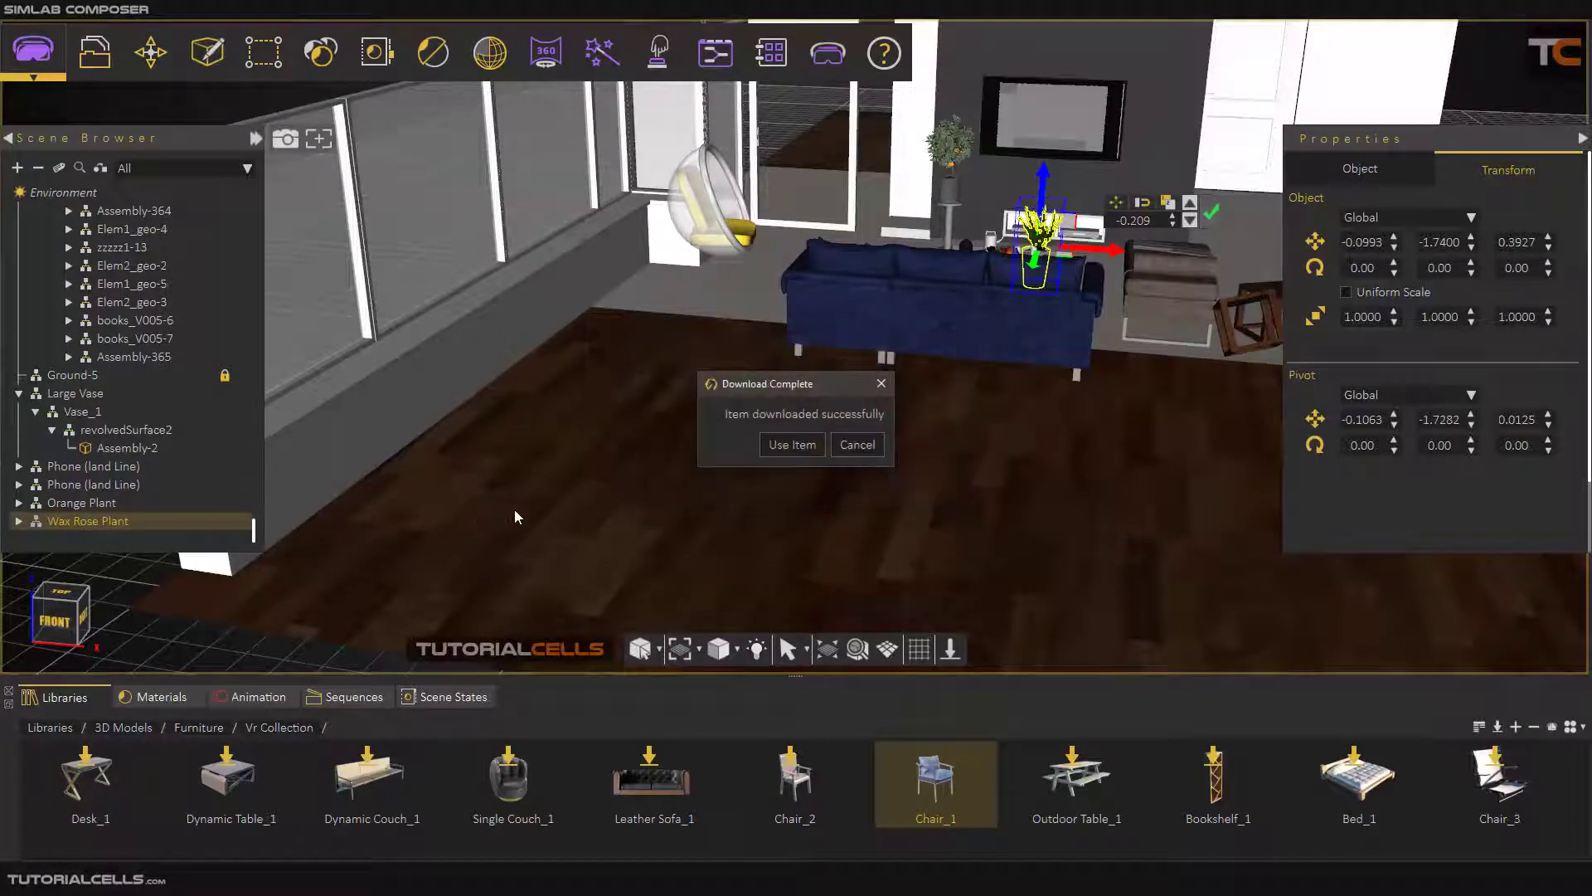
left_click(789, 444)
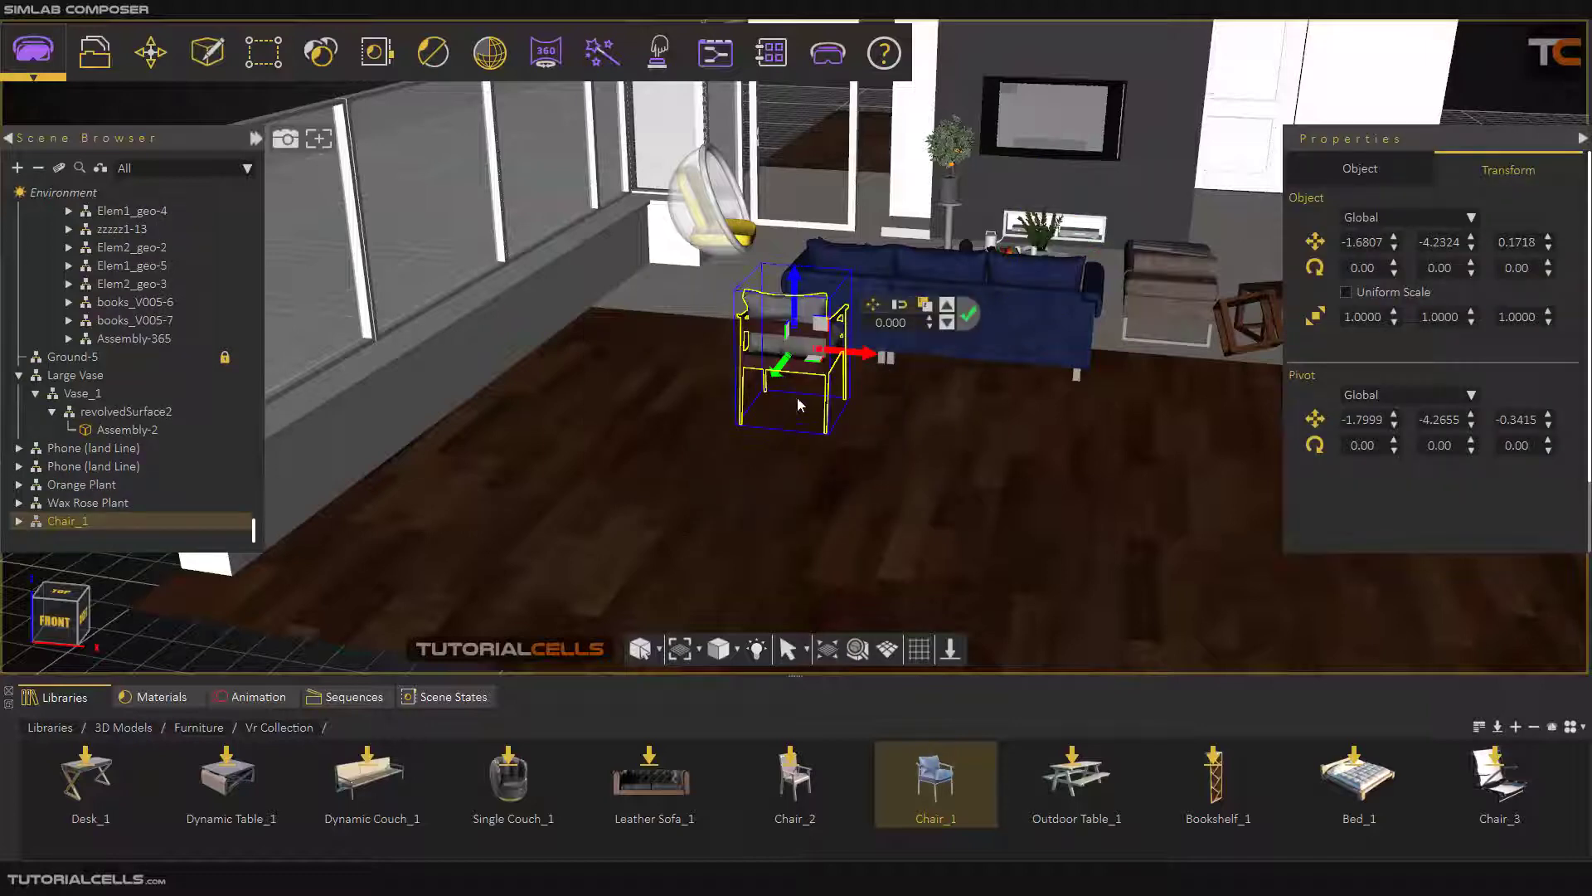
Step: Move Chair_1 along the X axis toward the window wall, to about X -3.40, and delete it
left_click_drag(852, 357, 686, 369)
scroll(608, 327, "up", 3)
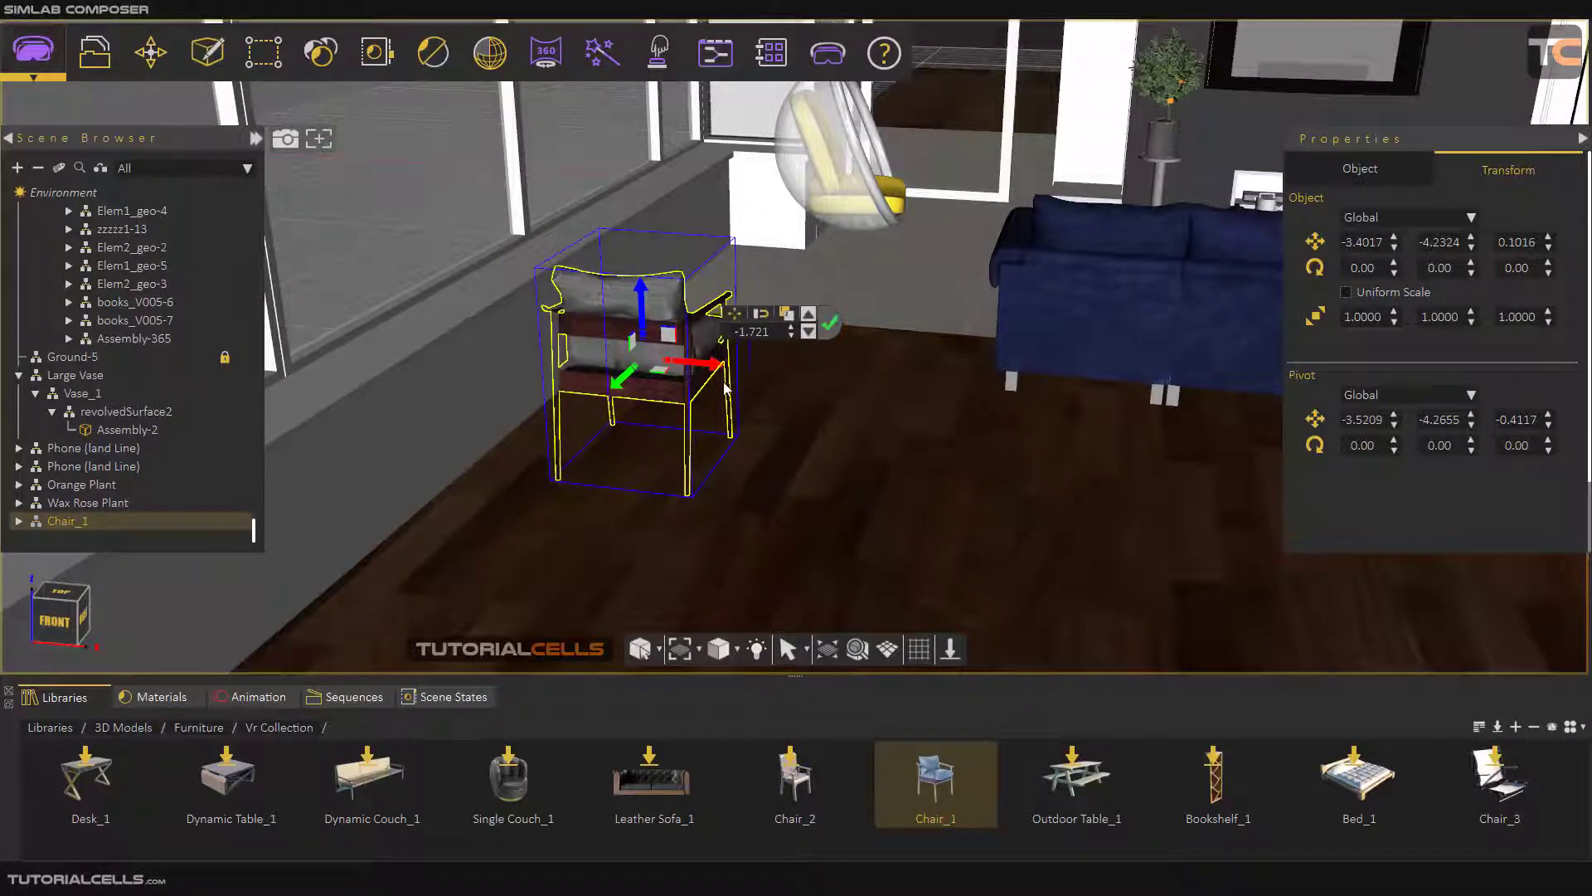
scroll(724, 383, "down", 1)
key("Delete")
scroll(724, 383, "down", 2)
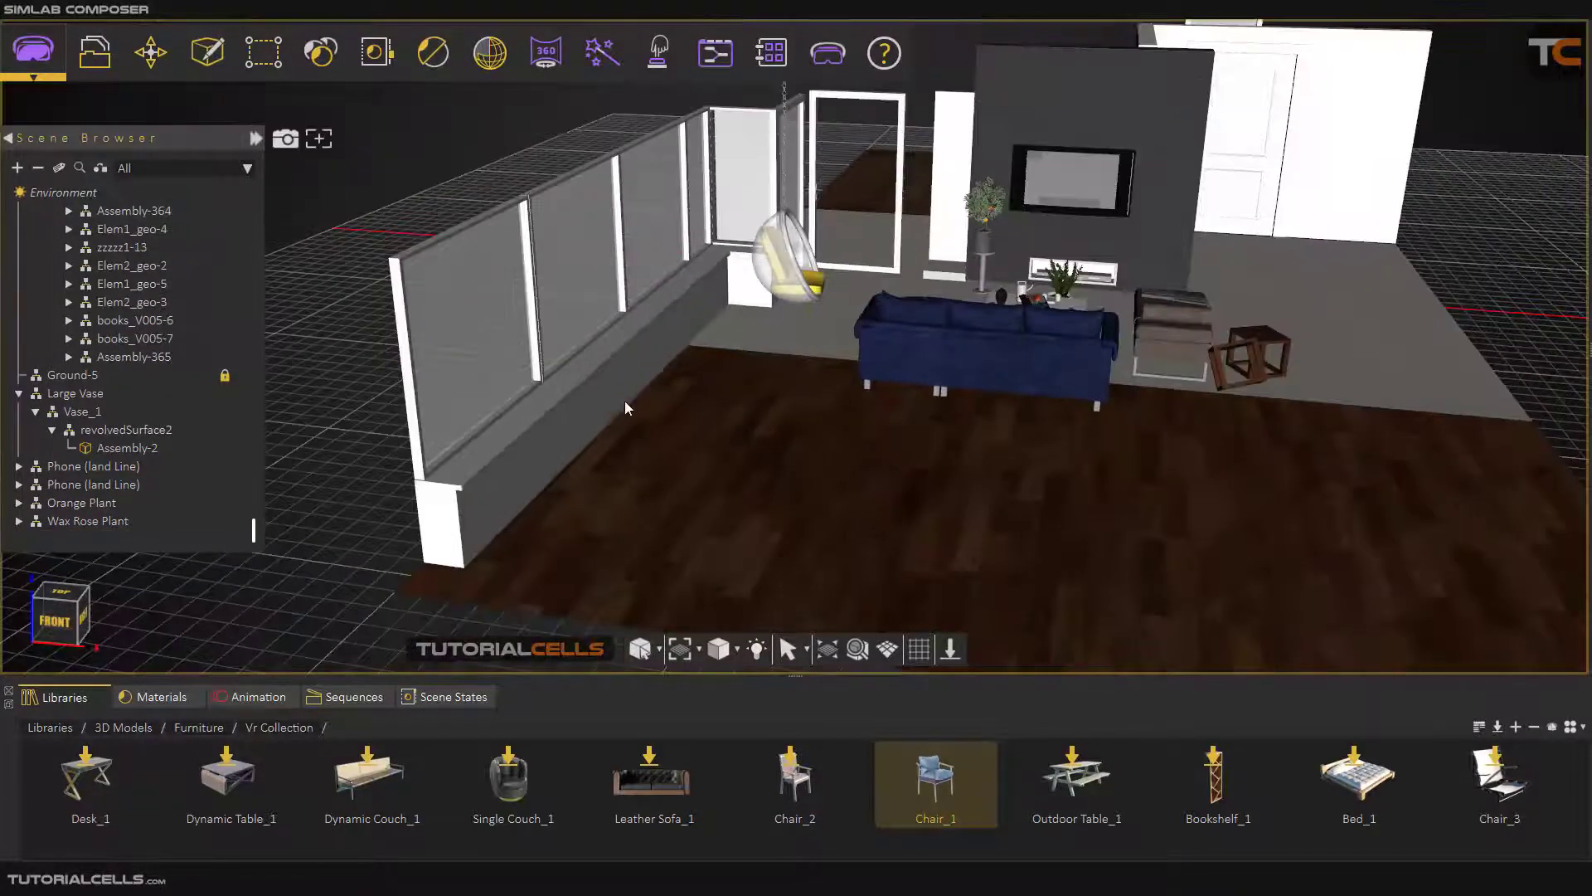
Step: Select the low wall under the windows and inspect its bounding box up to the corner by the hanging chair
left_click(622, 401)
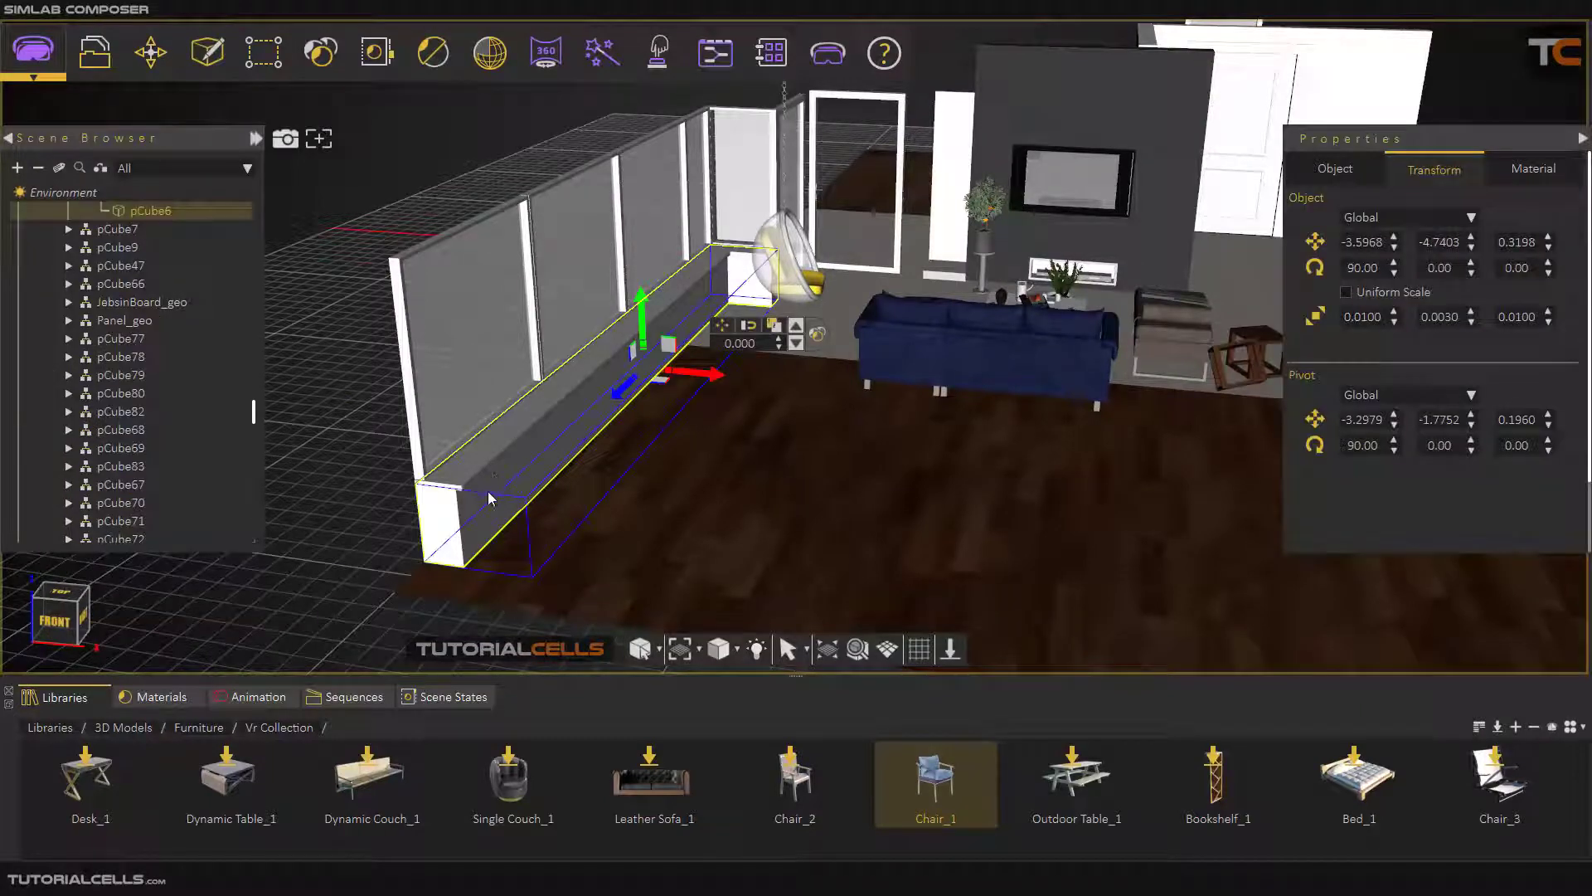
mouse_move(602, 565)
left_mouse_down()
mouse_move(675, 511)
mouse_move(848, 487)
mouse_move(703, 507)
mouse_move(609, 573)
left_mouse_up()
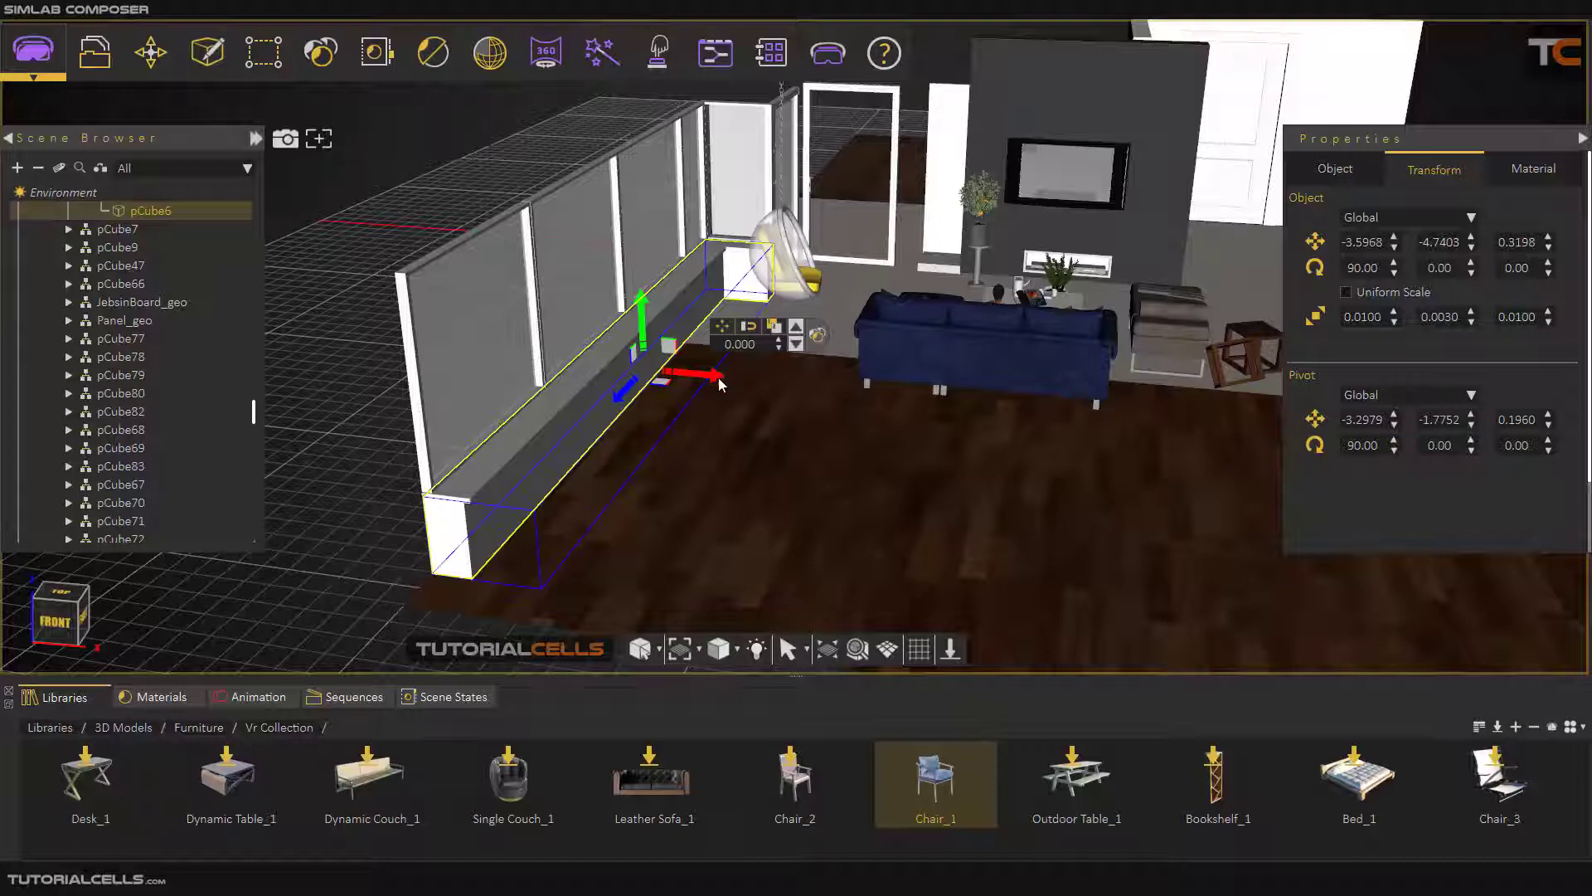
scroll(747, 256, "up", 5)
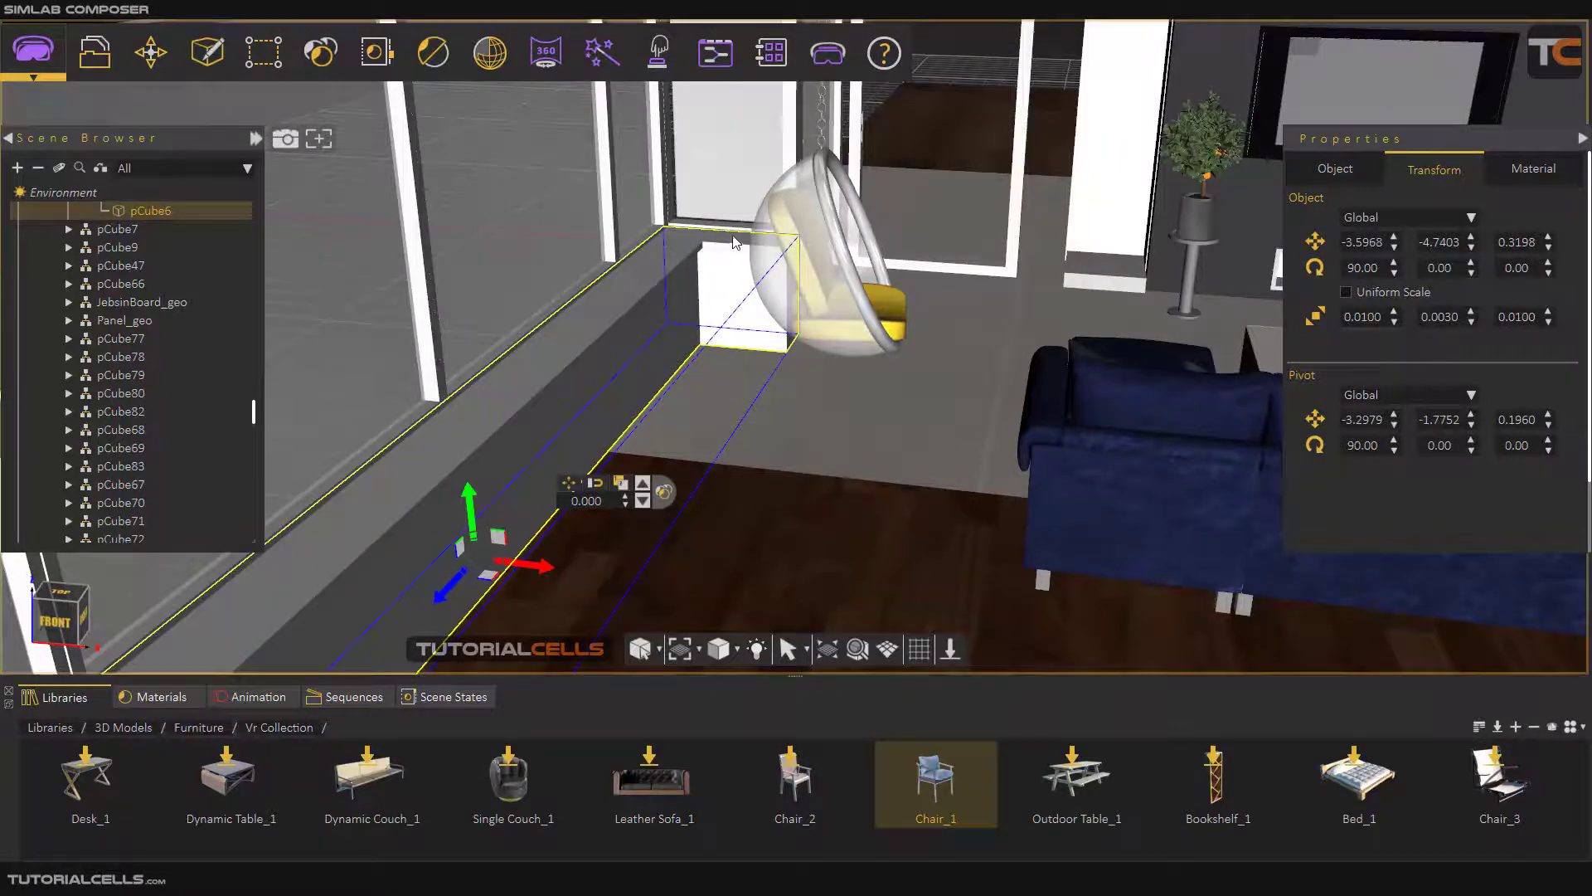
scroll(714, 530, "down", 5)
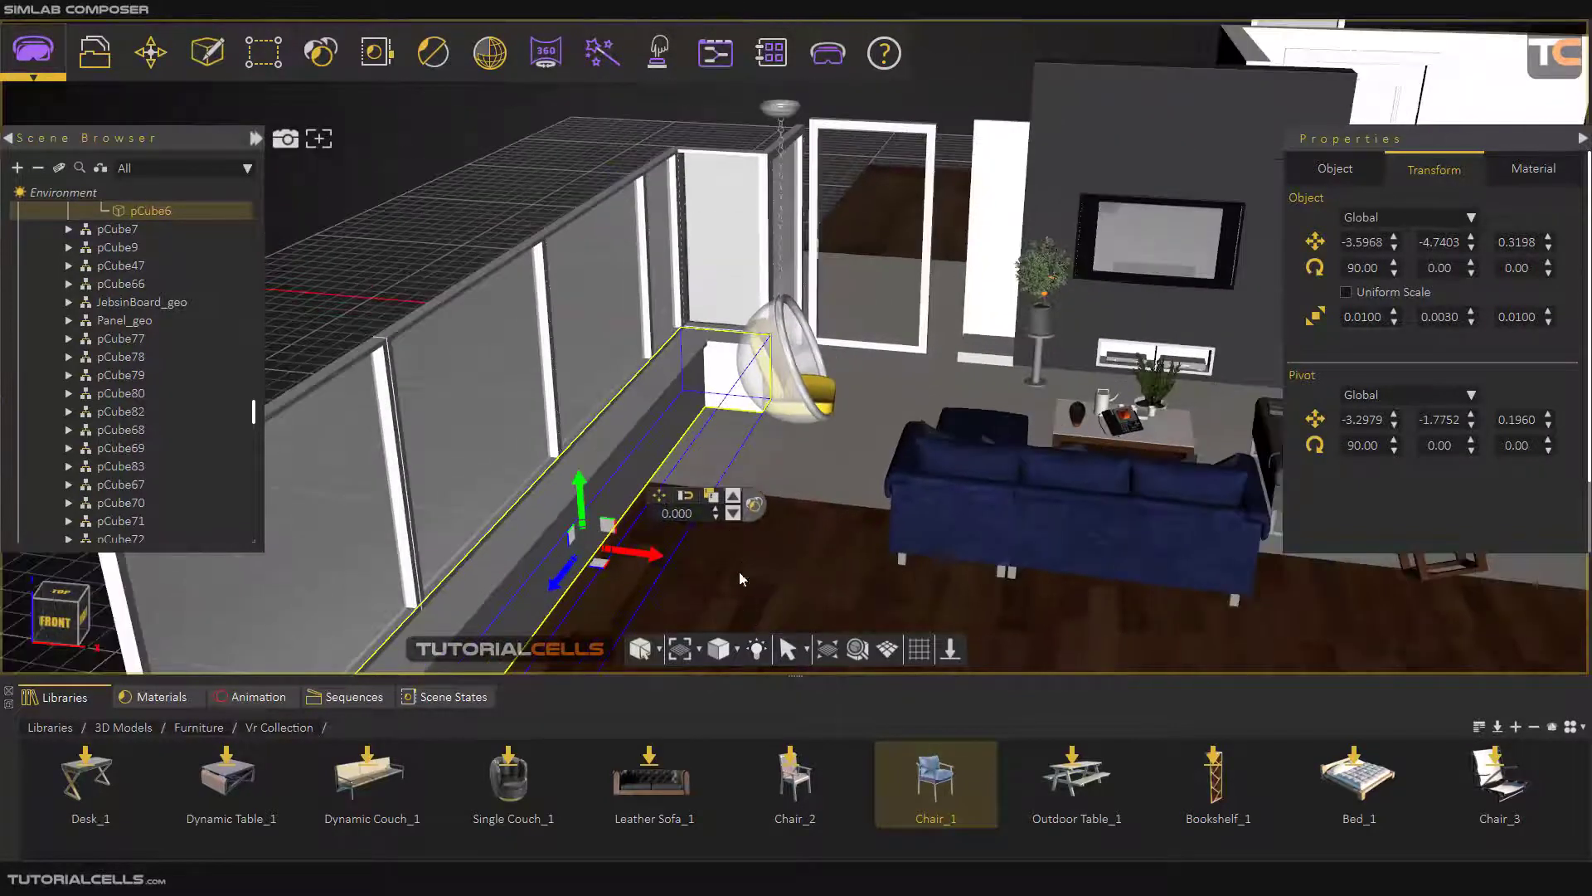
middle_click_drag(792, 547, 828, 375)
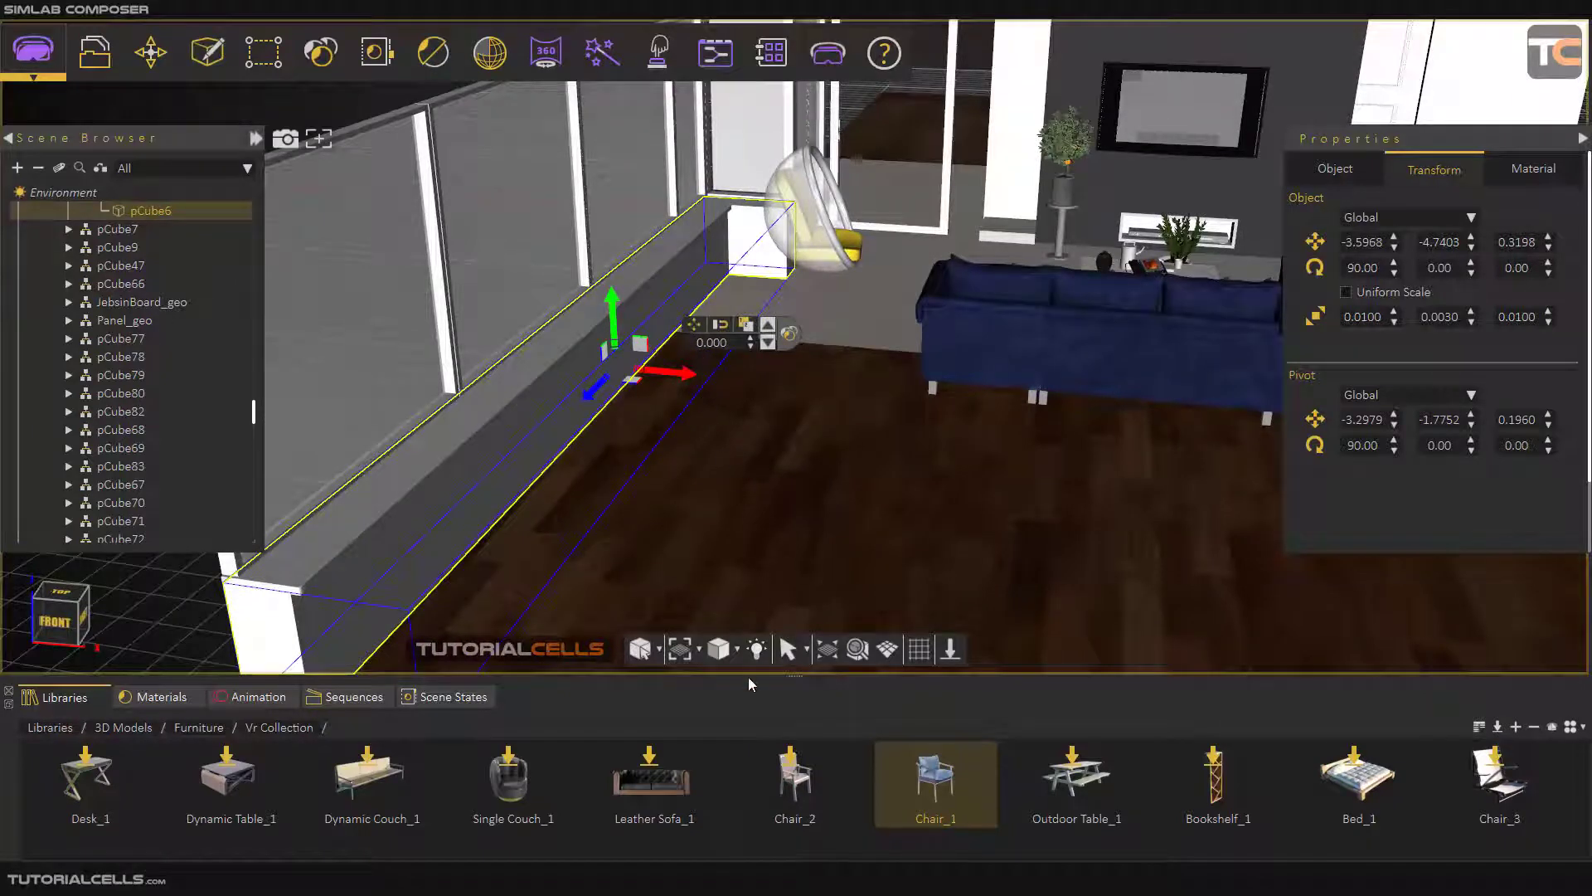
Step: Place Chair_1 beside the blue sofa at about X -2.31, Y -3.75 and remove it from the scene
left_click_drag(898, 786, 866, 521)
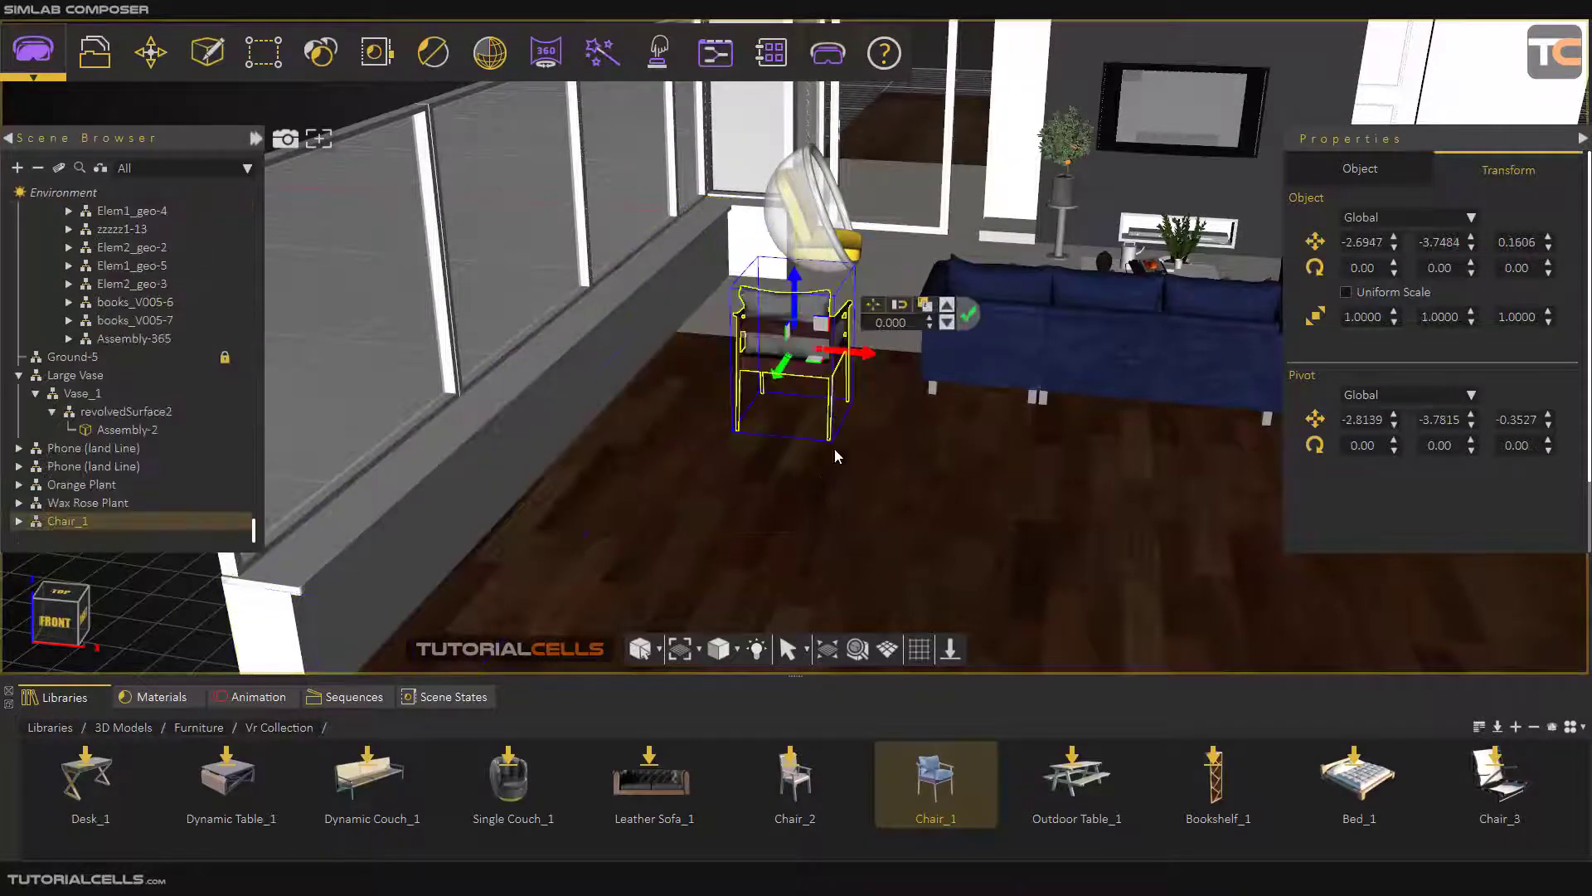
left_click_drag(860, 356, 931, 365)
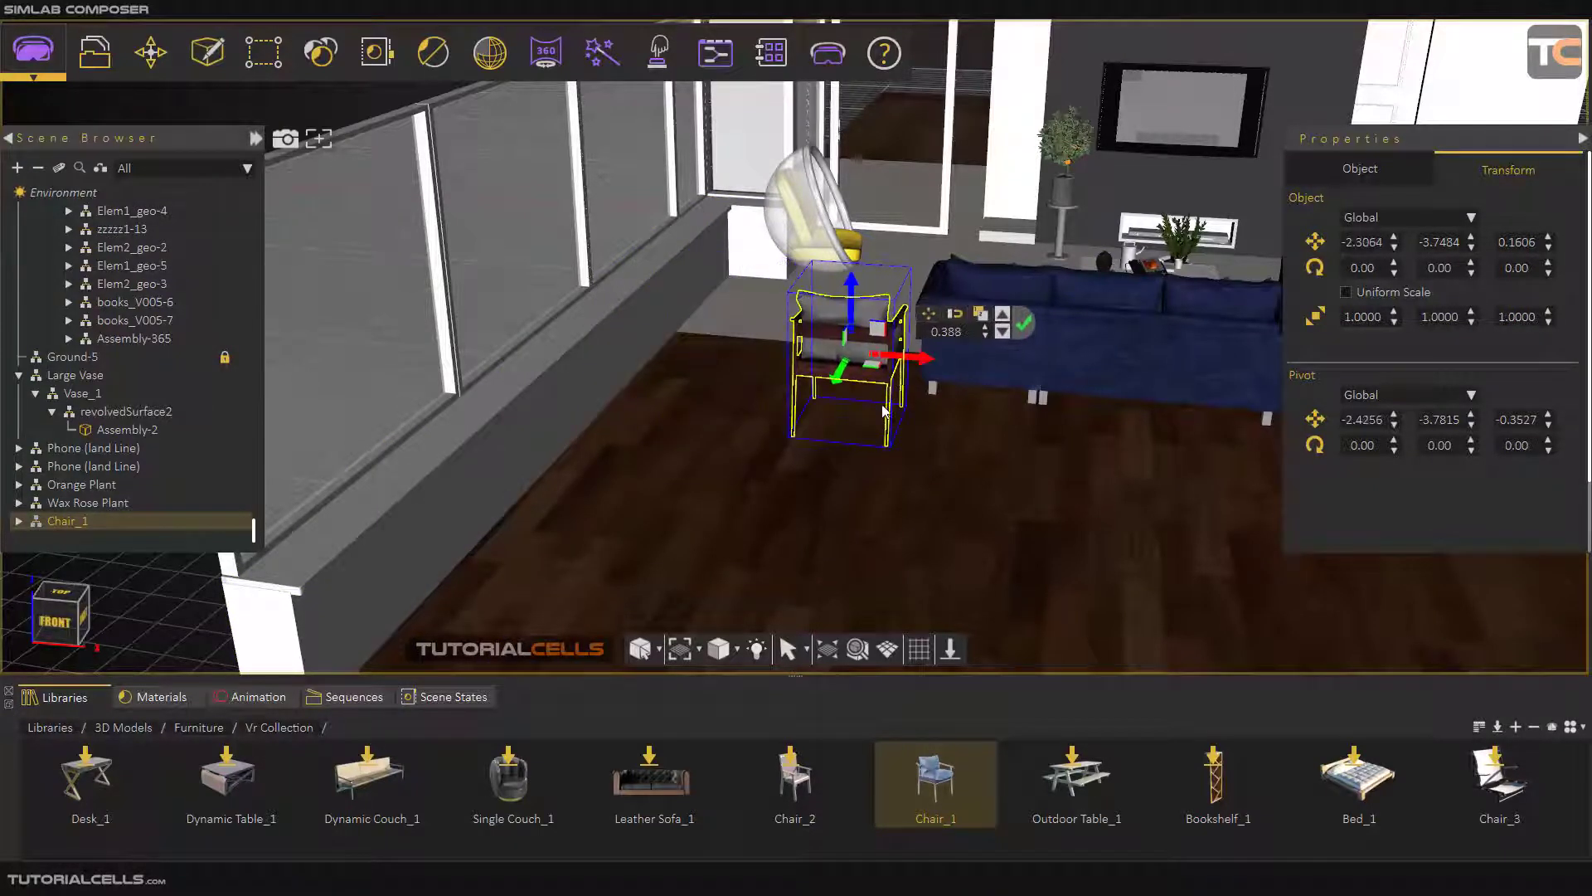
scroll(900, 383, "down", 3)
left_click_drag(943, 462, 796, 484)
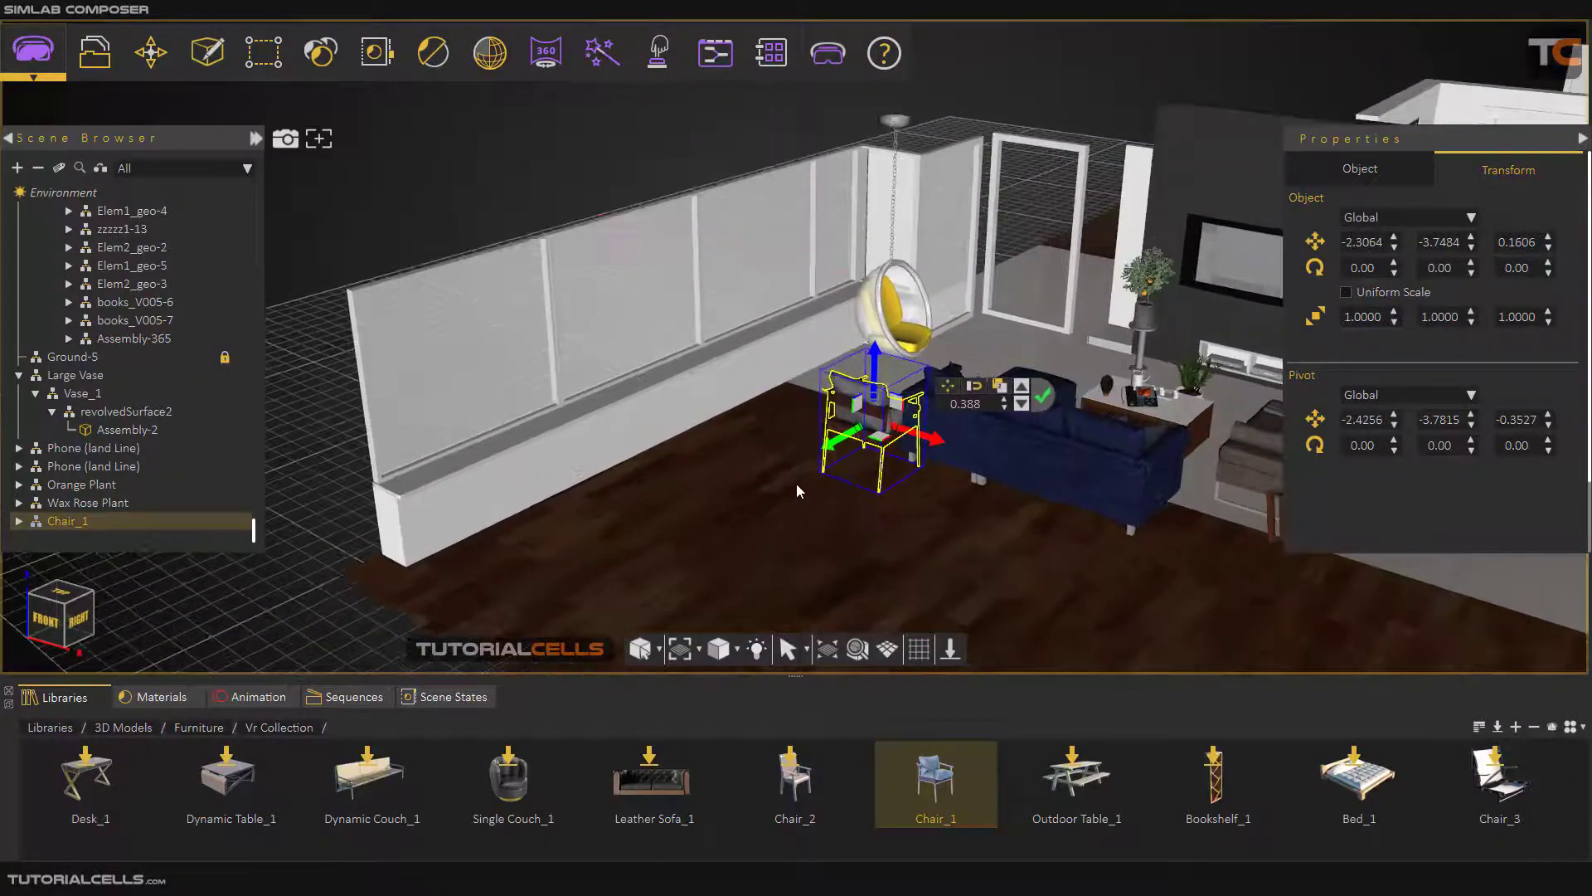
key("Delete")
Step: Select the small wooden stool on the tiled floor near the leather bench and check its material and transform properties
scroll(926, 443, "up", 5)
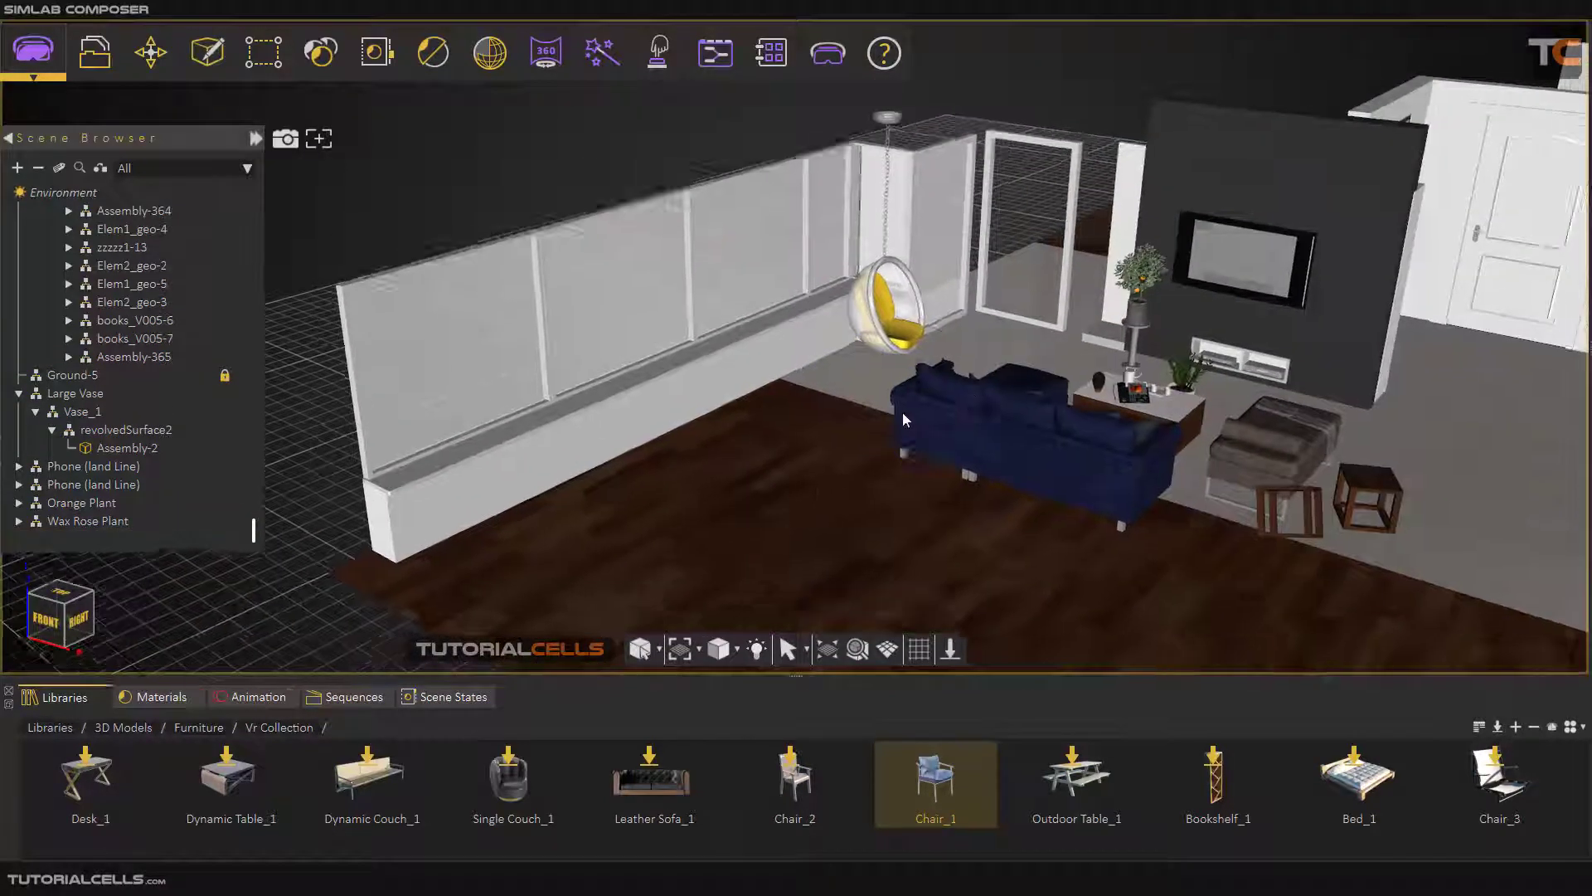
scroll(1004, 412, "up", 4)
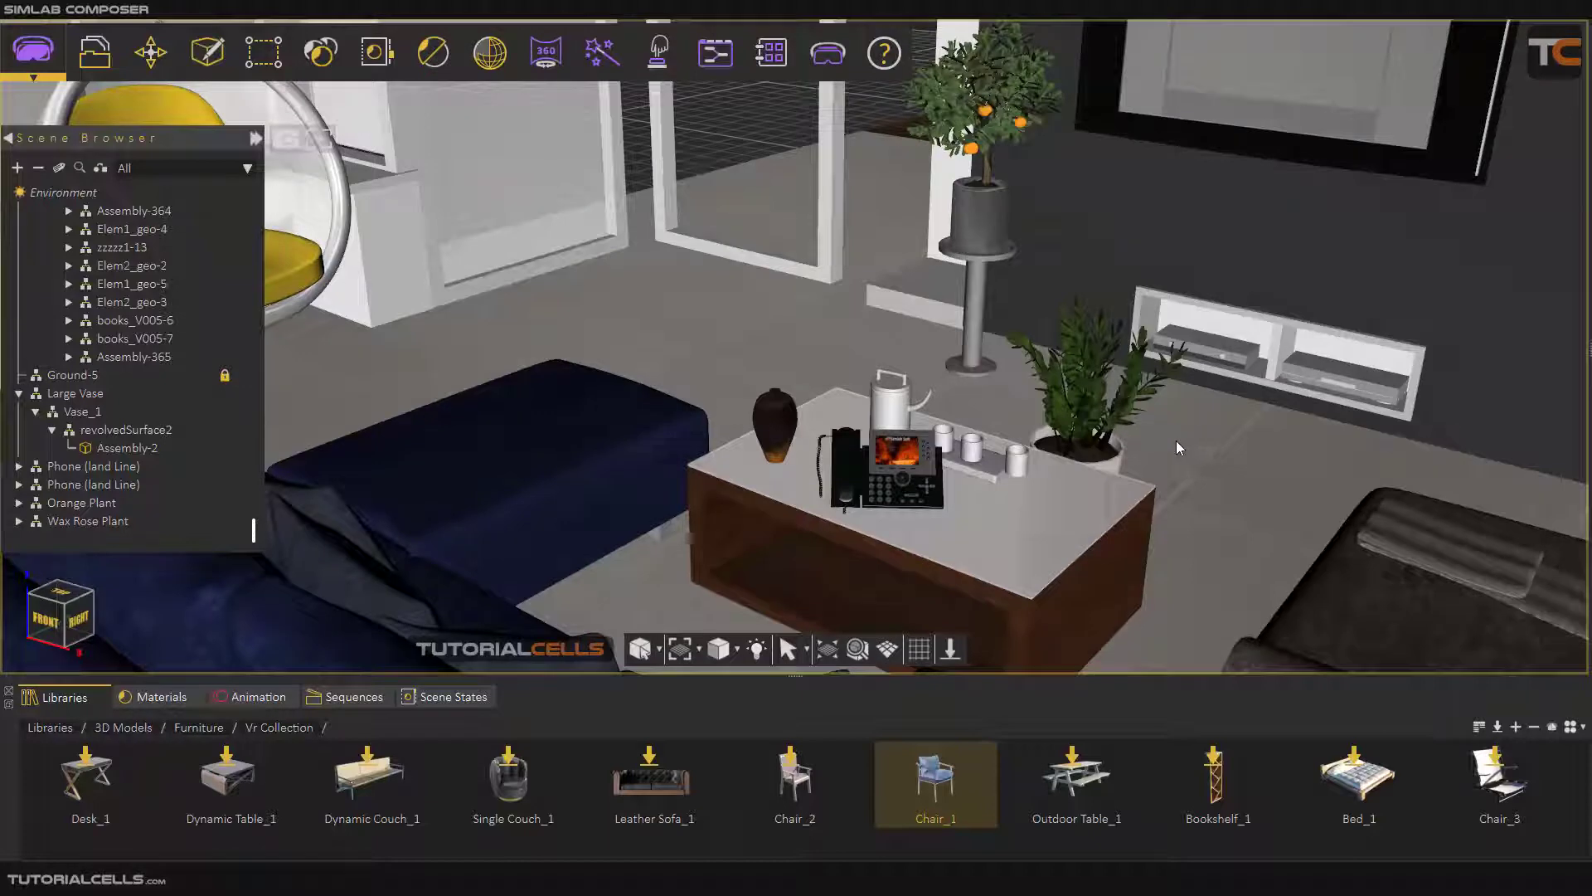
left_click(151, 52)
scroll(1141, 560, "down", 4)
middle_click_drag(1327, 631, 1194, 531)
left_click_drag(1196, 539, 911, 296)
left_click(910, 296)
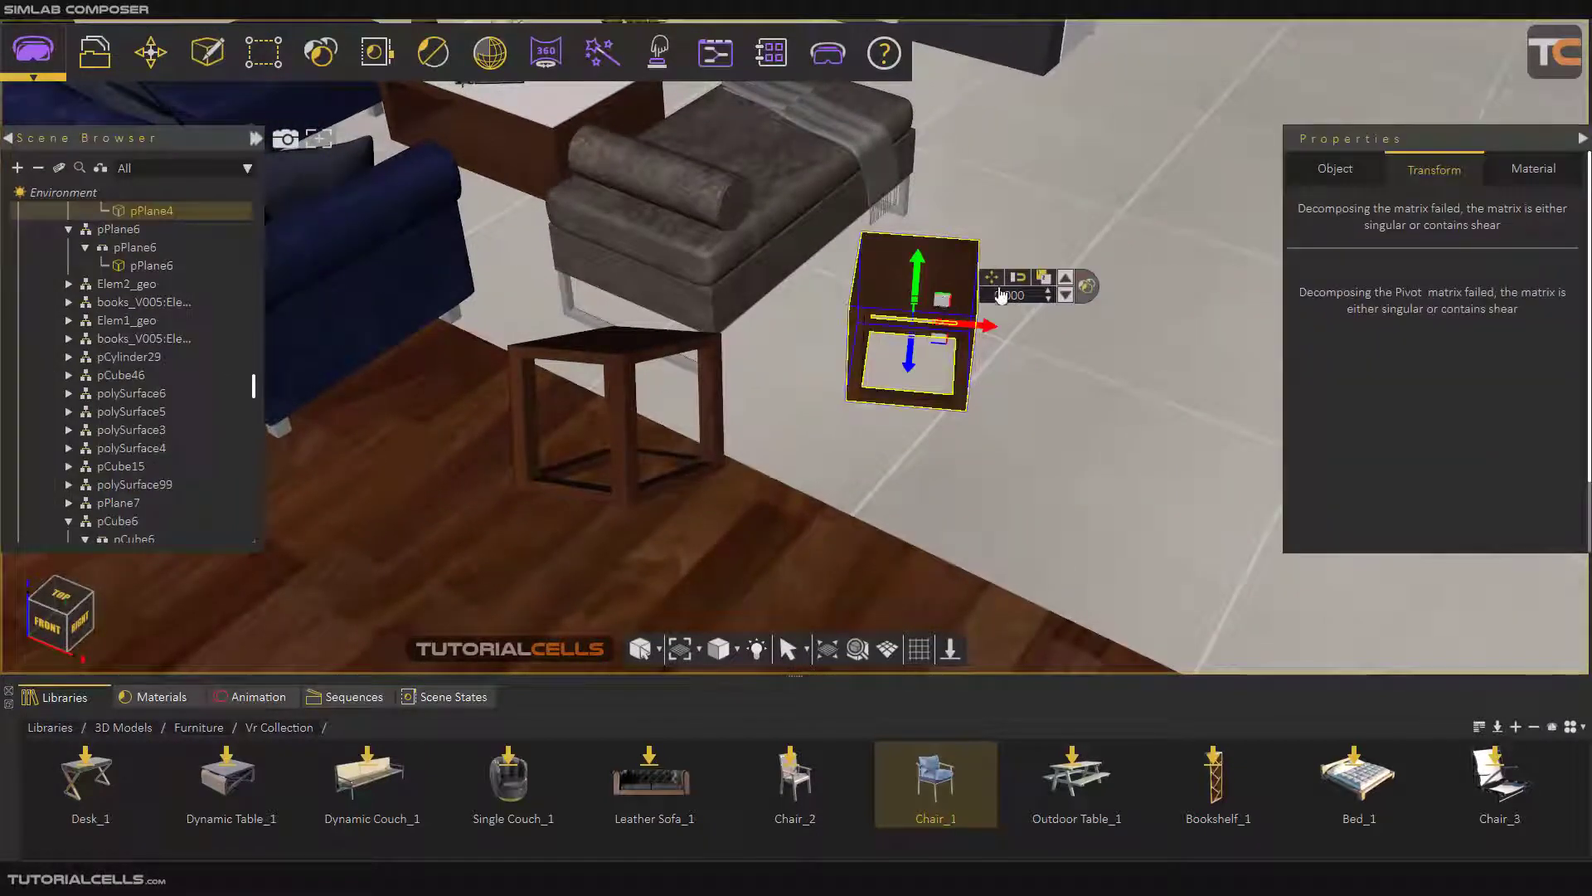
left_click(1530, 169)
left_click(1453, 172)
Step: Turn on Dynamic Snap and reselect the wooden stool on the tiled floor
left_click(151, 53)
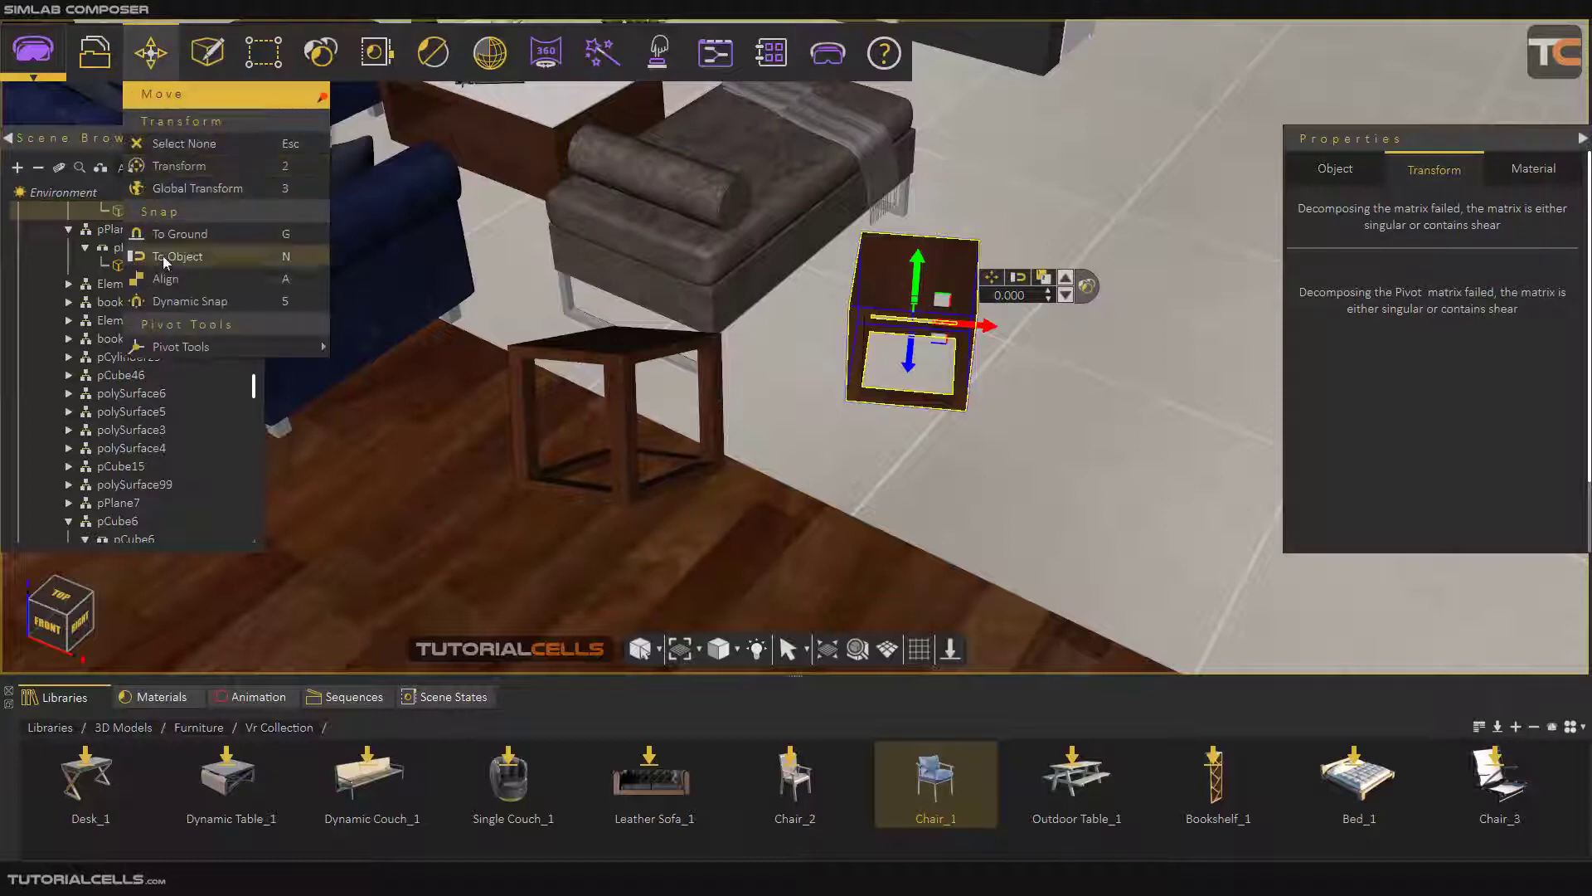
left_click(178, 300)
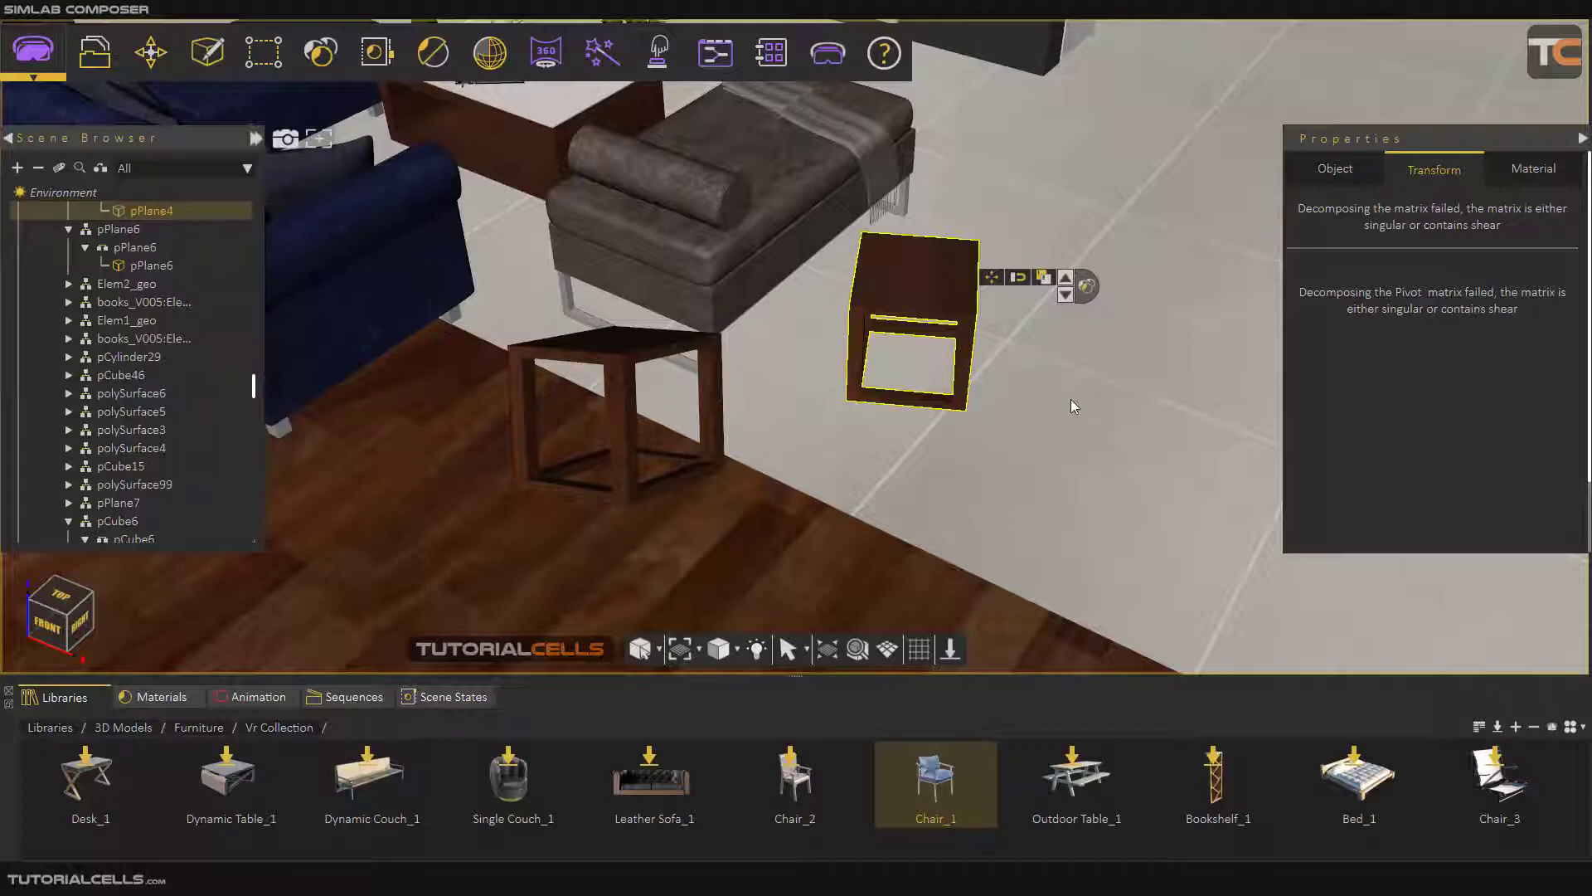
left_click(914, 272)
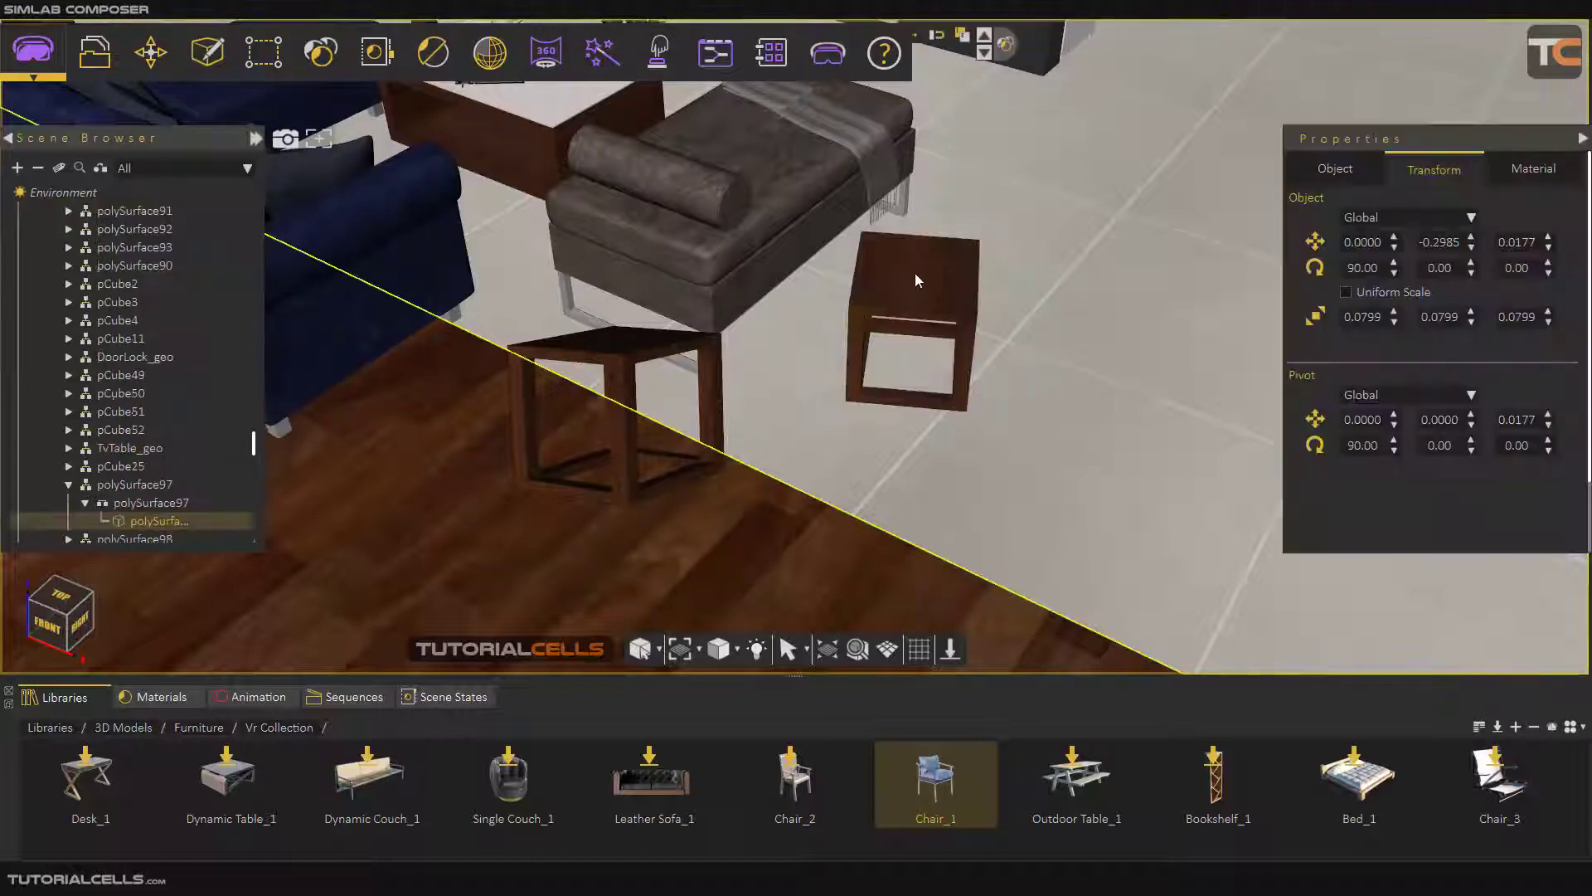
left_click(940, 295)
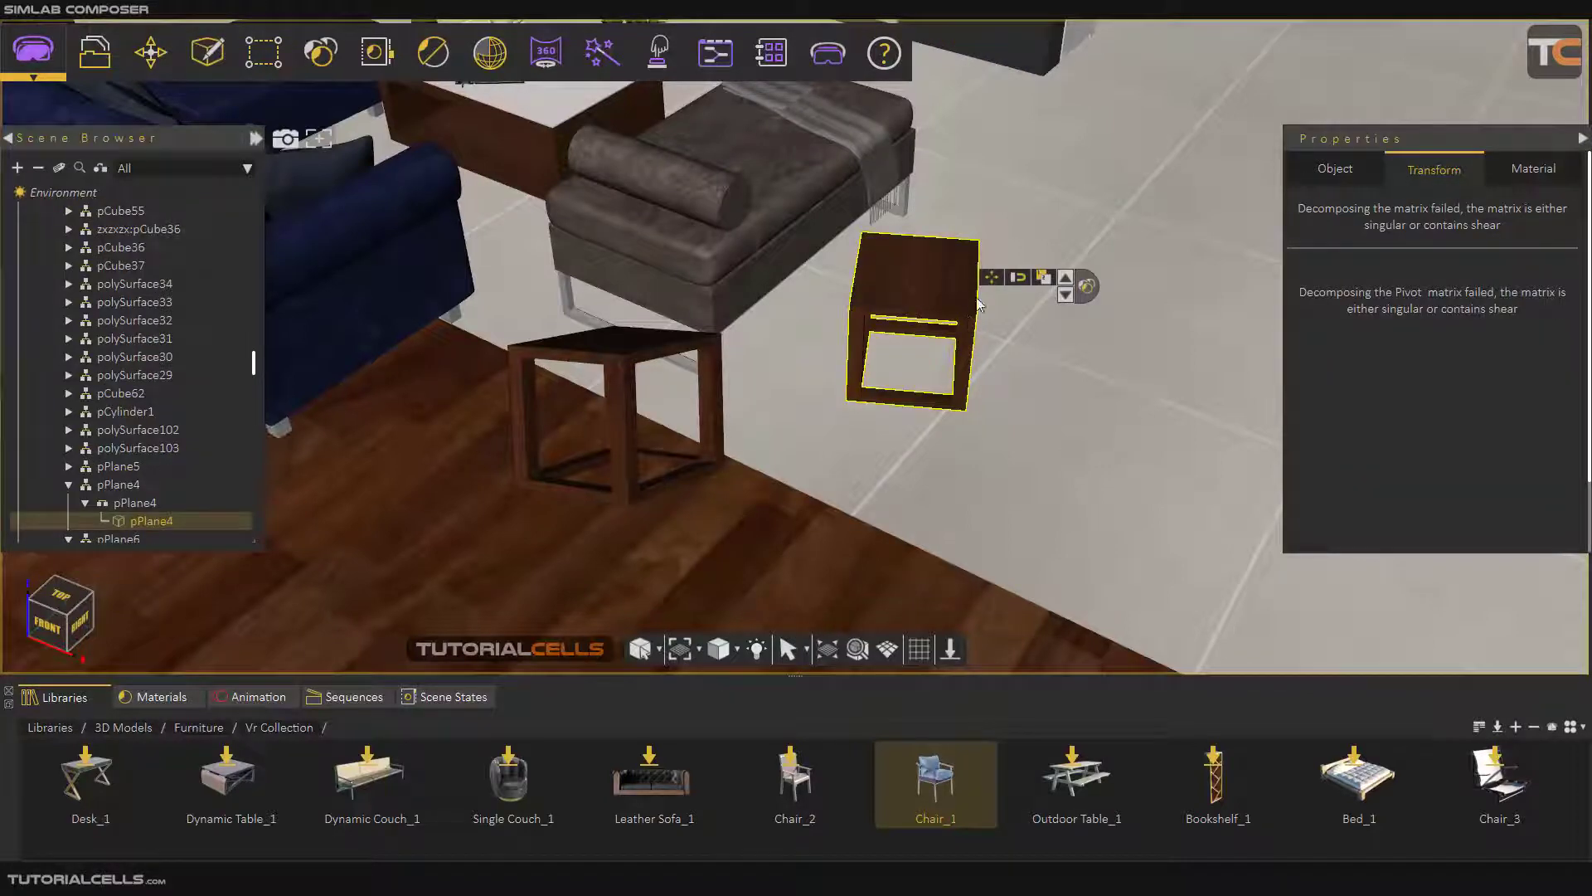
Step: Show the Transform manipulator on the tiled-floor stool and hide the object properties
left_click(992, 276)
left_click(1115, 234)
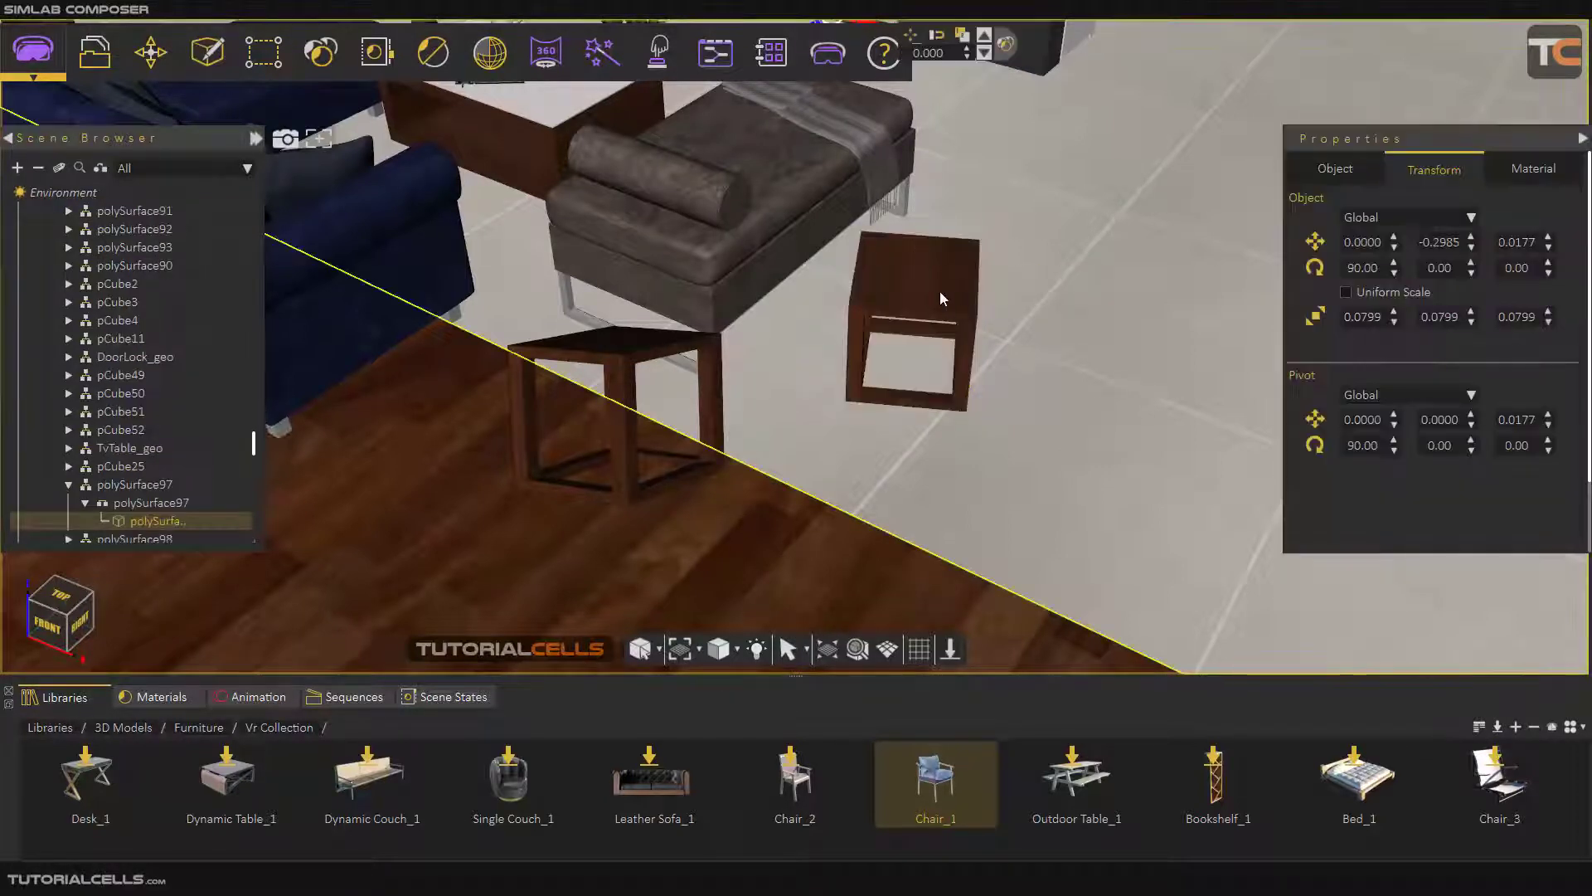
left_click(941, 296)
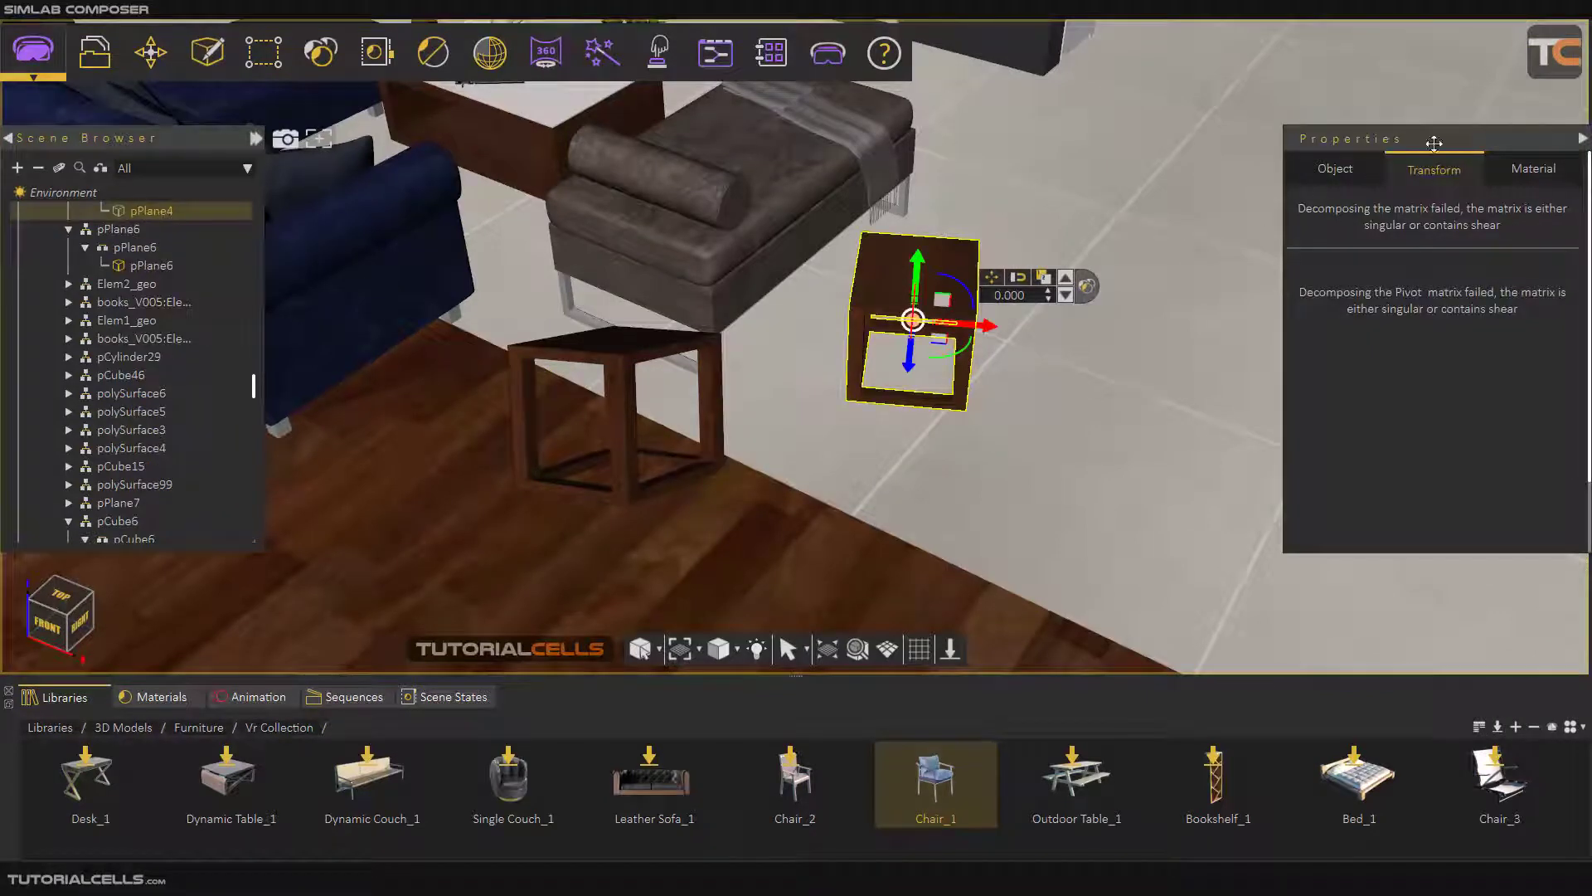
left_click(1336, 170)
left_click(1582, 139)
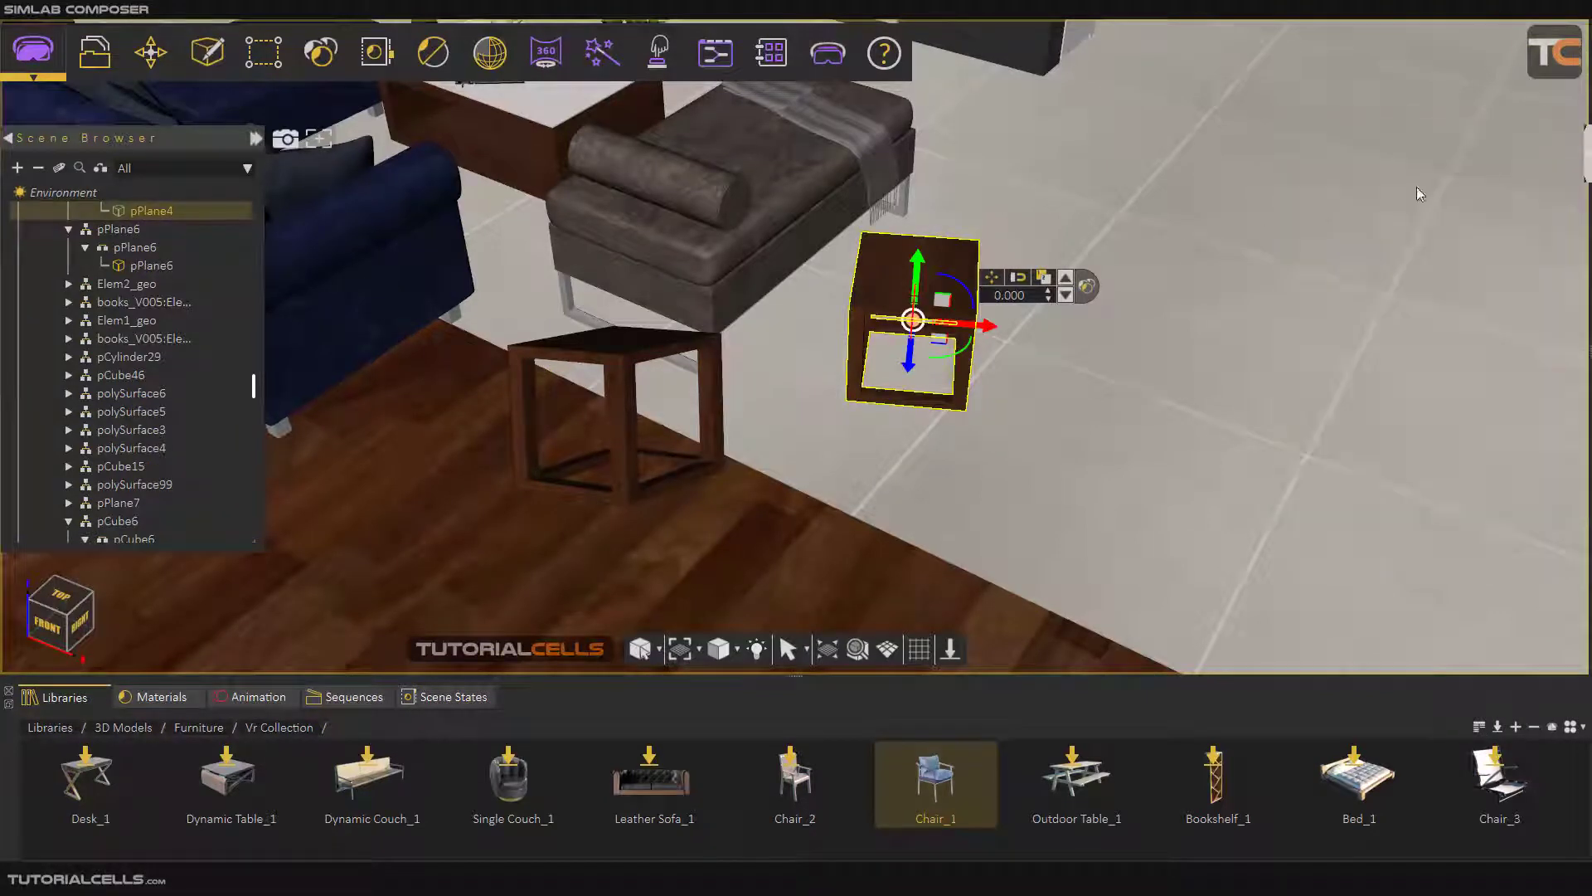
Step: Clear the selection of the wooden stool
middle_click_drag(620, 372, 586, 194)
left_click_drag(584, 199, 615, 378)
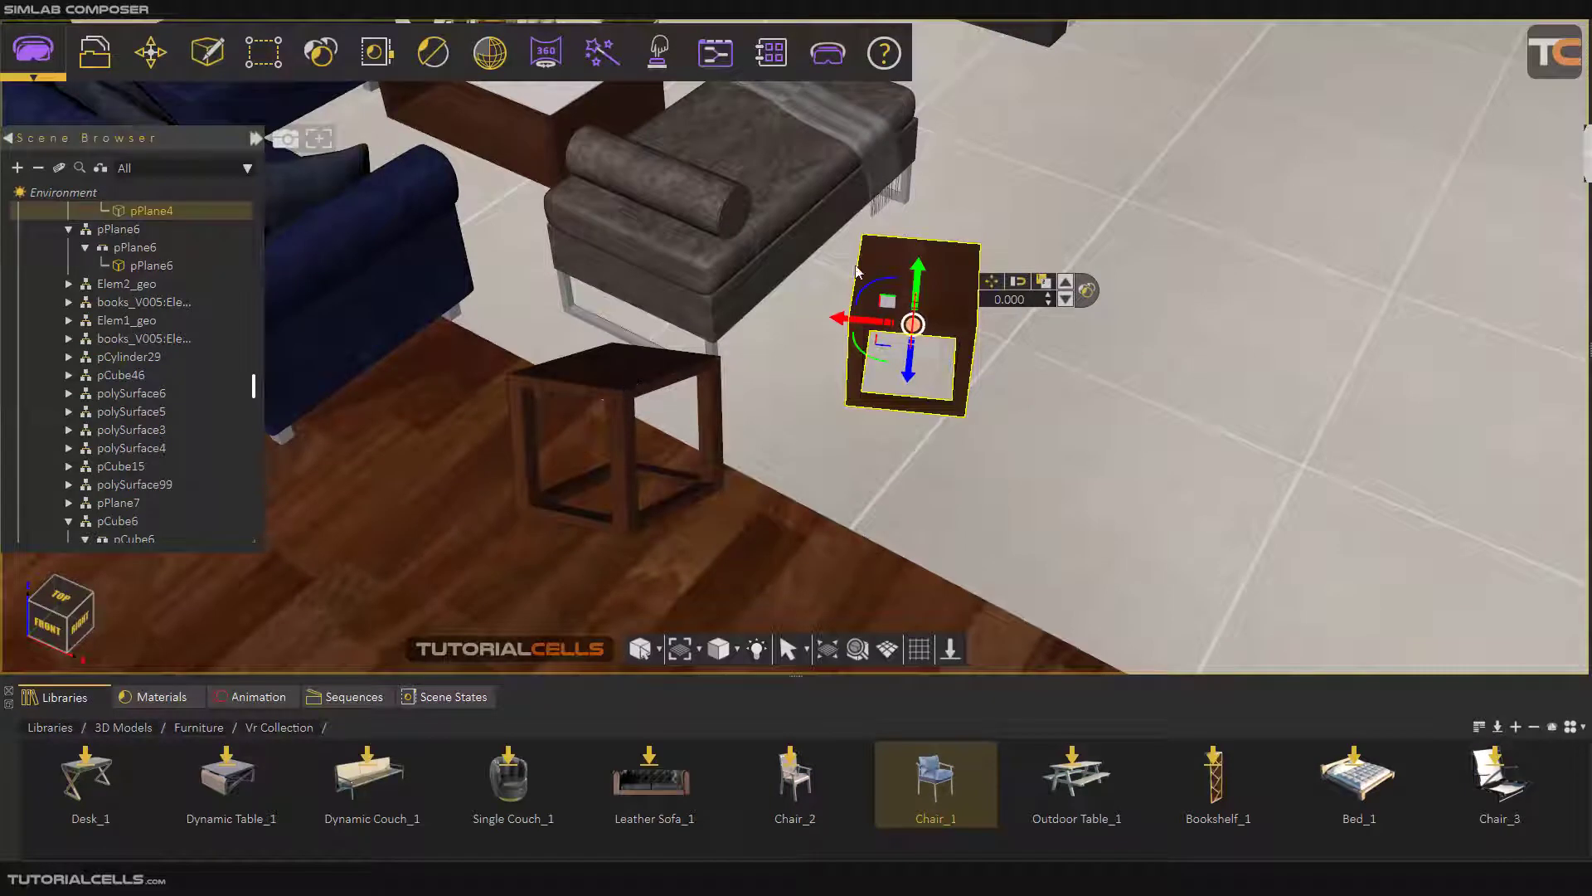
left_click(1030, 408)
left_click_drag(945, 413, 367, 315)
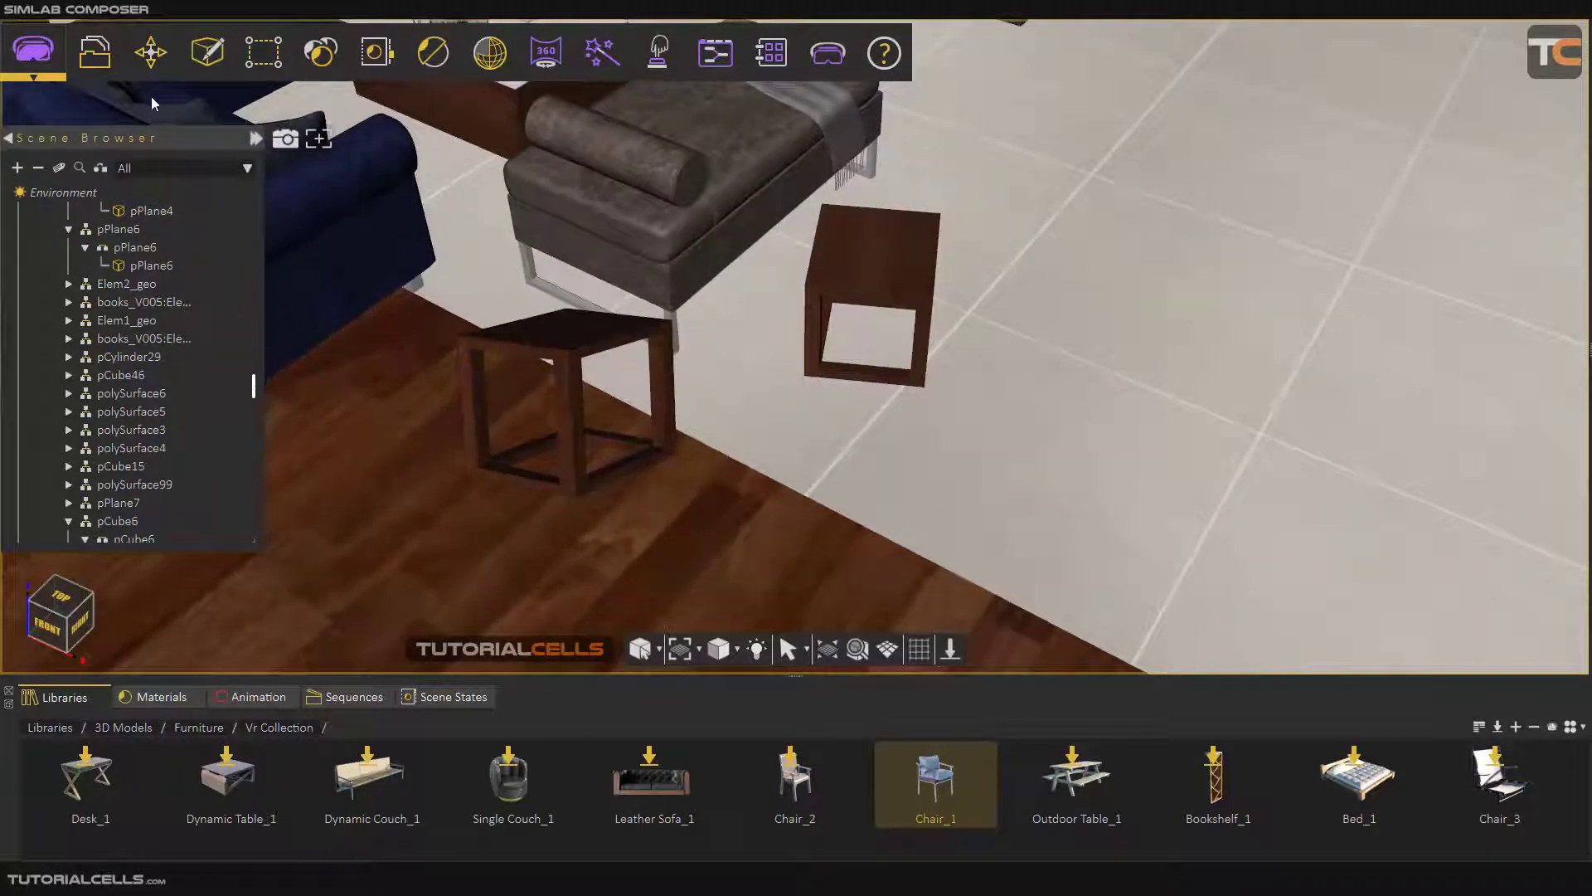
Step: Start the Align tool and set the wooden stool on the wood floor (pPlane6) as the object to align
left_click(150, 52)
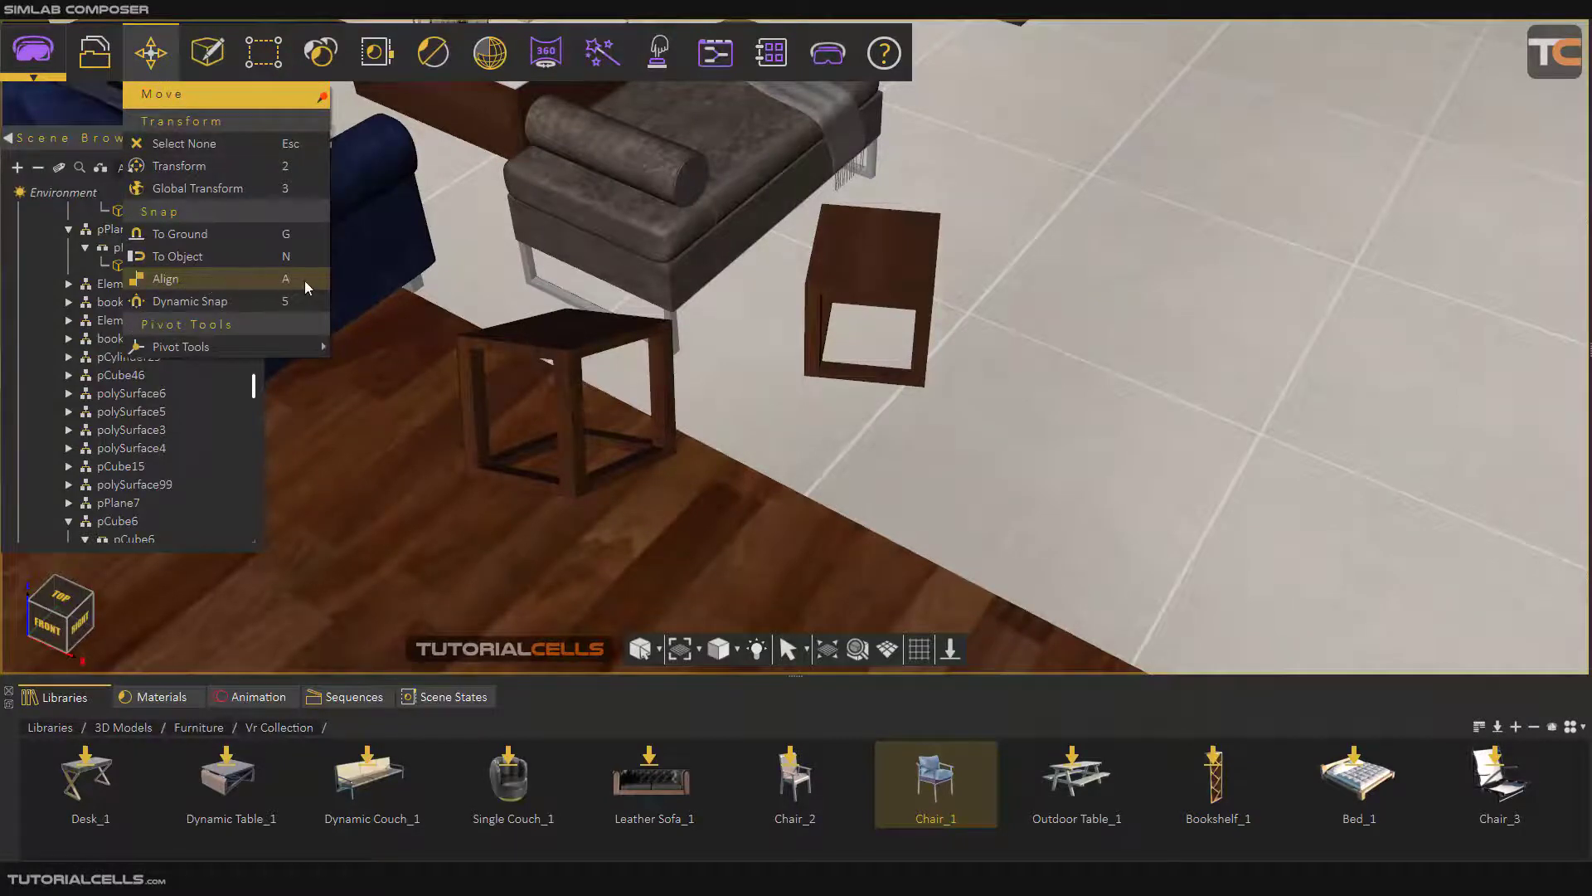
left_click(168, 280)
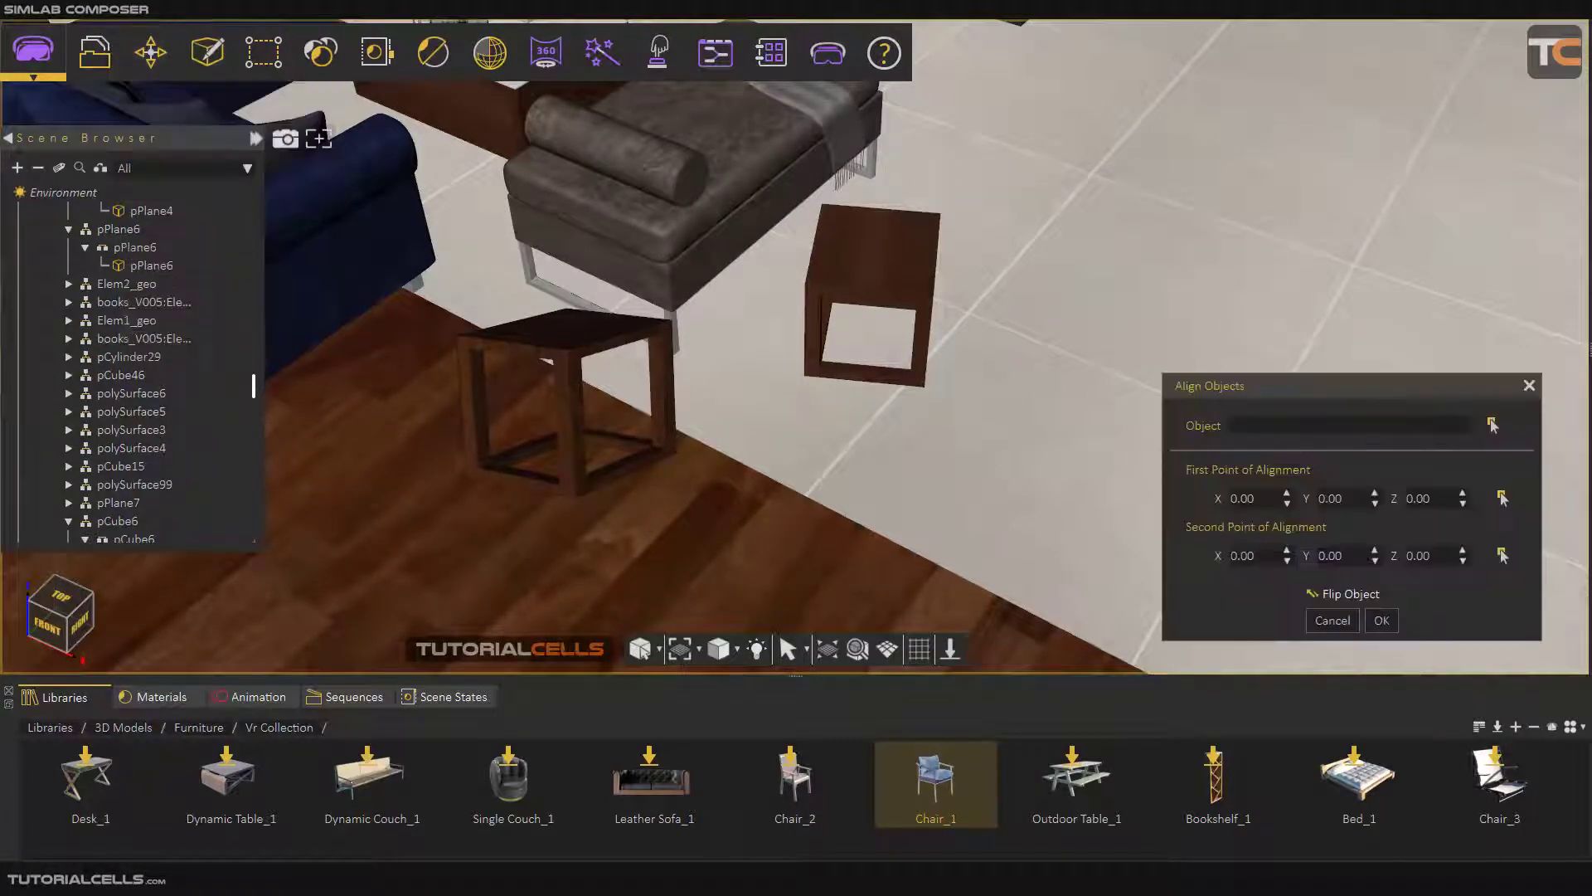
left_click_drag(1313, 391, 1178, 358)
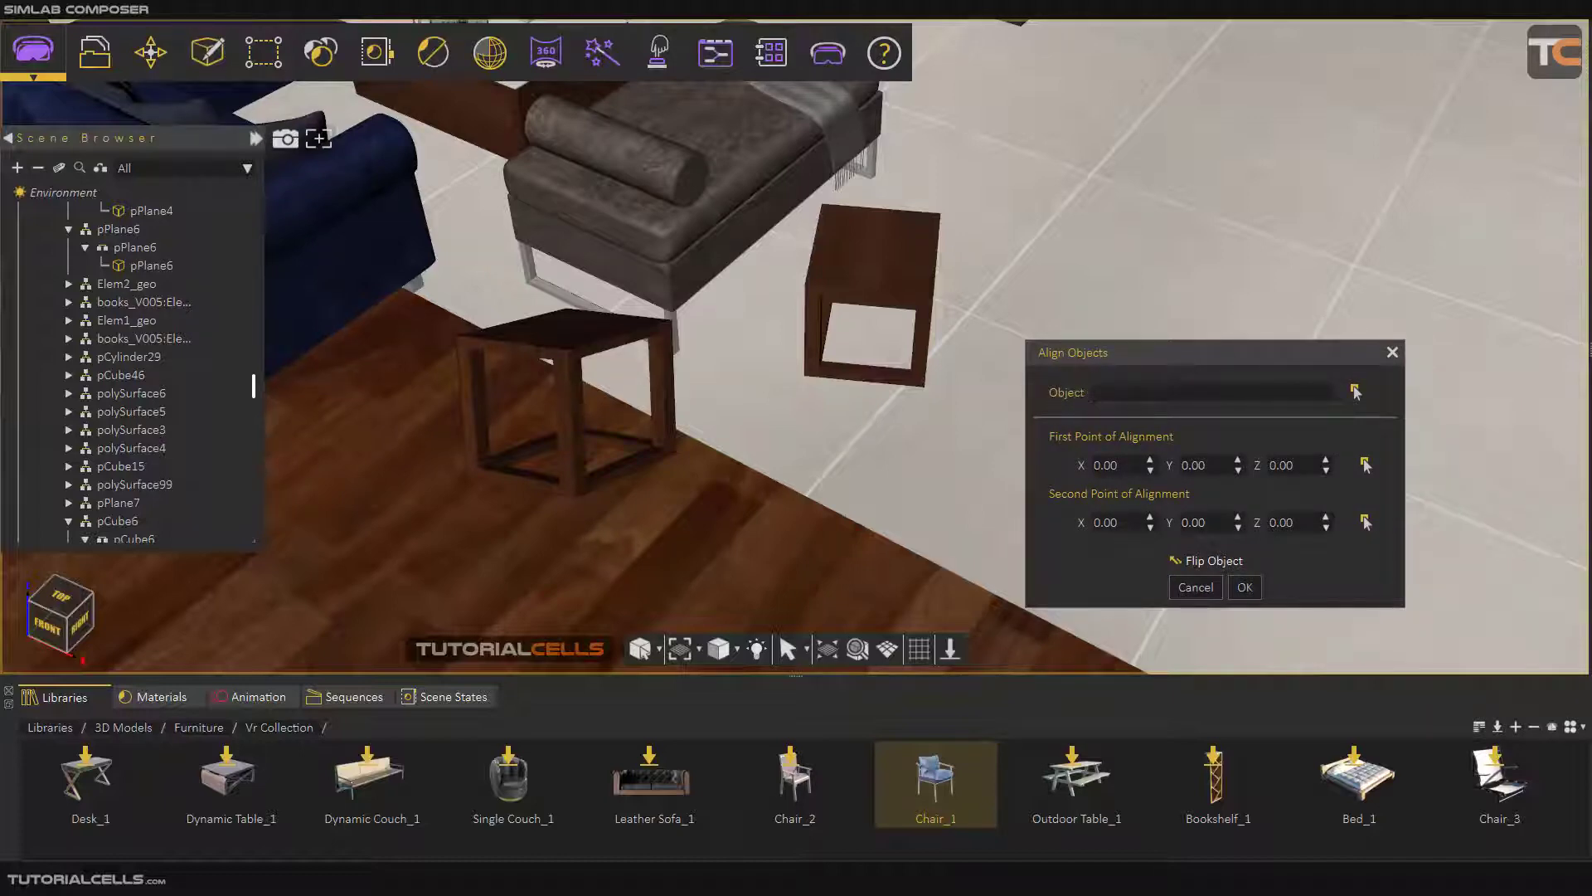
left_click(1354, 391)
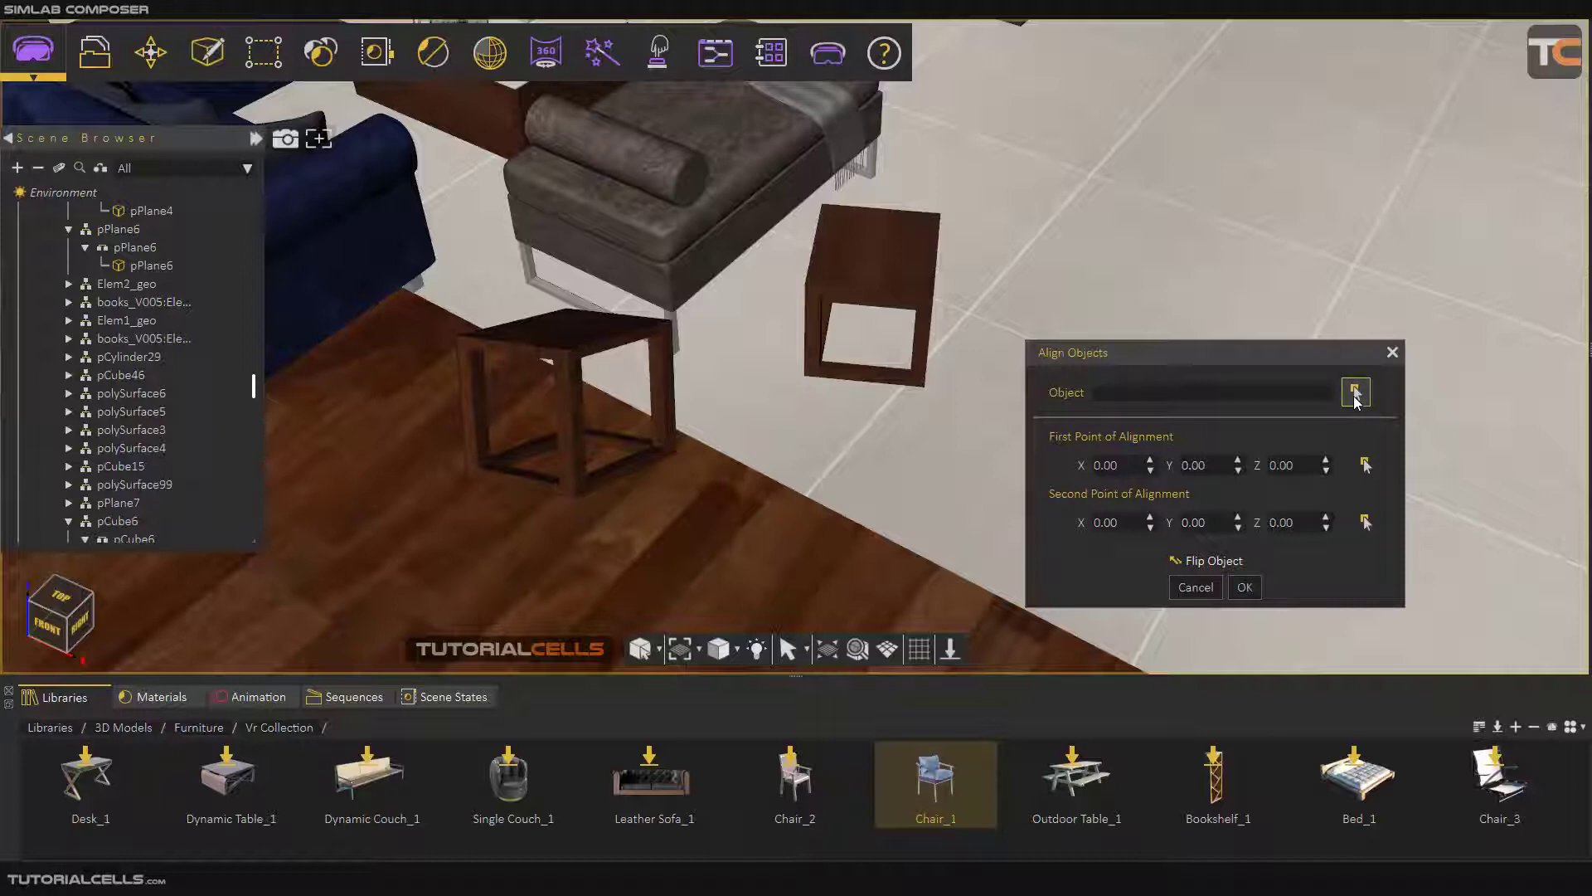
left_click(571, 338)
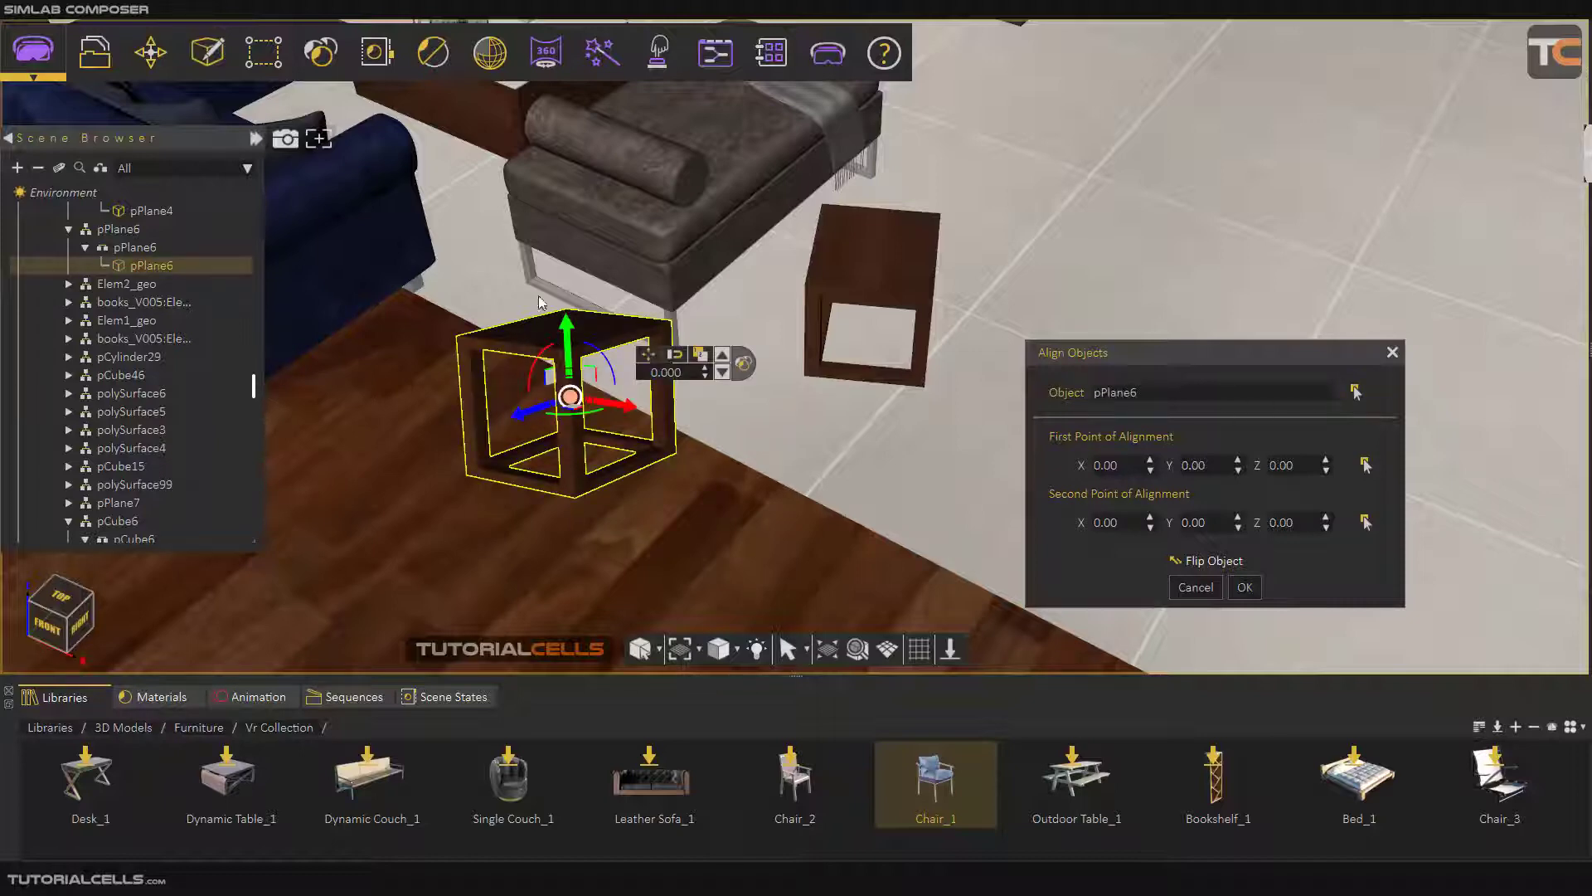
double_click(1148, 392)
scroll(604, 290, "up", 4)
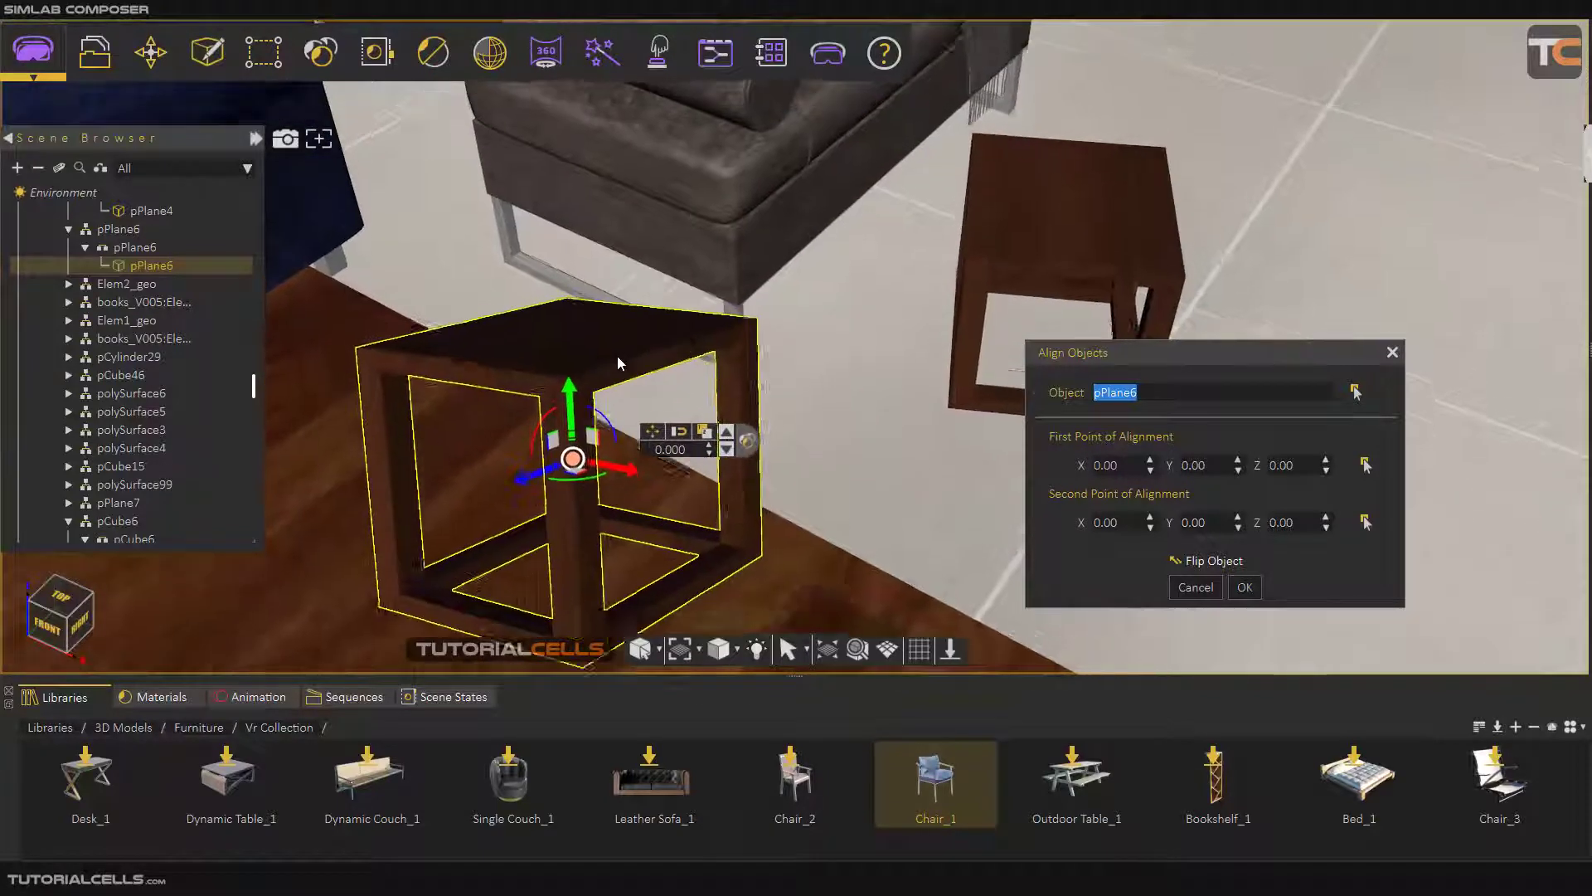
scroll(617, 352, "up", 2)
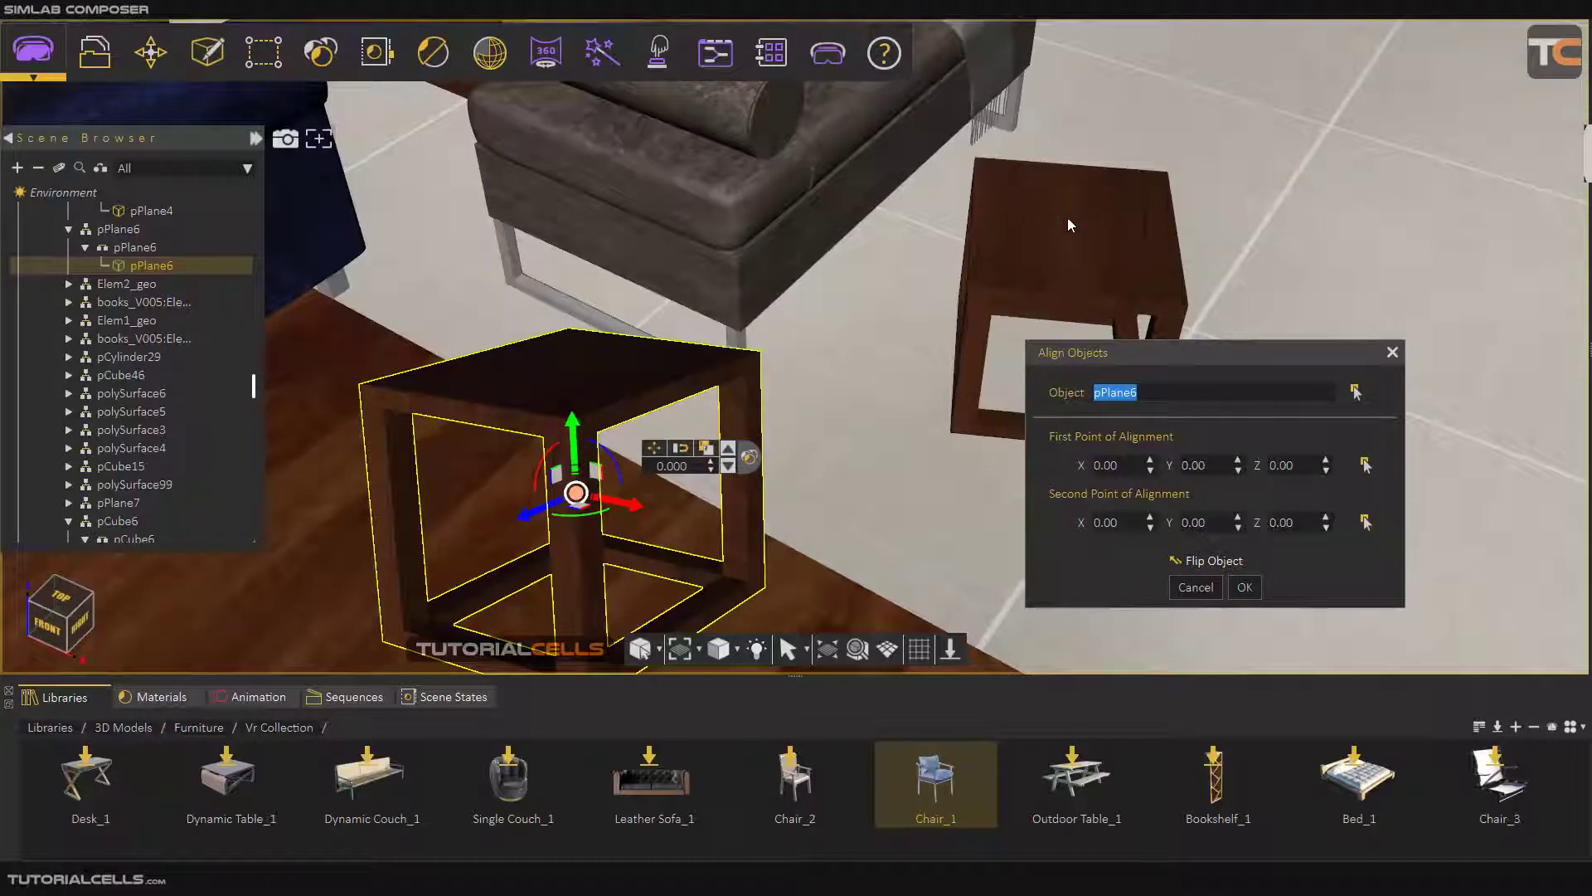
Step: Align the wood-floor stool to the tiled-floor stool by picking a point on each stool's top surface
left_click(1364, 463)
left_click(560, 365)
scroll(559, 369, "up", 2)
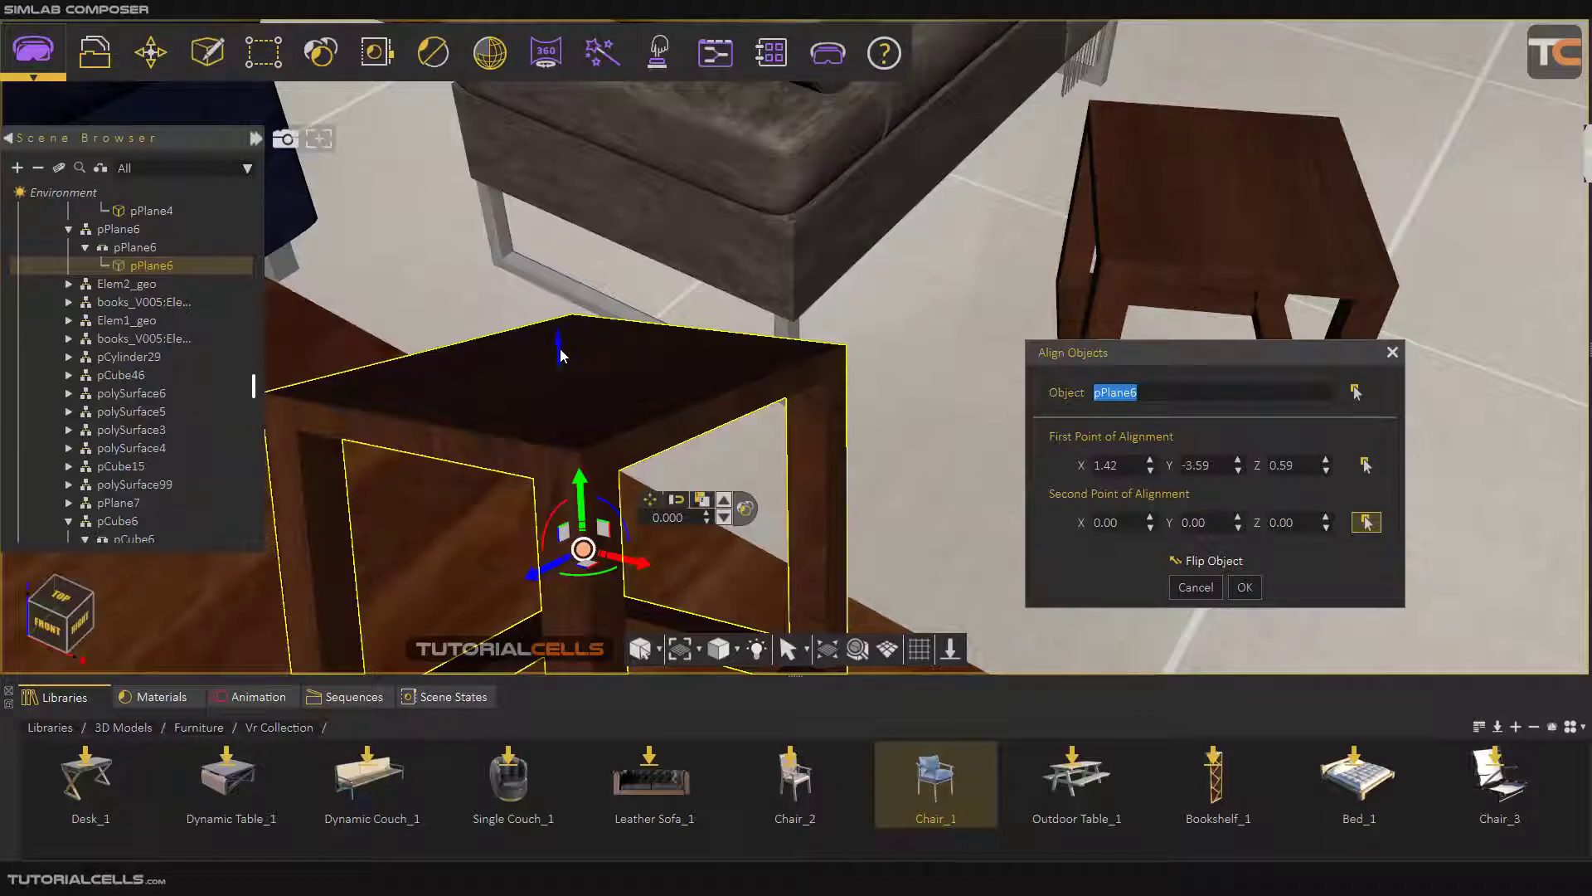
scroll(560, 348, "down", 1)
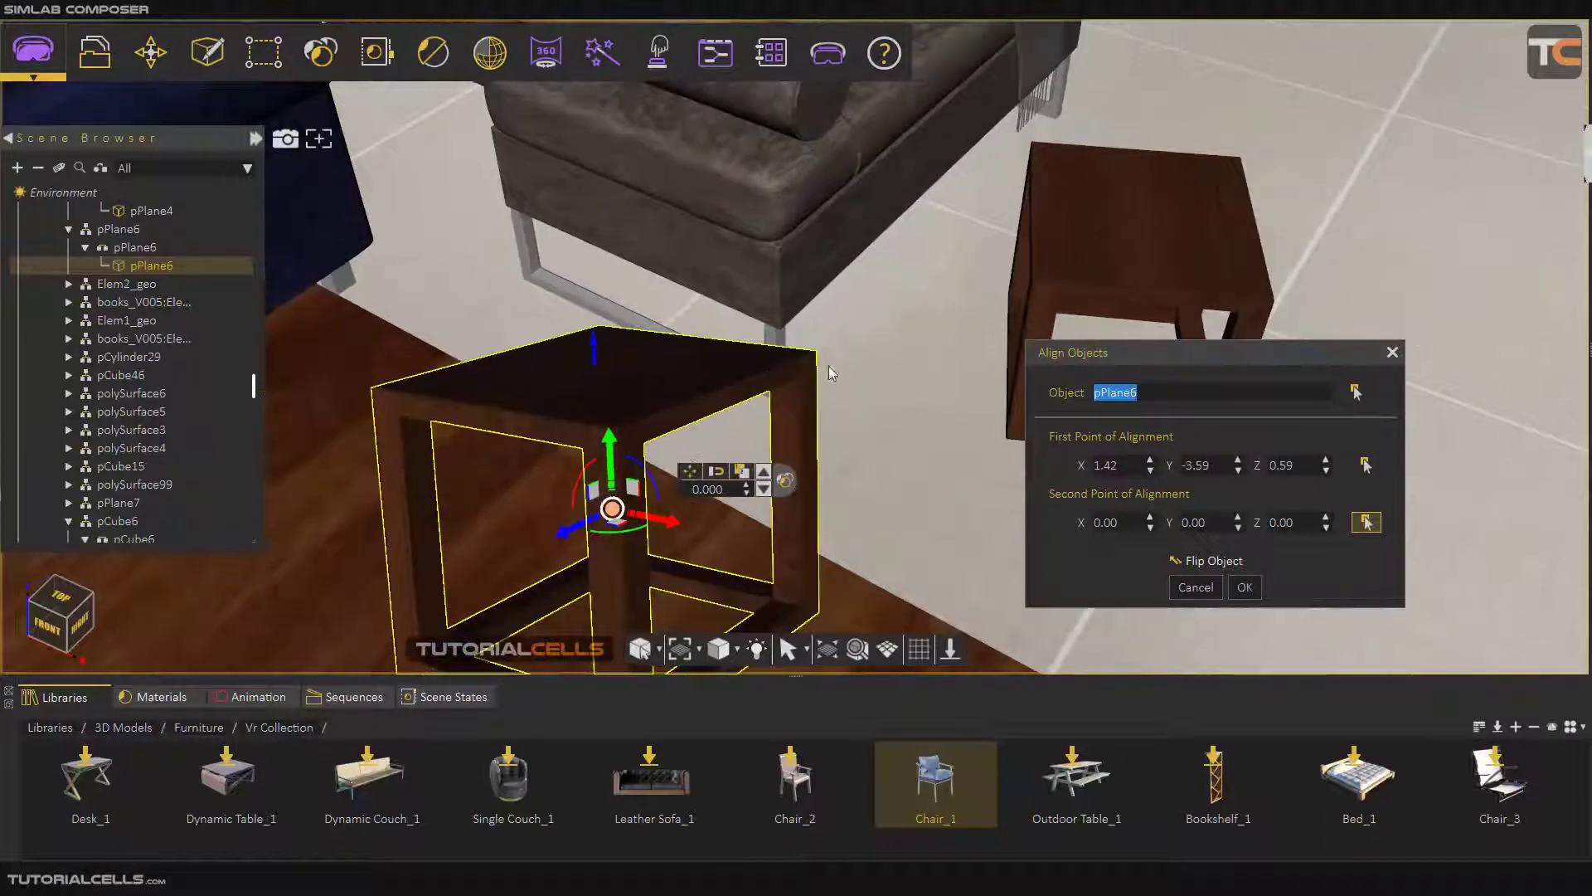
left_click(1366, 523)
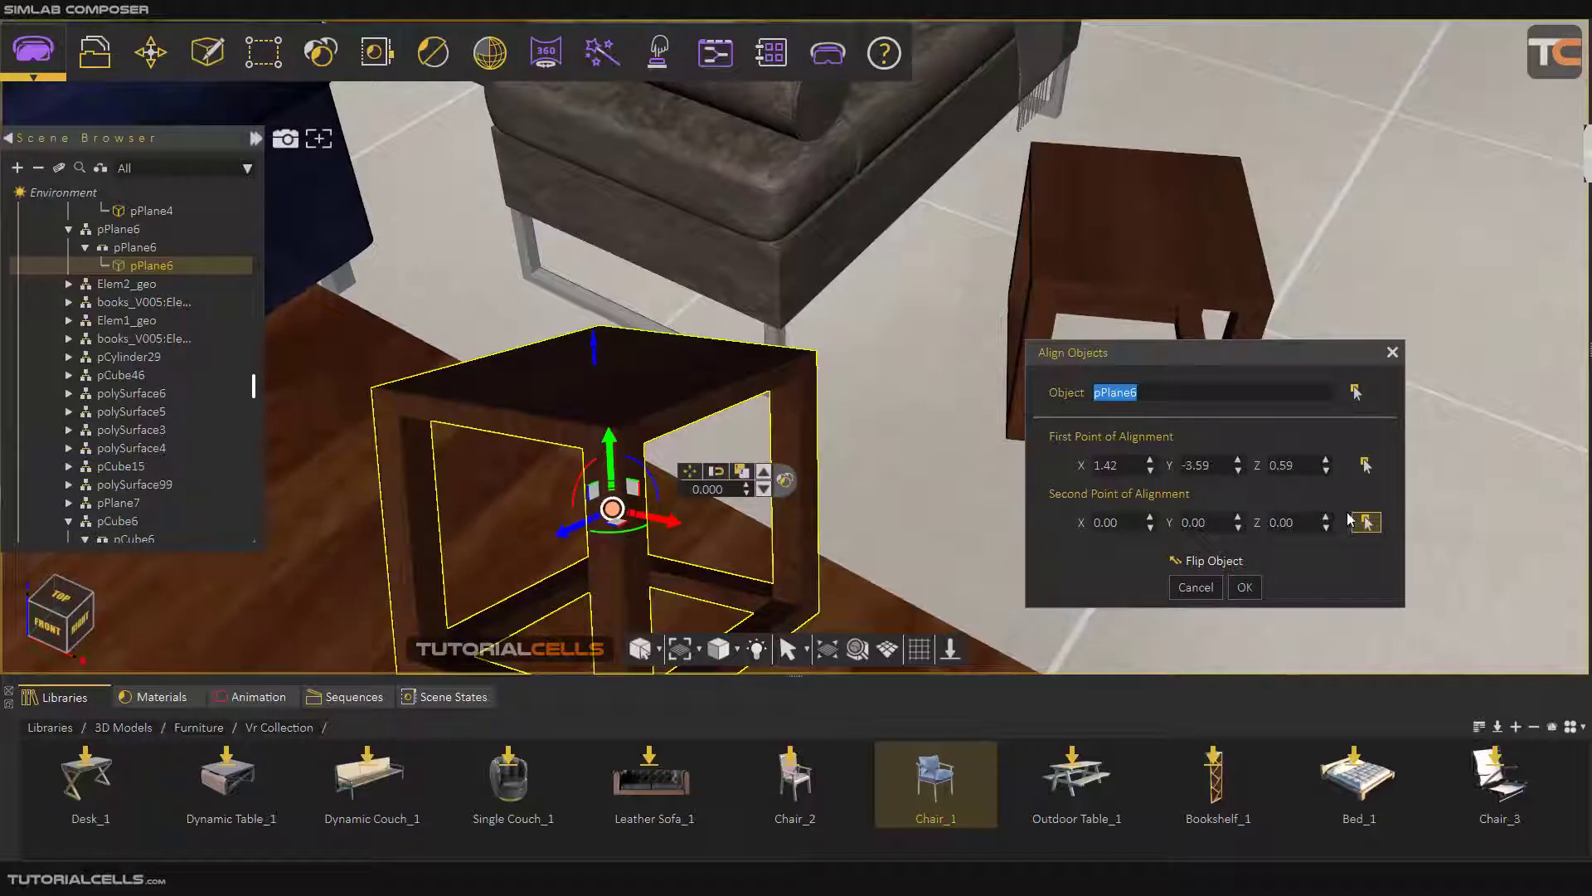
left_click(1134, 220)
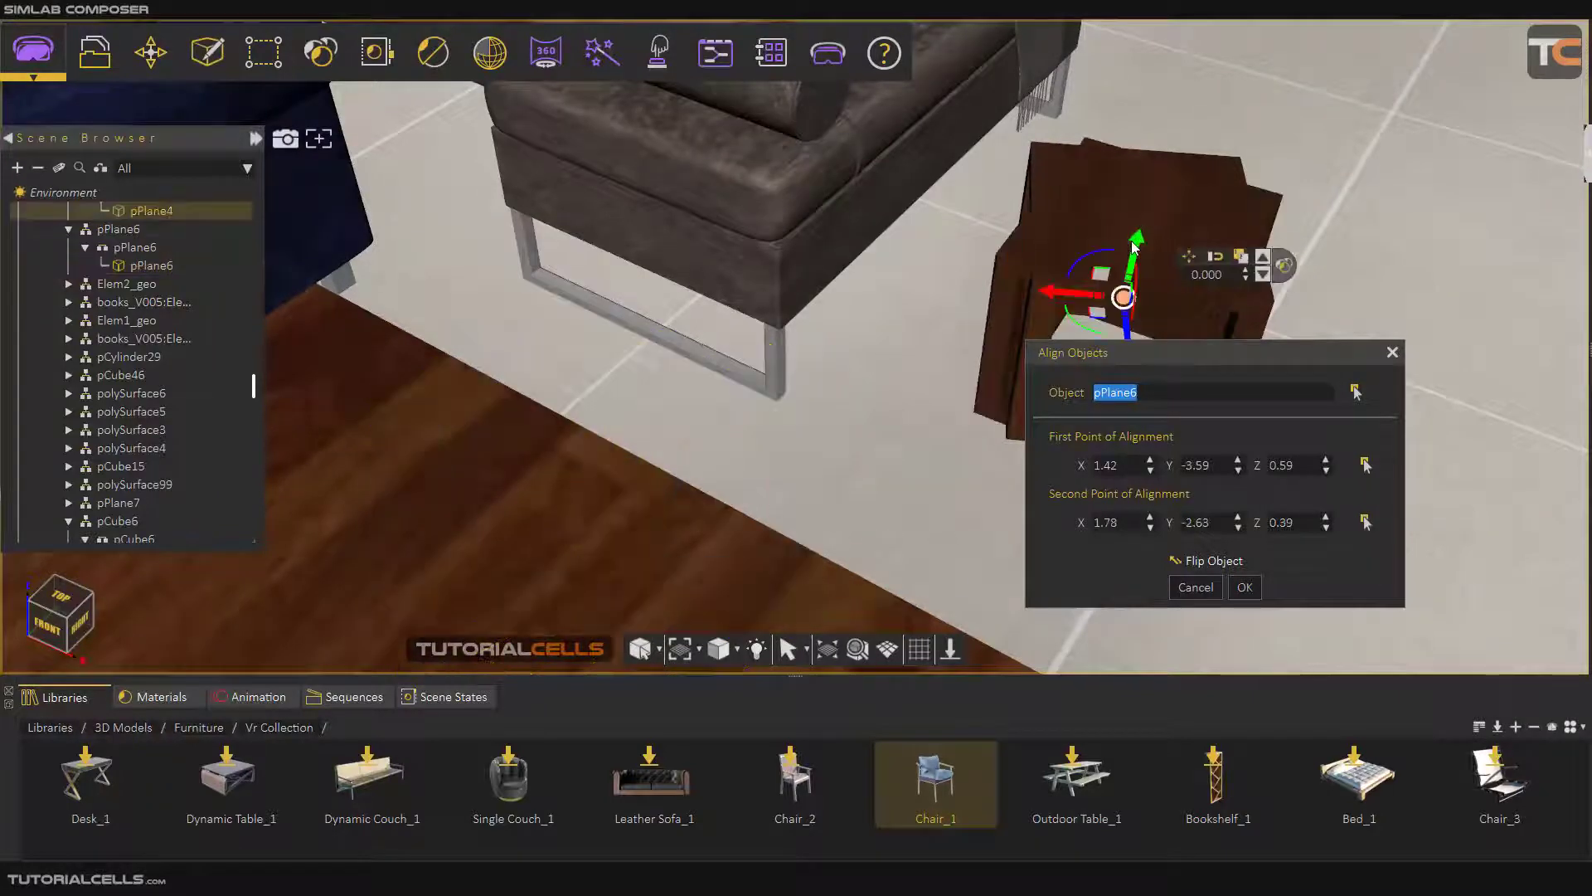
Step: Move the original tiled-floor stool (pPlane4) out of the overlap, toward the wood floor's edge
scroll(1113, 239, "down", 1)
middle_click_drag(1115, 245, 654, 308)
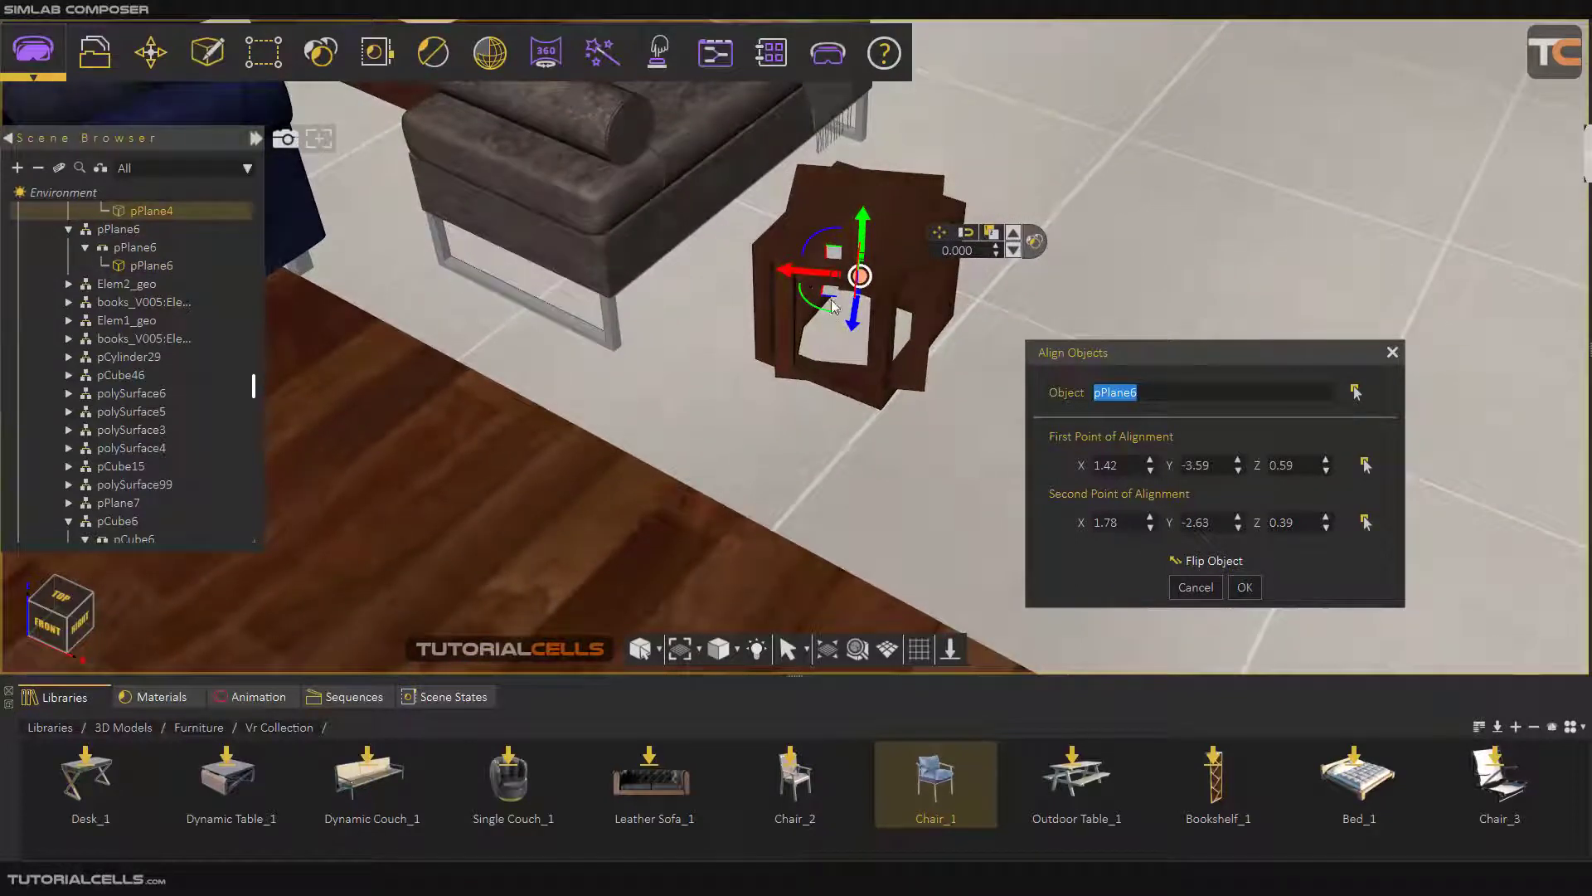
left_click_drag(831, 293, 675, 421)
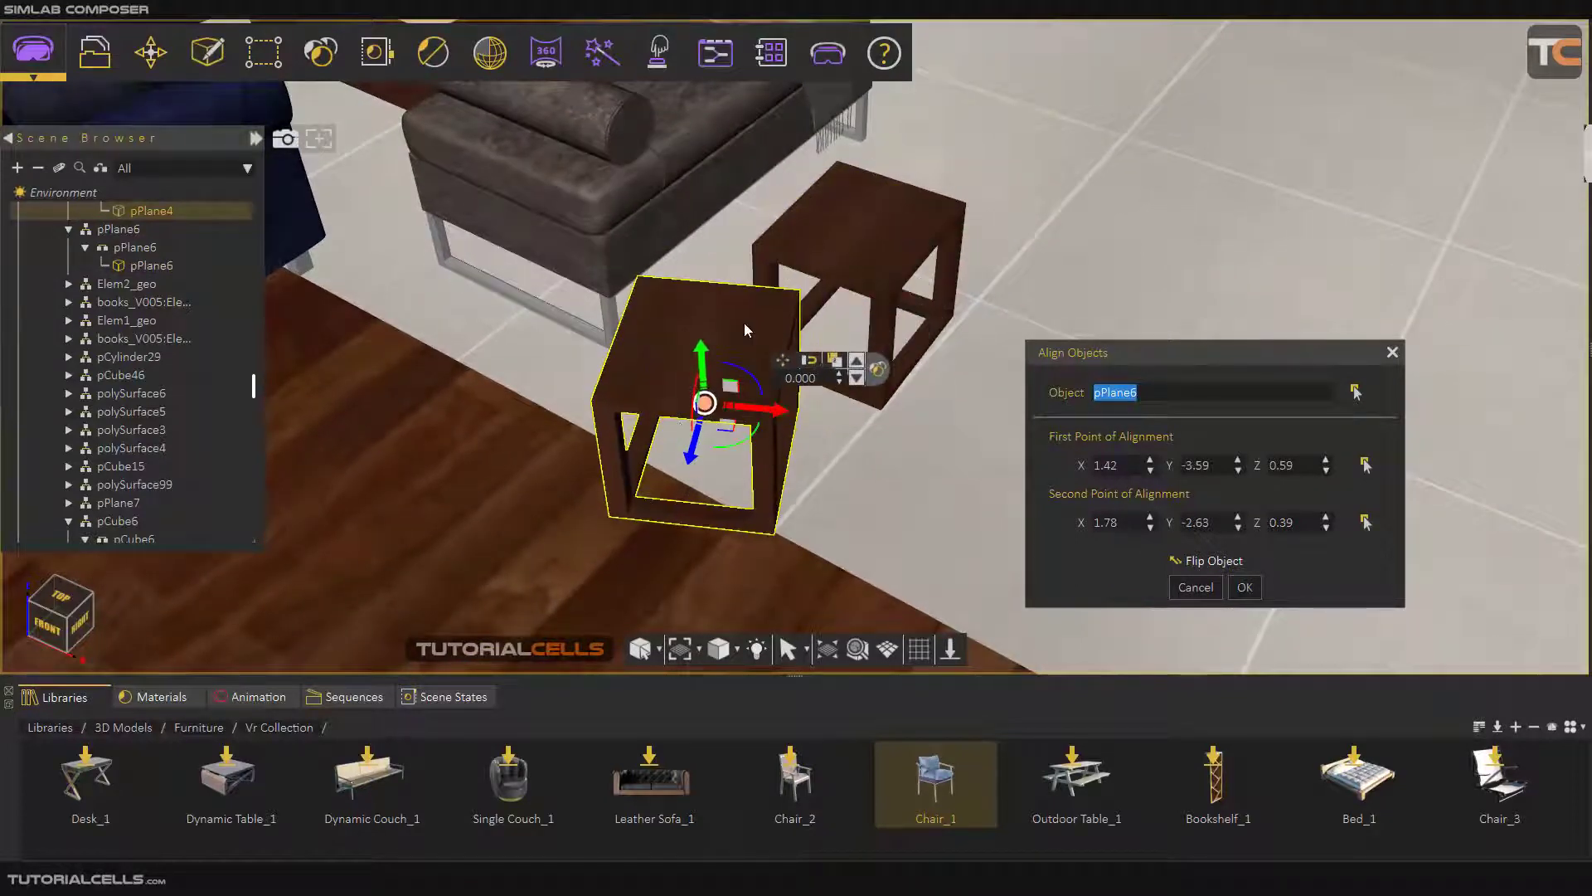
left_click_drag(749, 310, 775, 420)
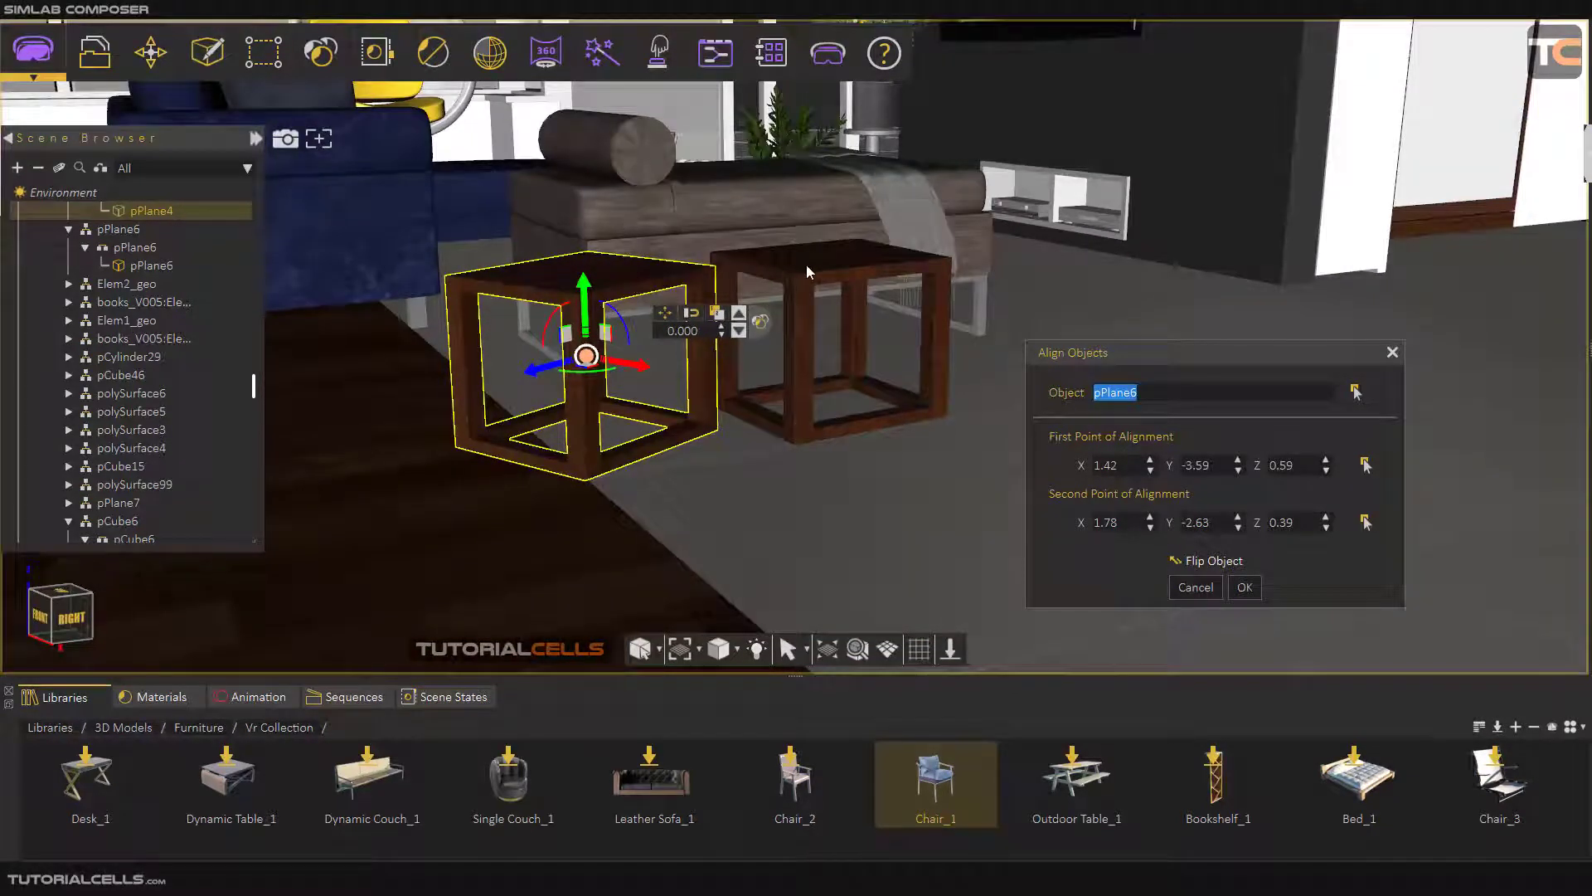
left_click_drag(838, 186, 967, 539)
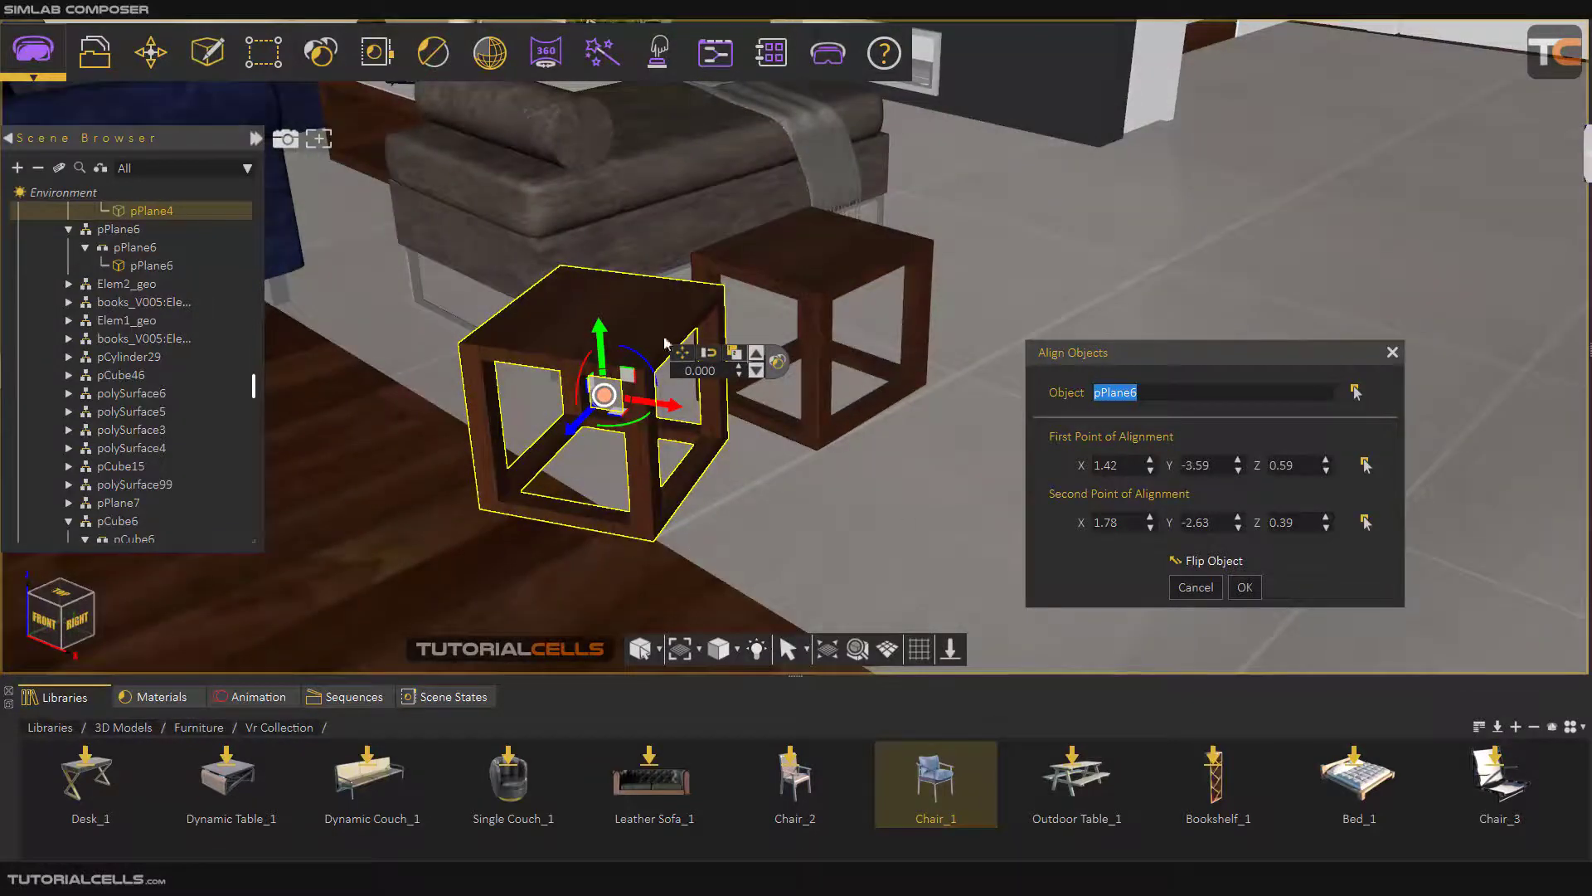
Step: Rotate the moved stool (pPlane4) by -354.33 degrees about its vertical axis, then accept the alignment and clear the selection
mouse_move(635, 426)
left_mouse_down()
mouse_move(595, 431)
mouse_move(639, 428)
left_mouse_up()
left_click_drag(803, 449, 572, 444)
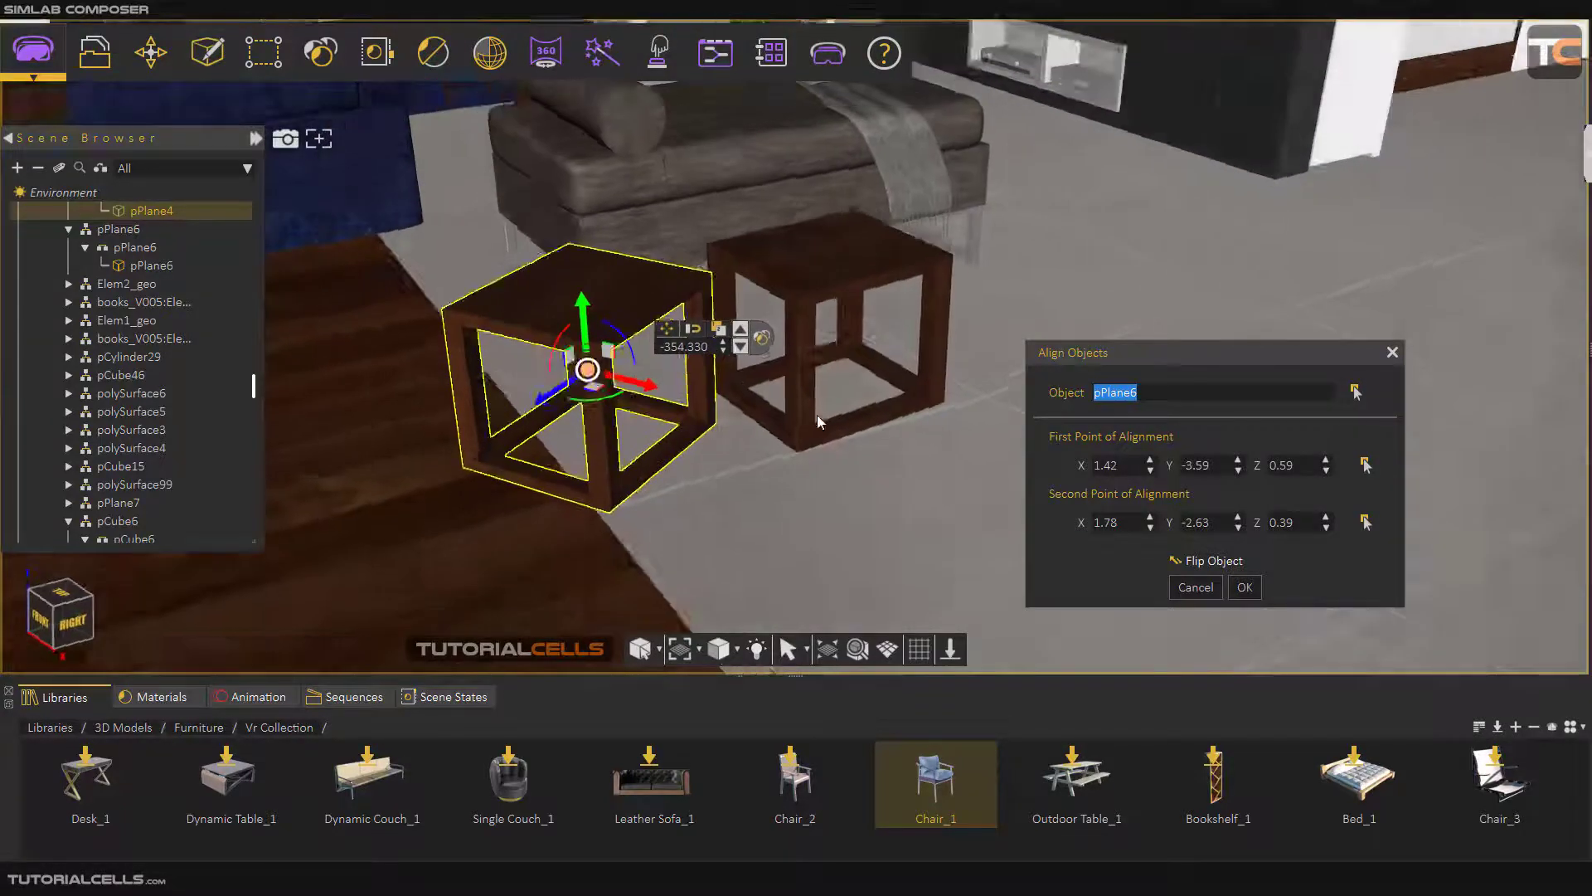
left_click_drag(821, 415, 737, 386)
scroll(736, 391, "up", 3)
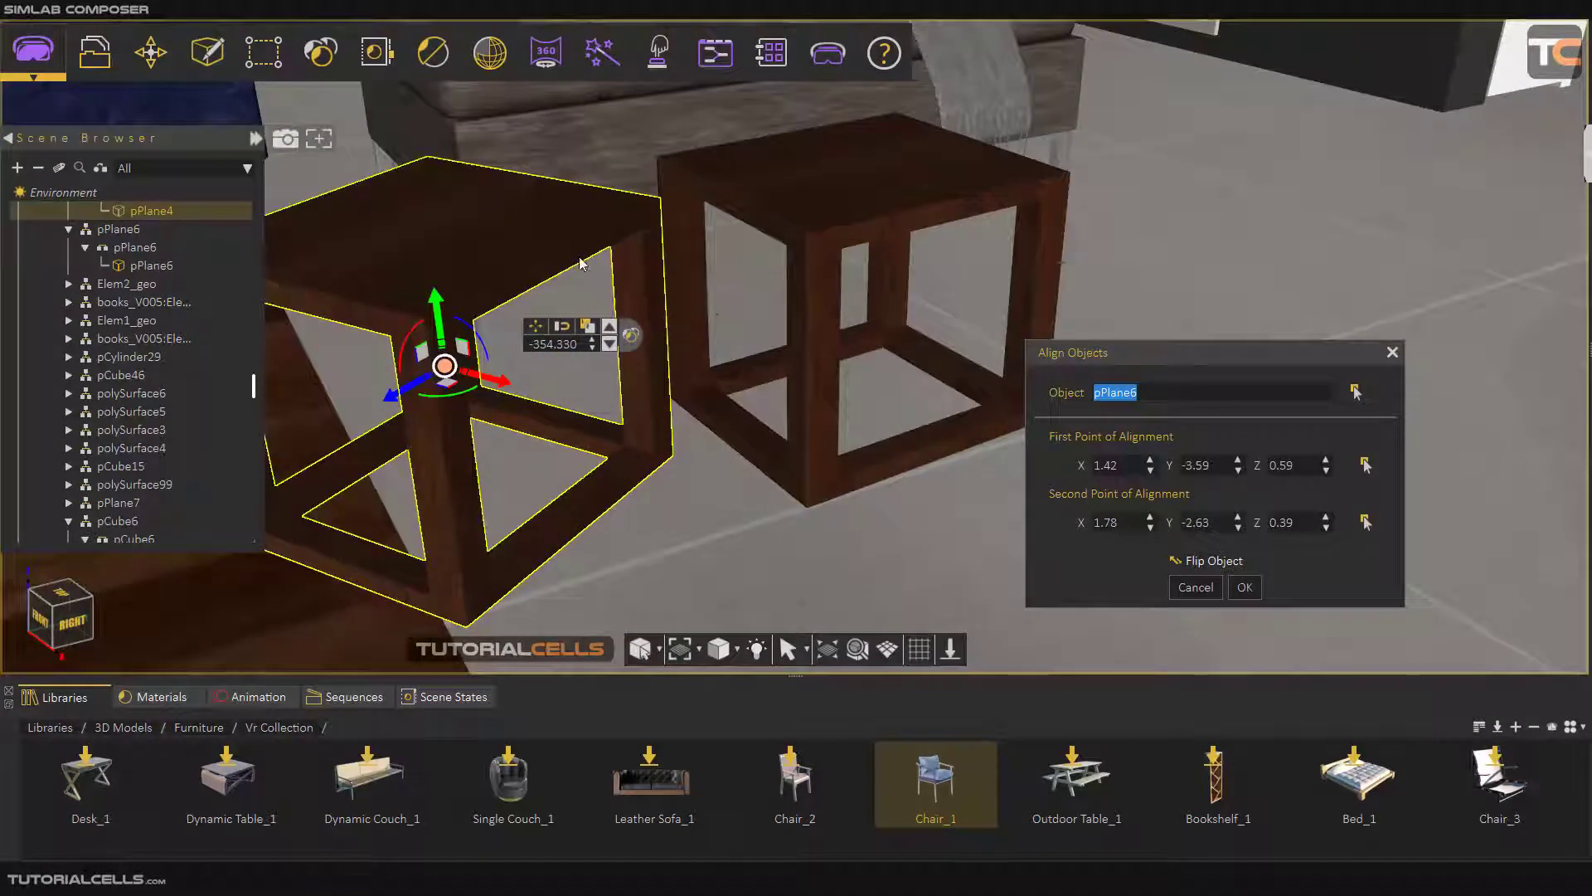
left_click_drag(814, 430, 740, 412)
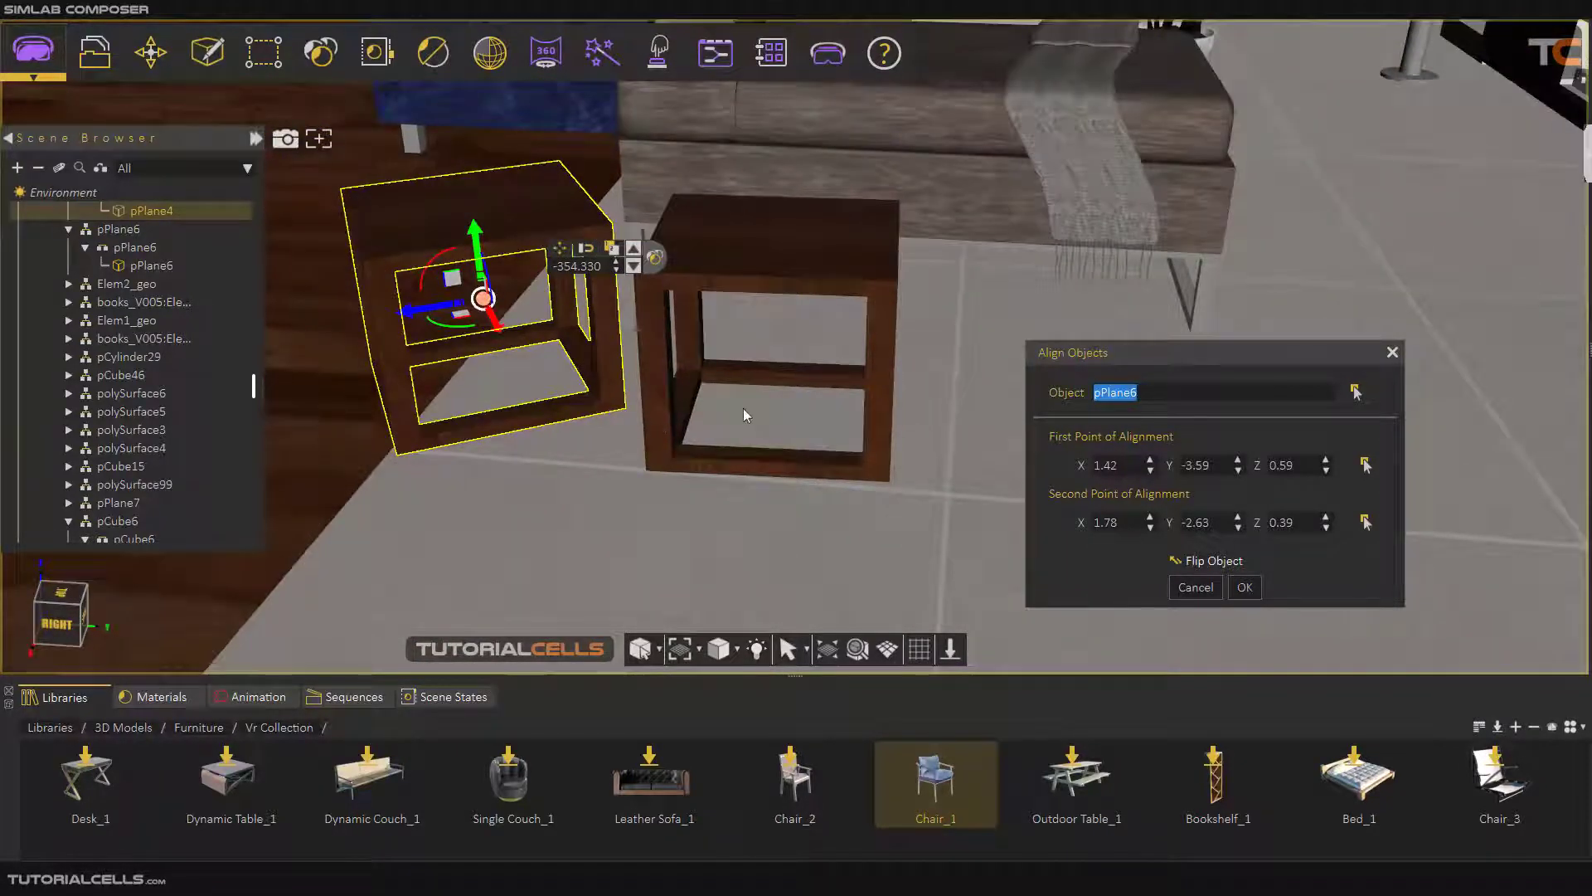
left_click(1245, 587)
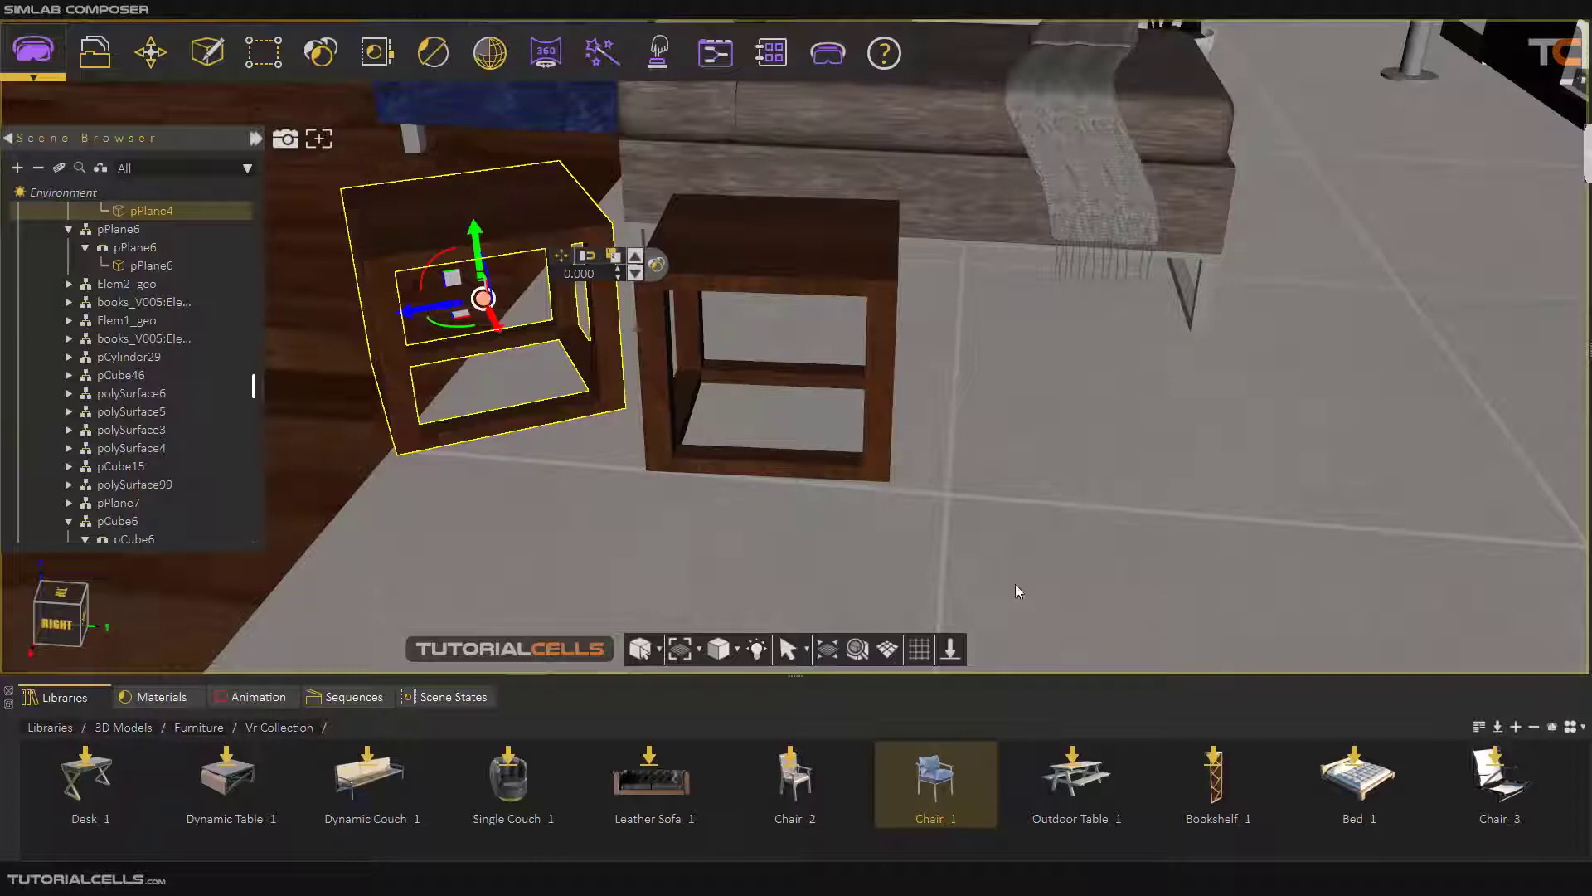
left_click(375, 132)
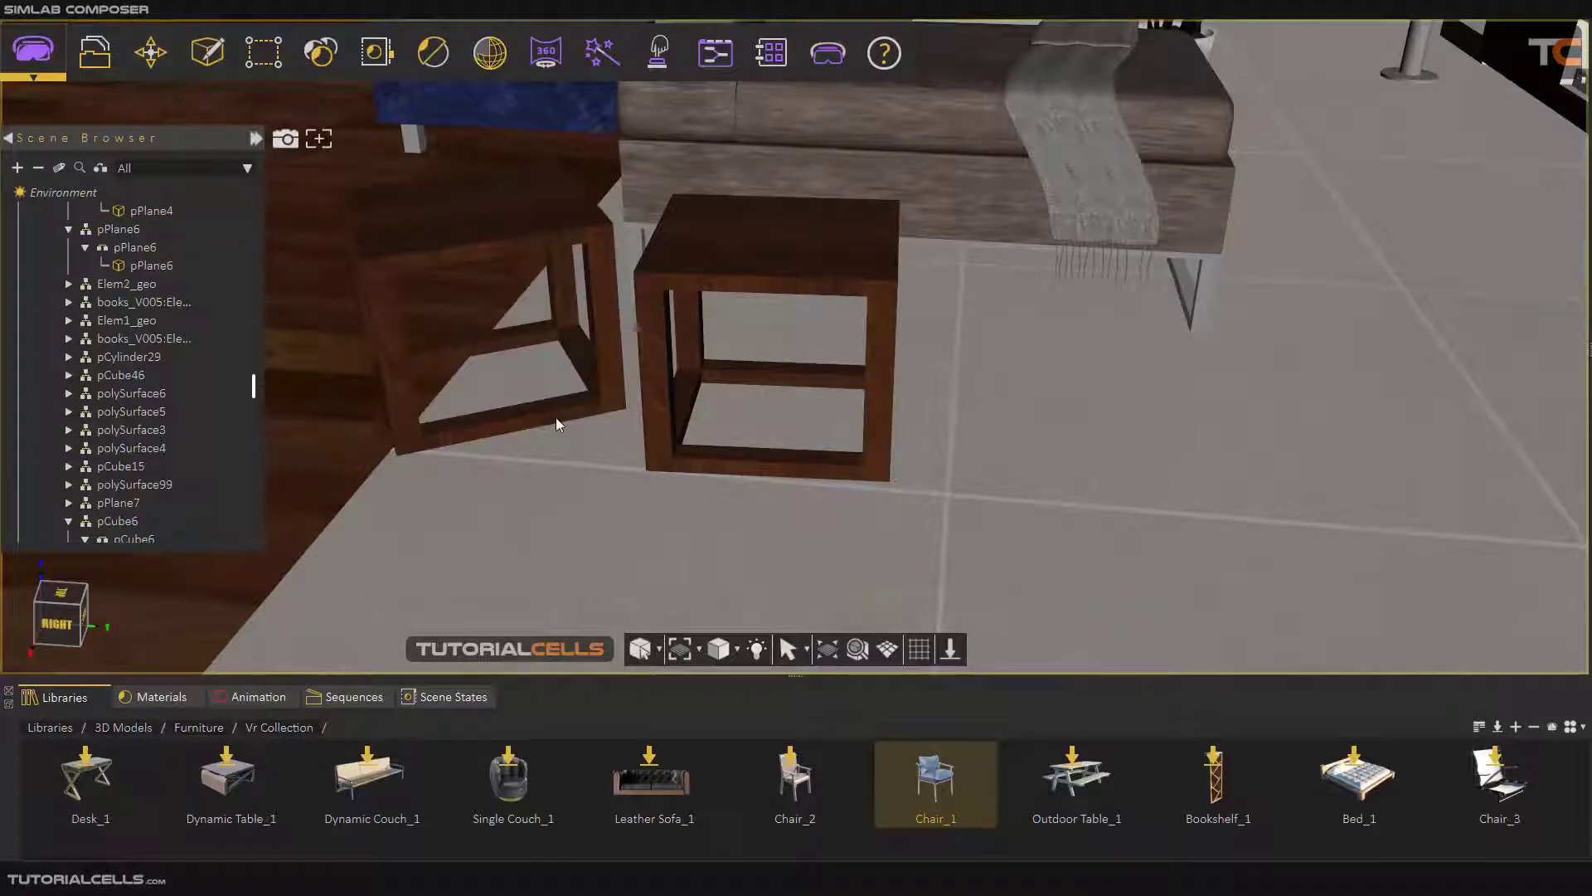
Step: Align the stool at the wood floor's edge (pPlane4) to its neighbour by picking a point on a side leg of each
key("a")
left_click_drag(1094, 362, 1091, 360)
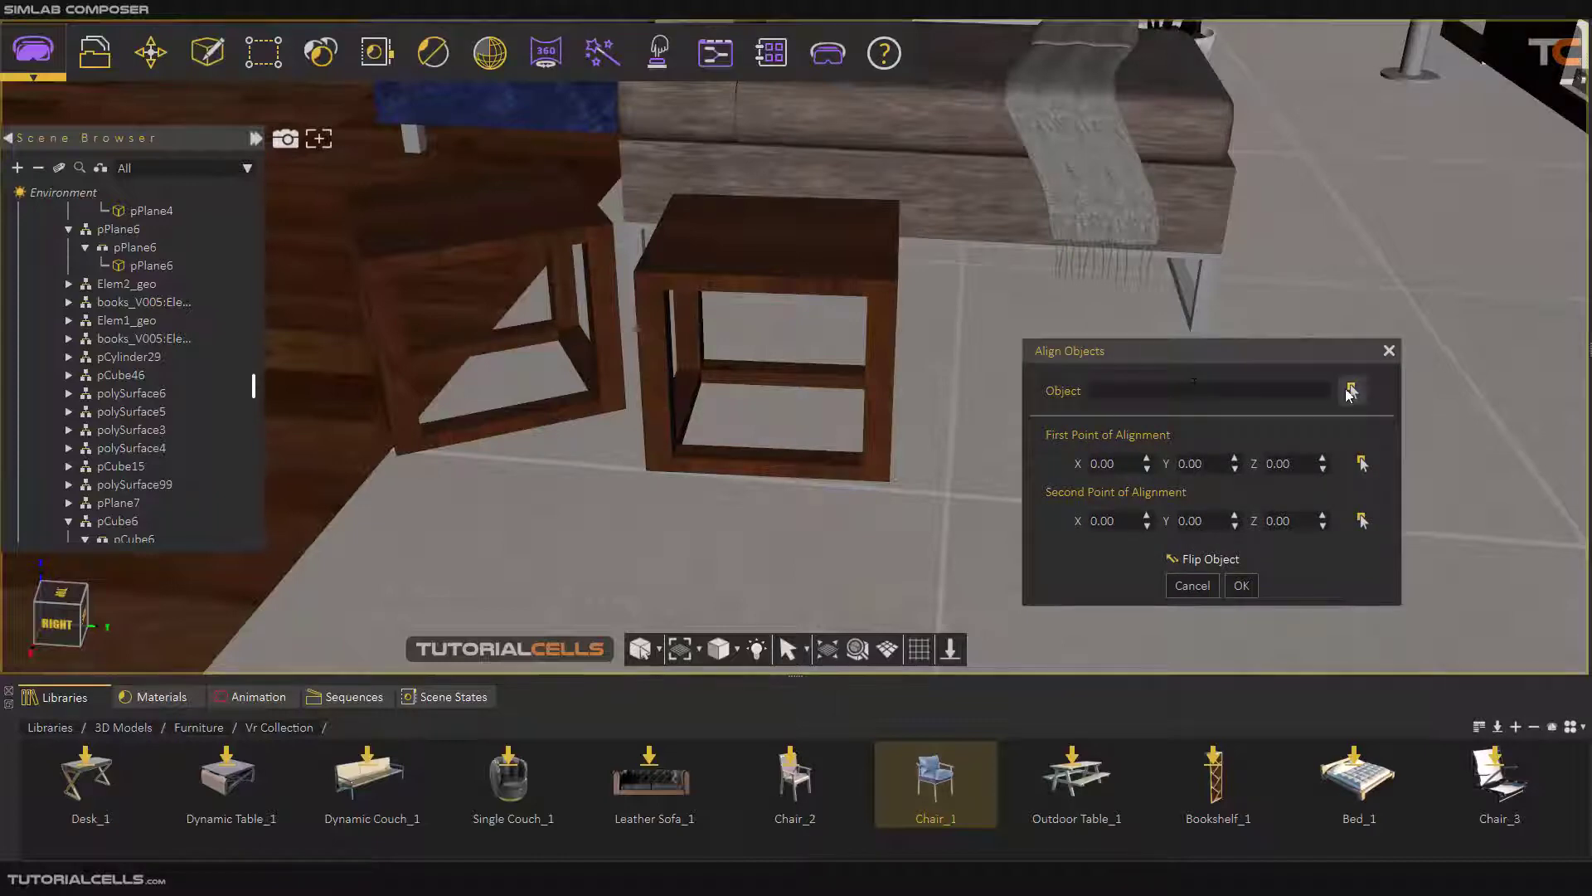
left_click(535, 199)
left_click(1362, 463)
left_click(397, 380)
scroll(442, 417, "up", 2)
scroll(497, 409, "down", 3)
scroll(540, 406, "up", 4)
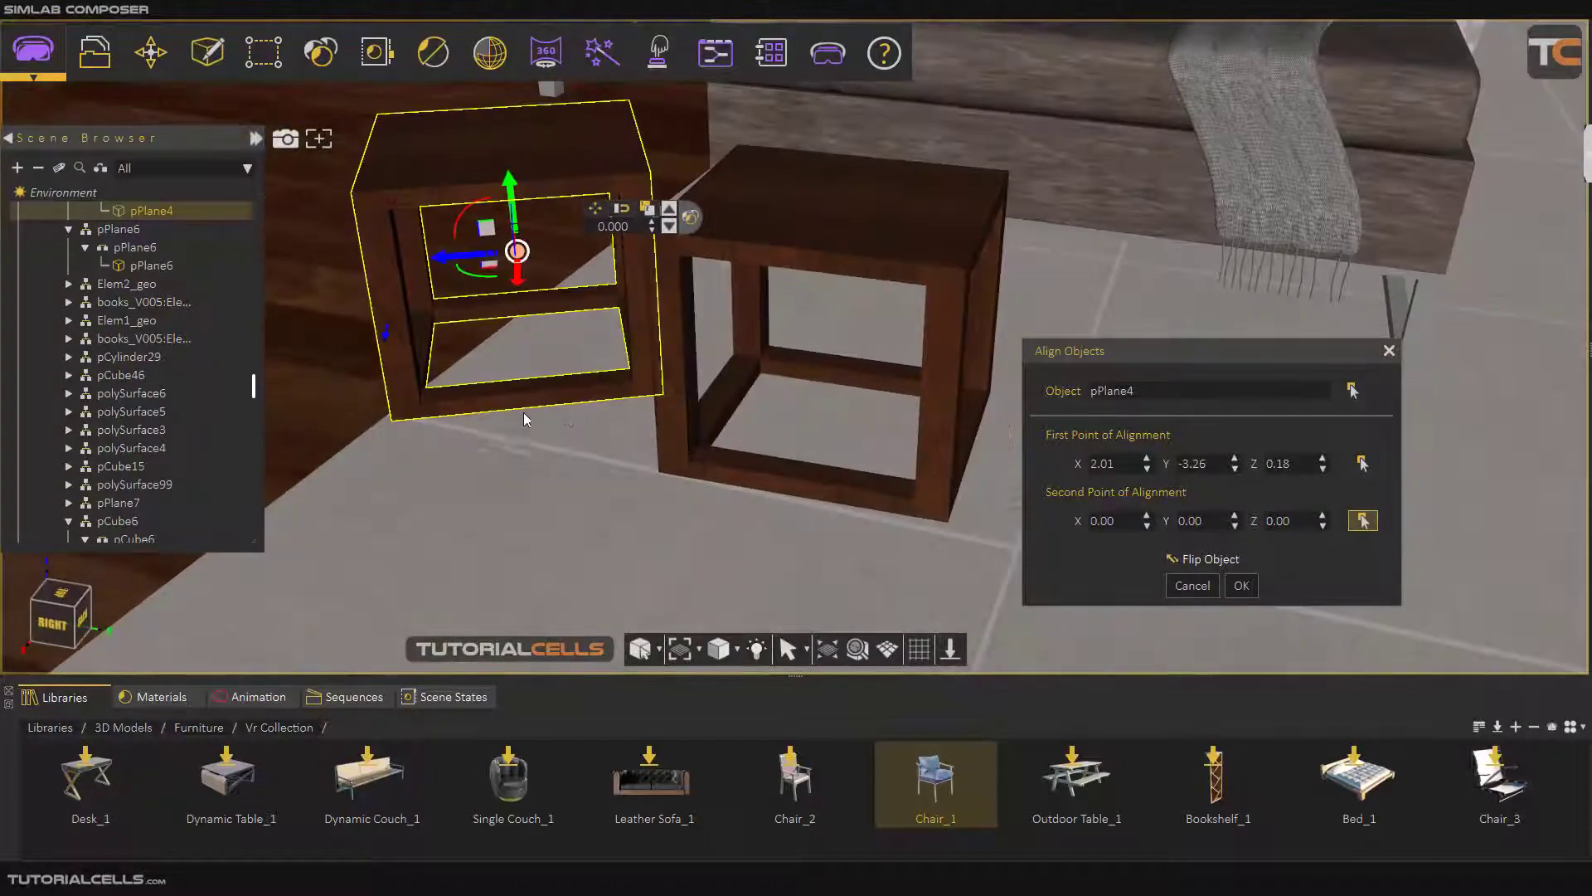
middle_click_drag(523, 420, 495, 422)
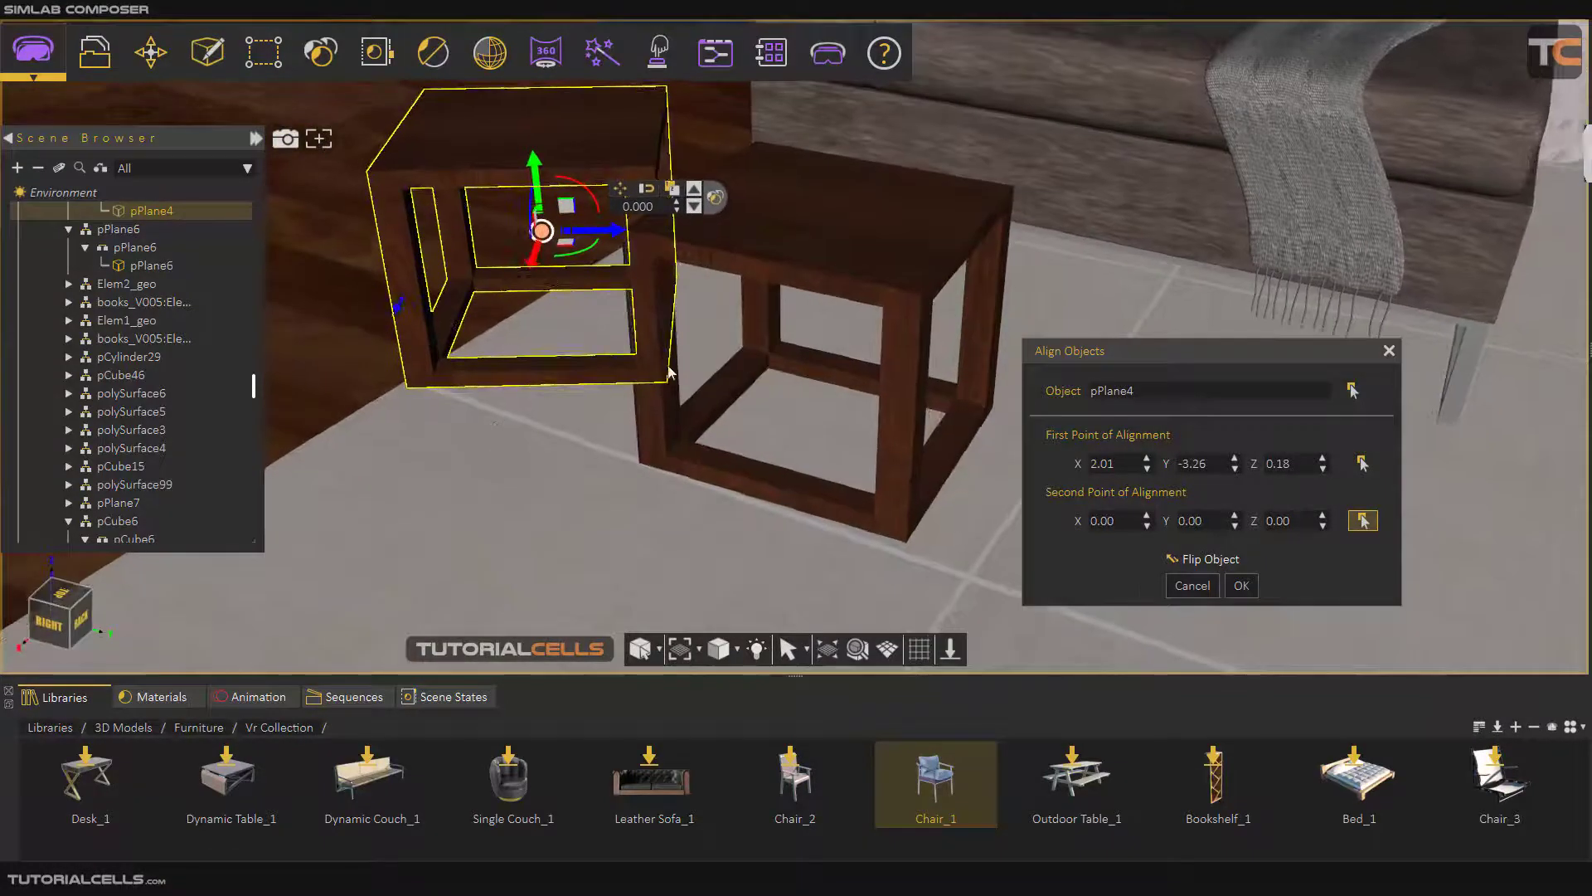
left_click(674, 400)
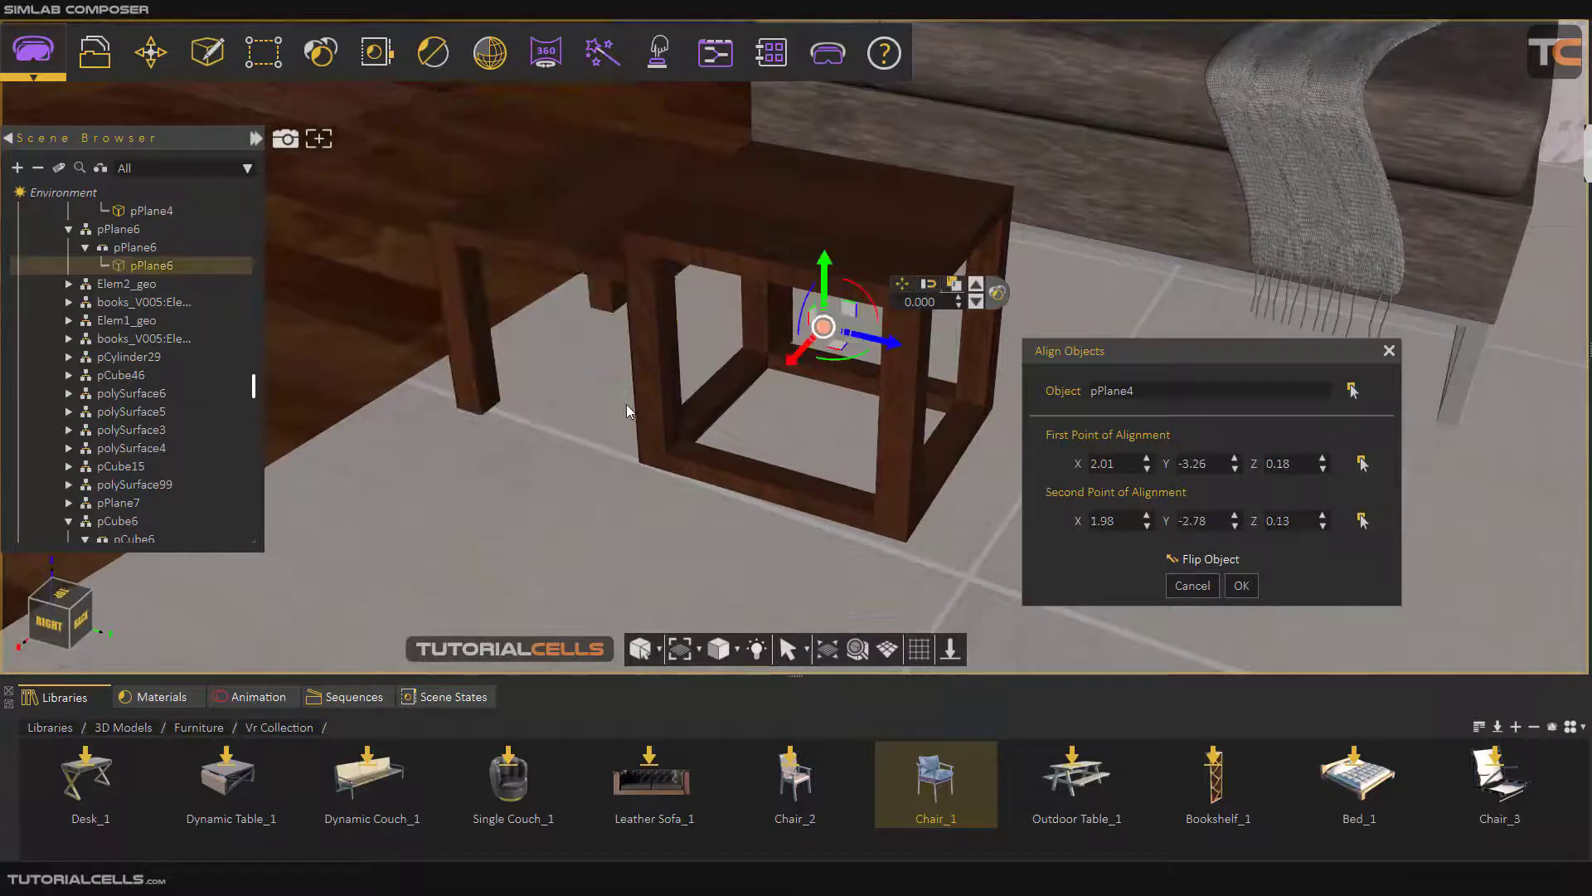
Step: Slide the neighbouring stool (pPlane6) away, raise the sunken stool (pPlane4) onto the floor, and accept the alignment
scroll(628, 411, "down", 2)
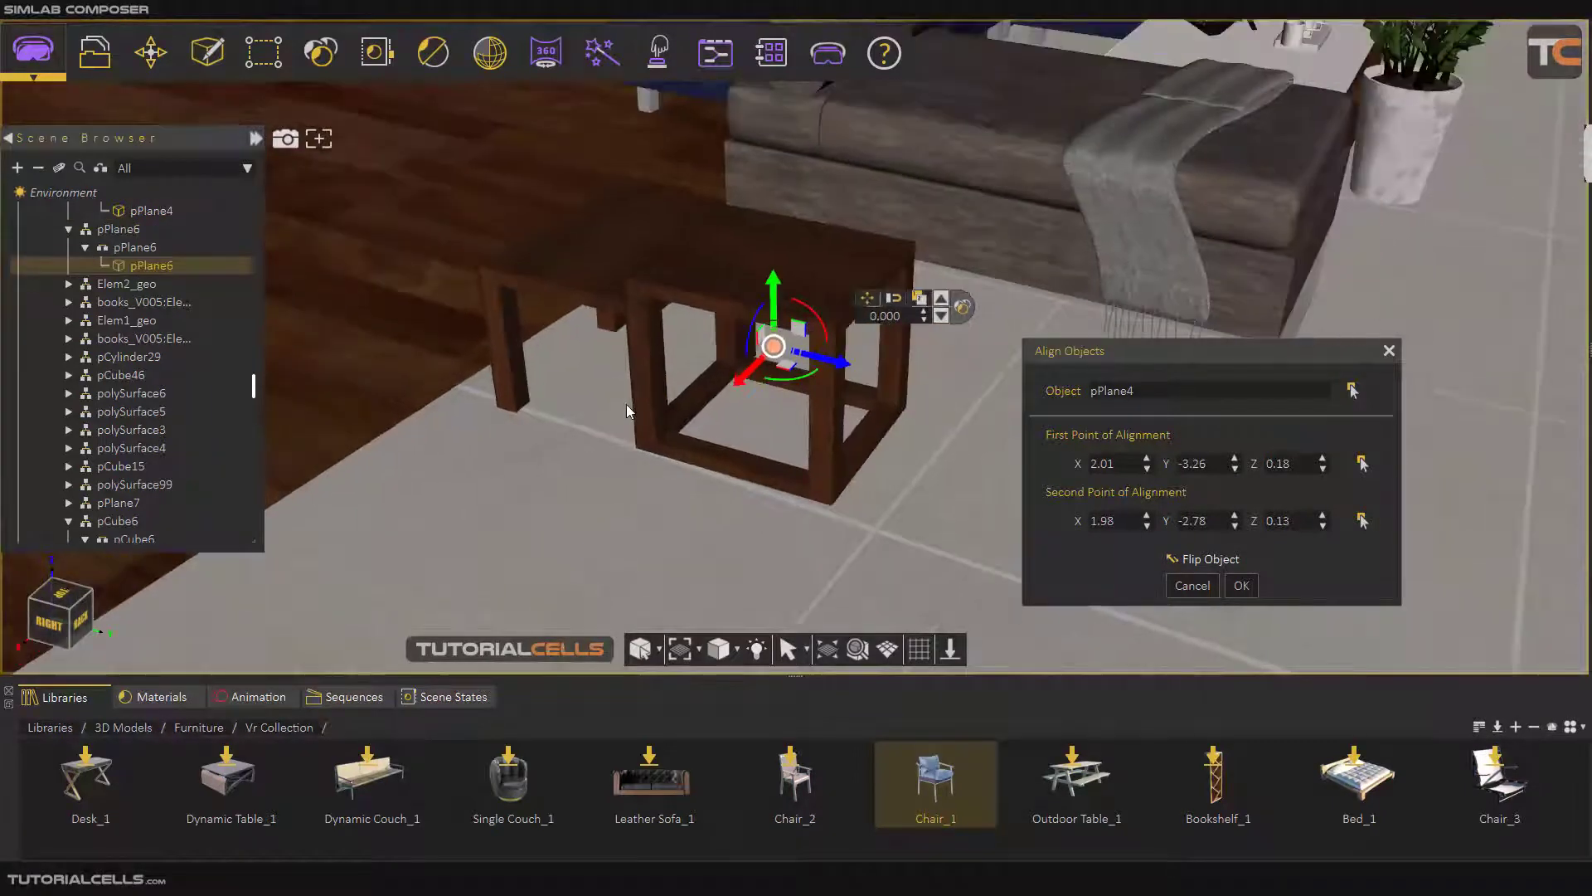
scroll(689, 365, "up", 3)
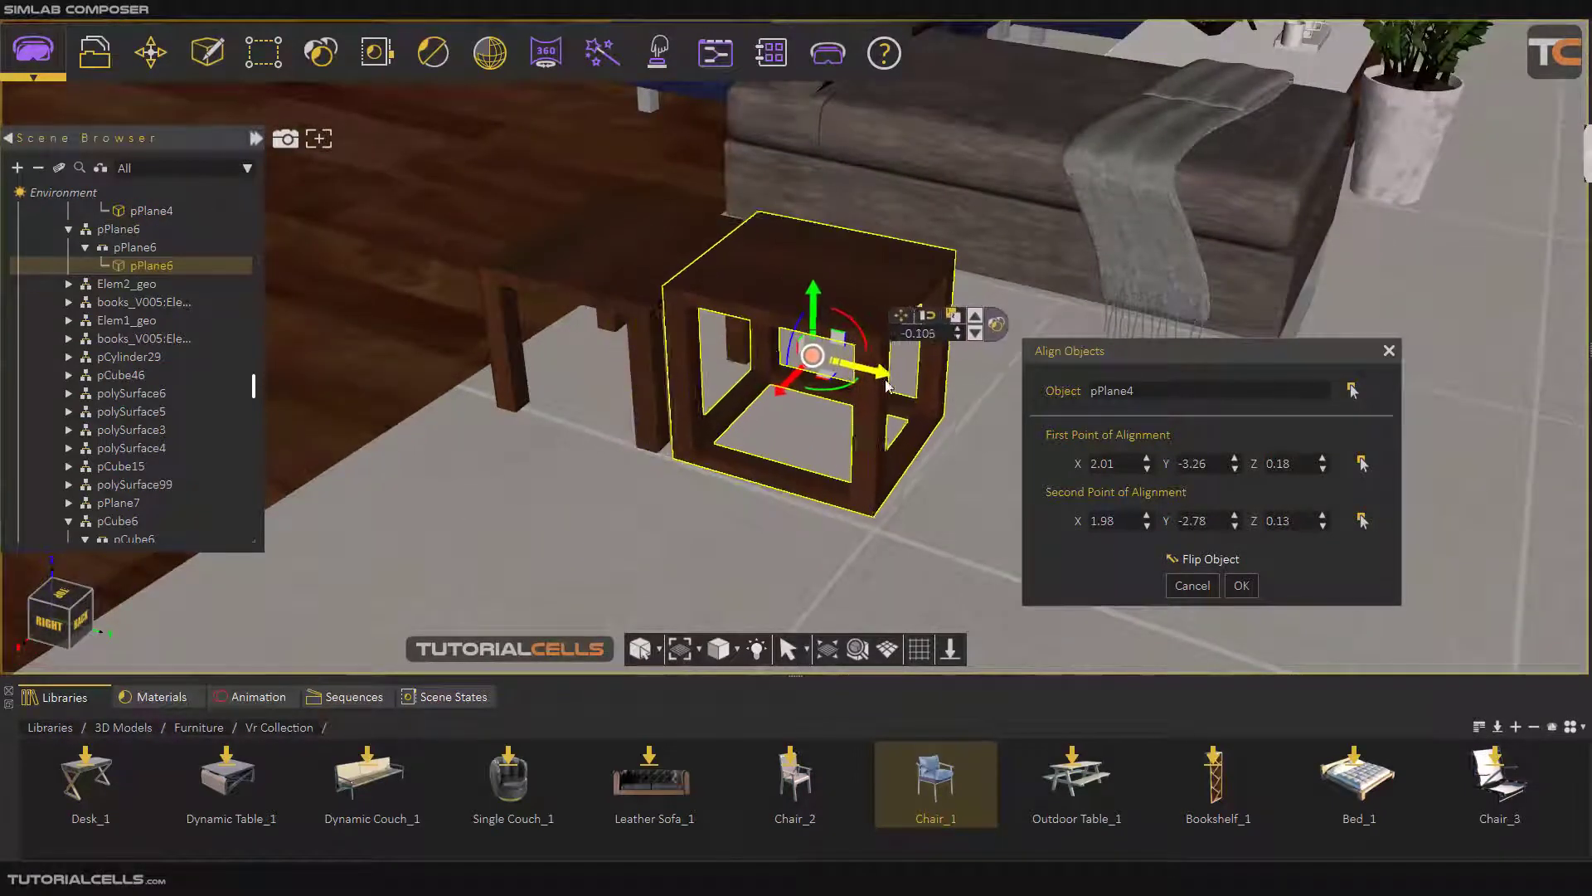
left_click(648, 377)
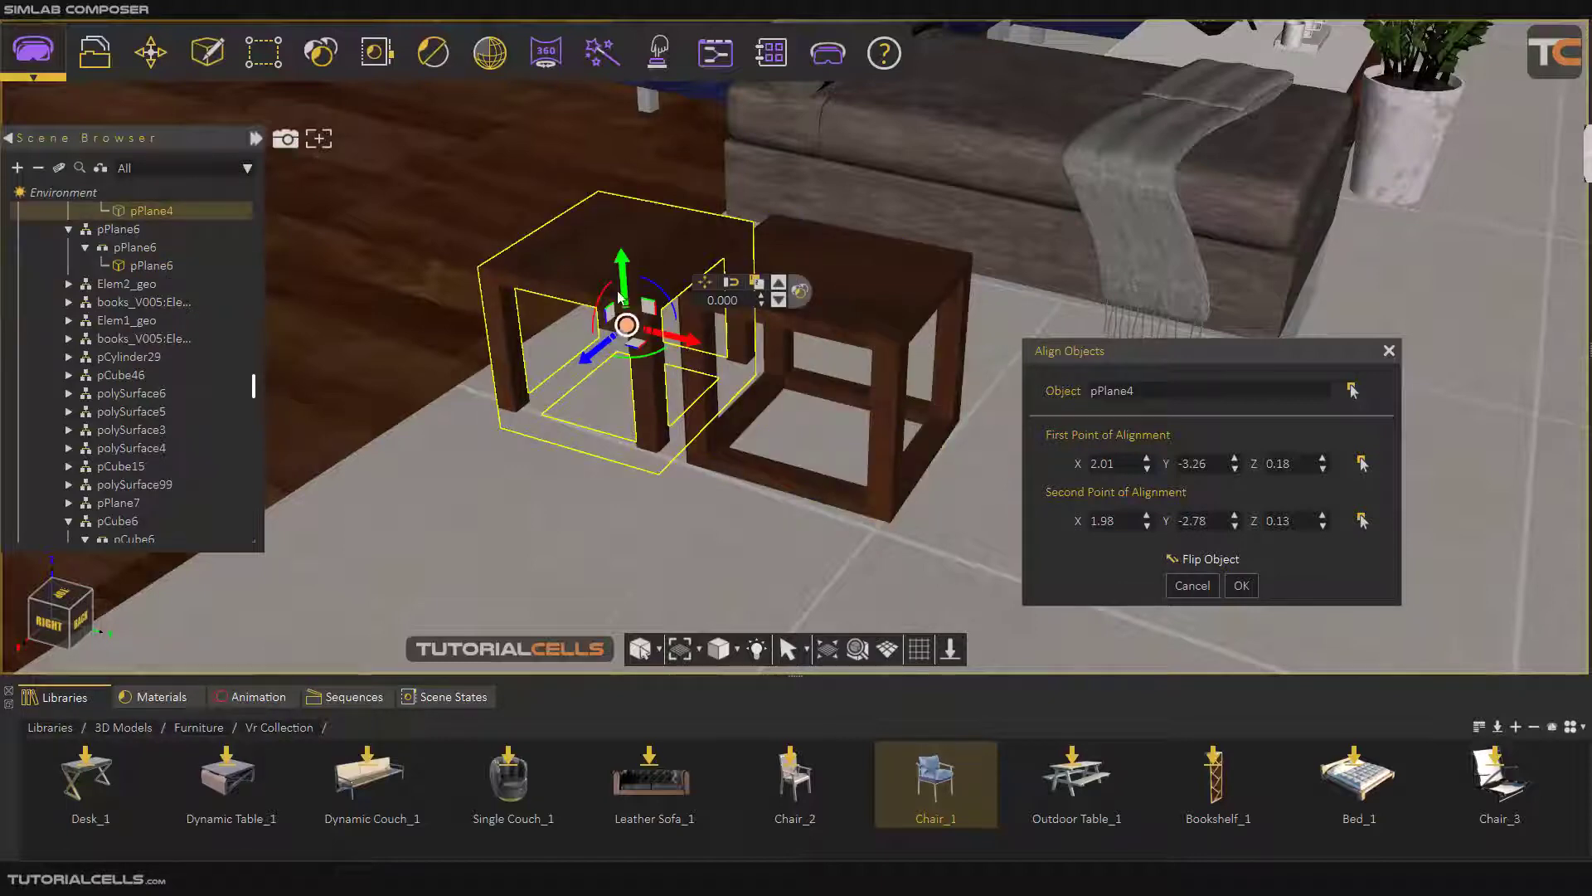
mouse_move(624, 282)
left_mouse_down()
mouse_move(622, 252)
mouse_move(624, 295)
mouse_move(623, 261)
left_mouse_up()
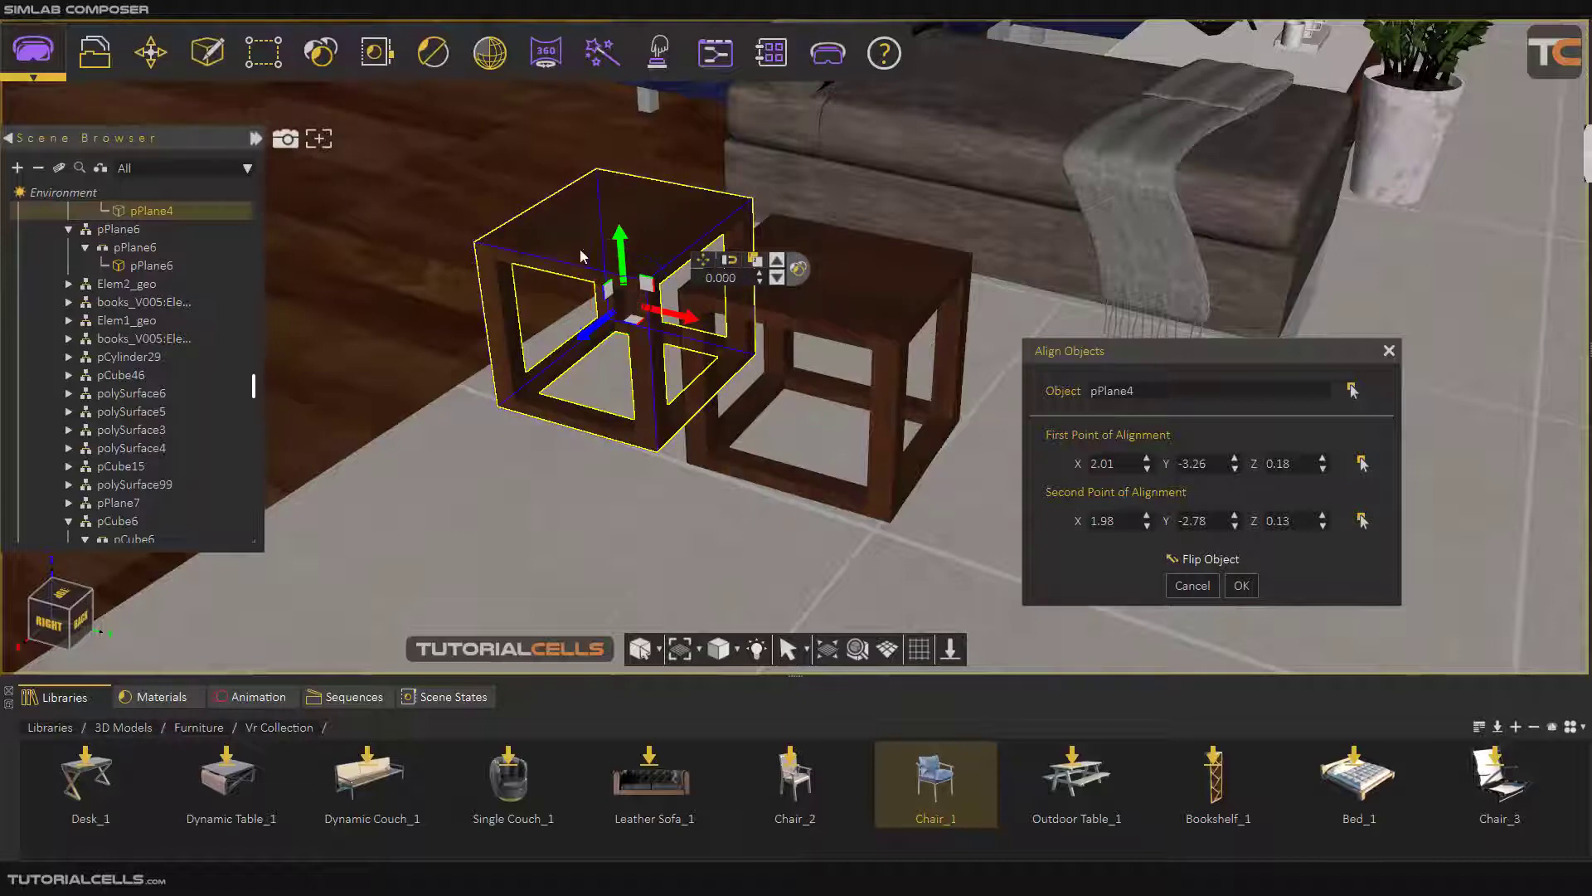
mouse_move(624, 250)
left_mouse_down()
mouse_move(615, 214)
mouse_move(618, 245)
left_mouse_up()
scroll(661, 373, "down", 3)
middle_click_drag(759, 375, 1032, 441)
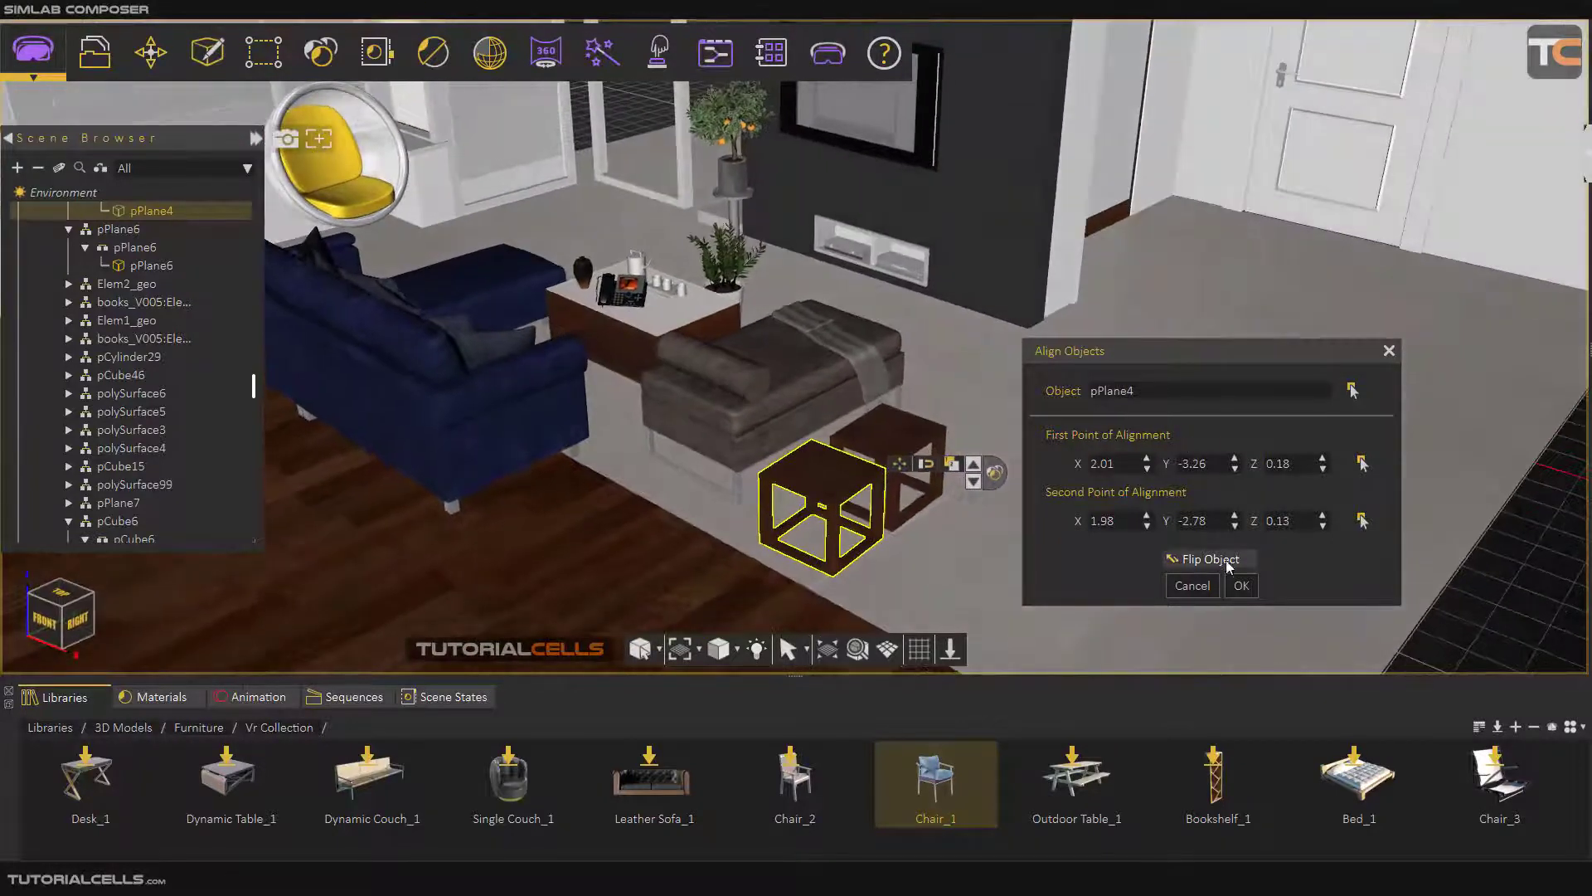
left_click(1241, 586)
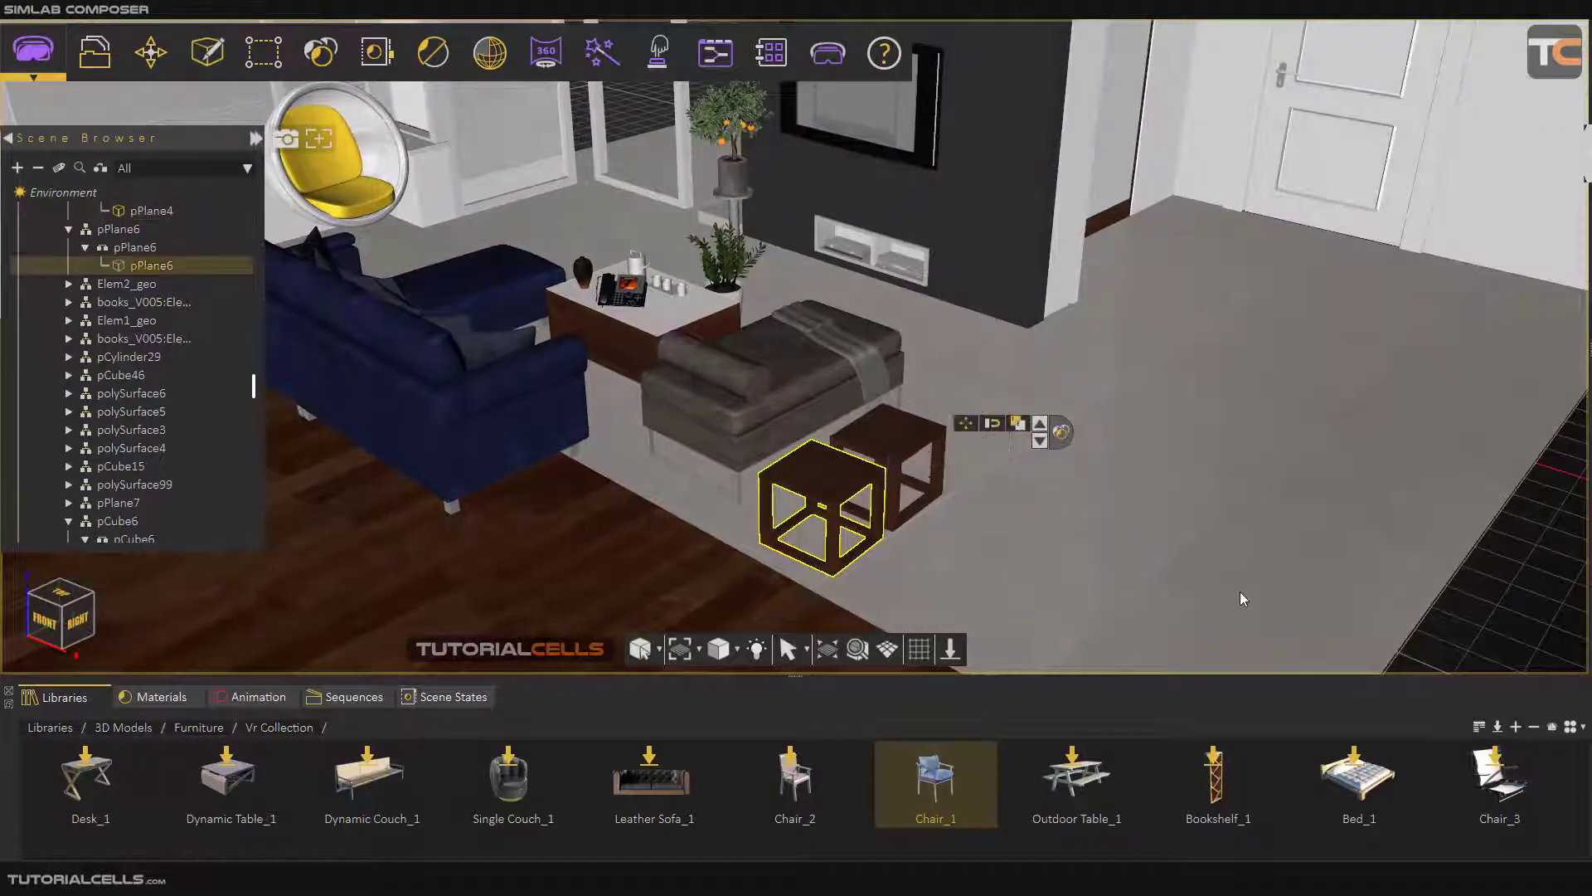
left_click(1216, 449)
Step: View both stools beside the leather bench and bring up the transform, snap and pivot commands
middle_click_drag(779, 632, 764, 430)
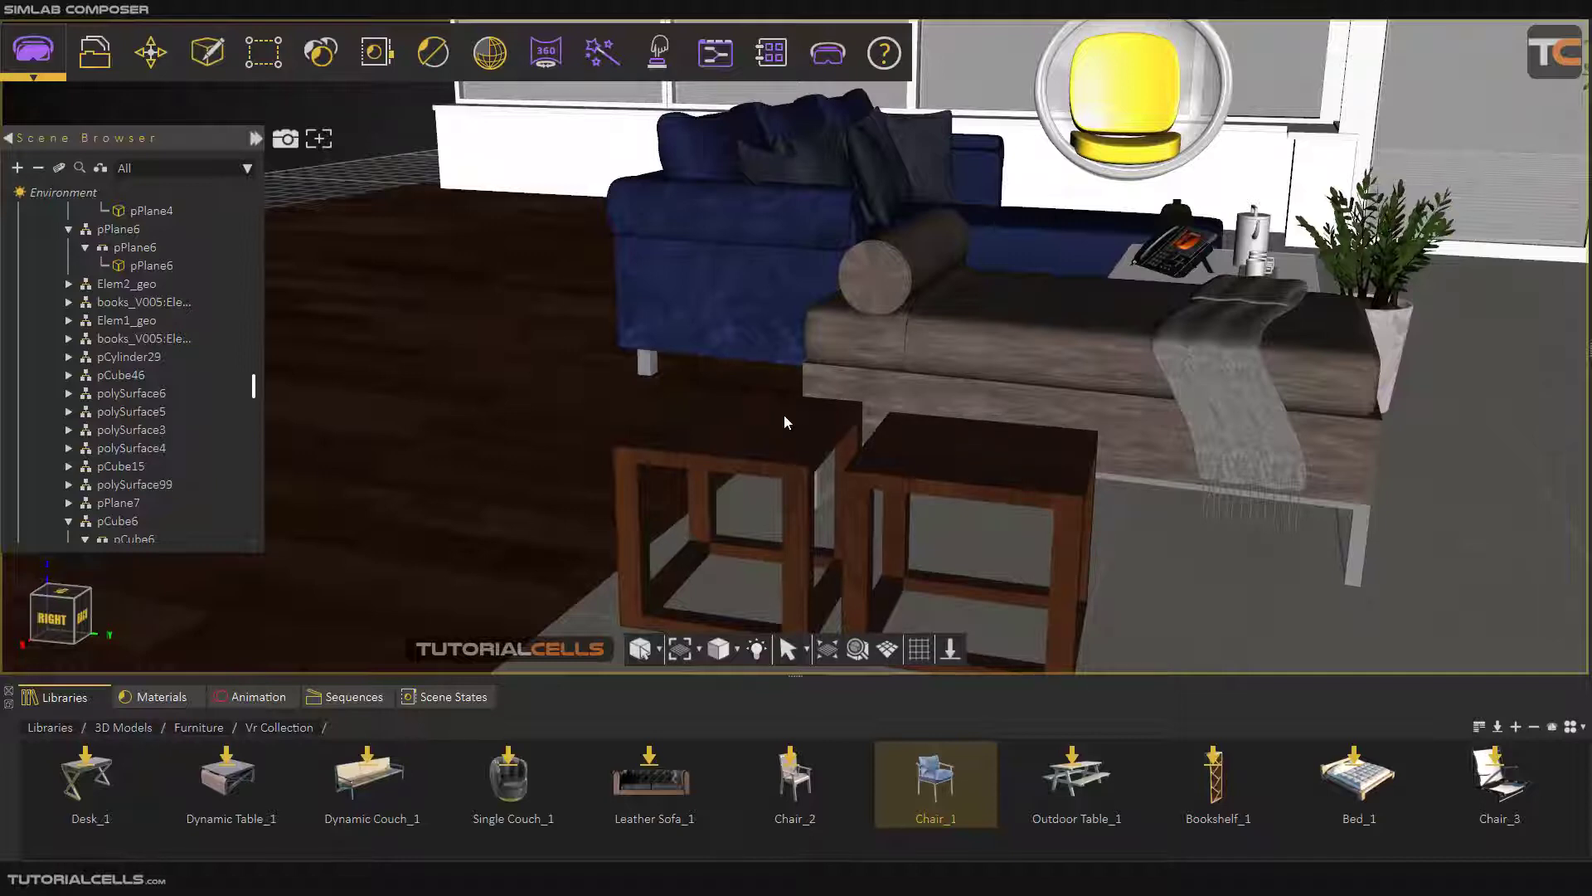
middle_click_drag(786, 421, 1260, 479)
left_click(151, 52)
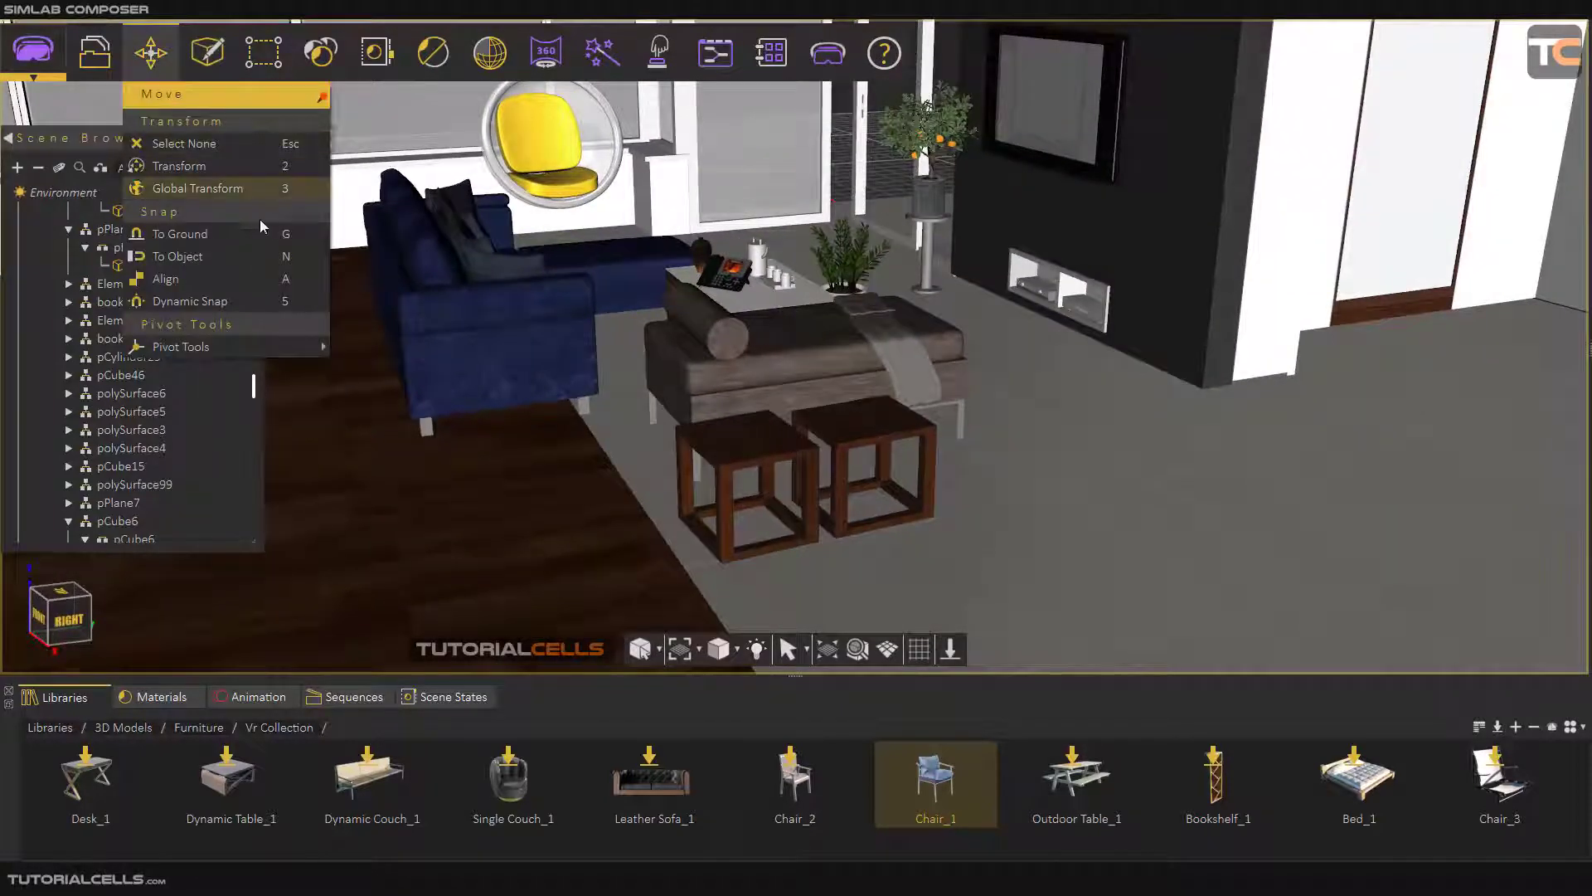